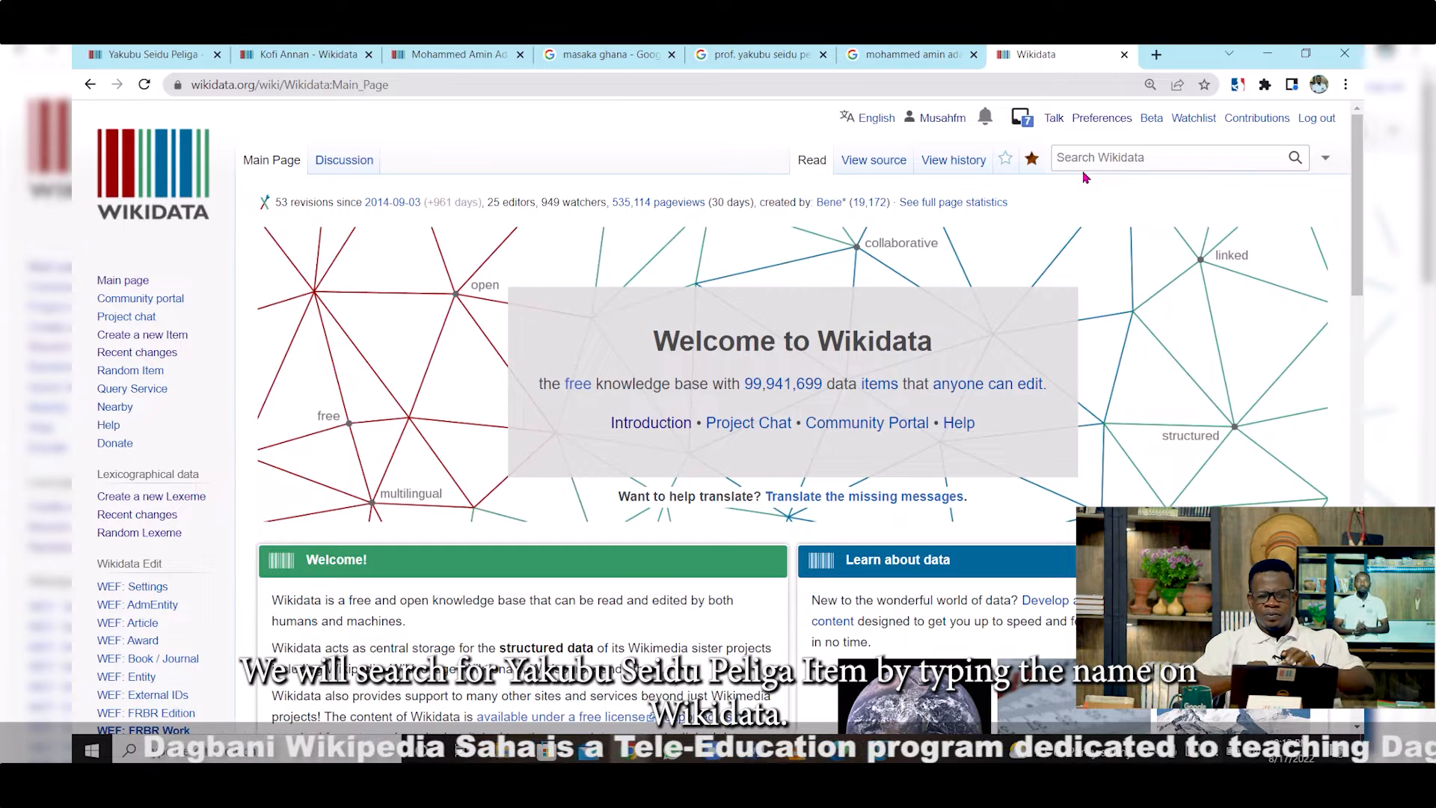
click(1089, 158)
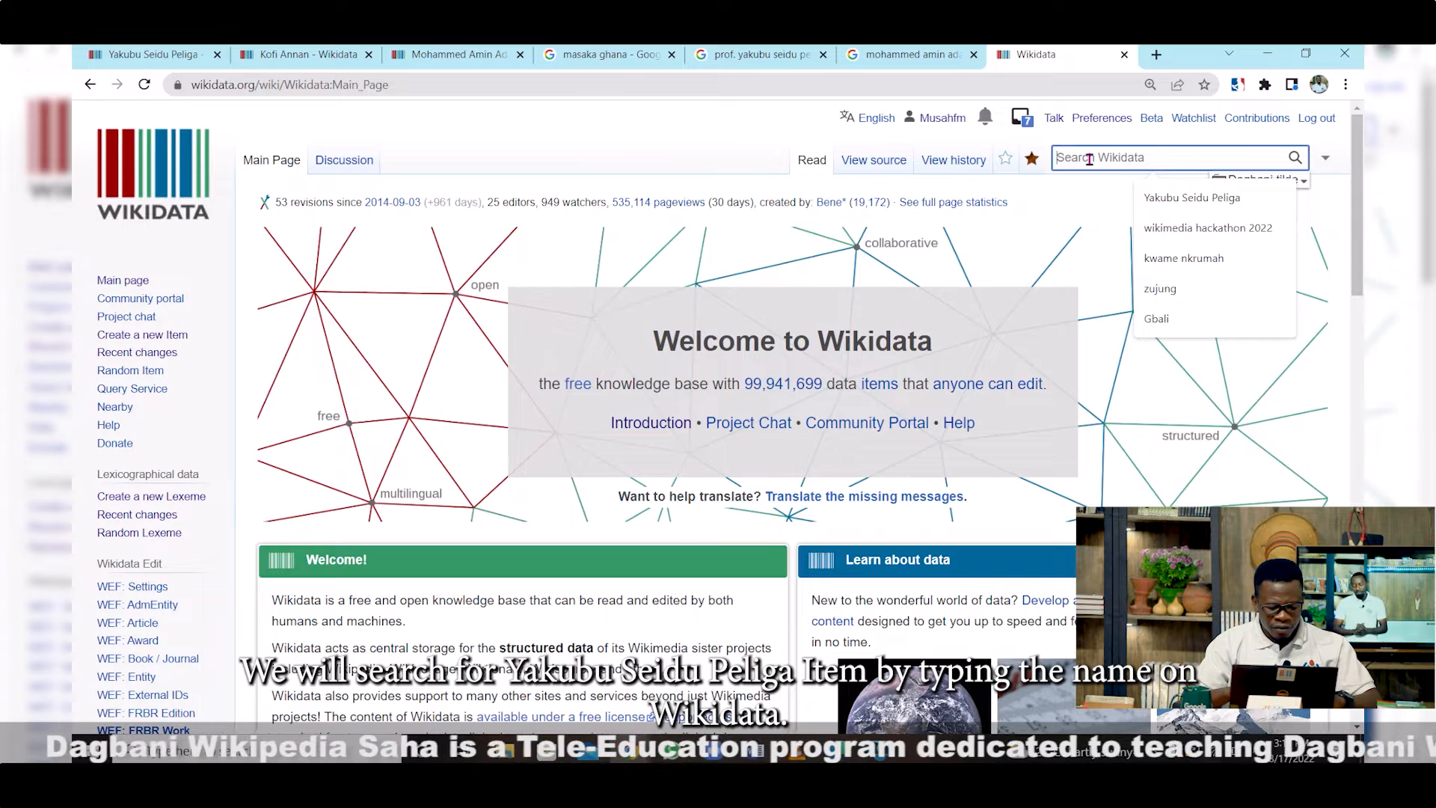
text(sei)
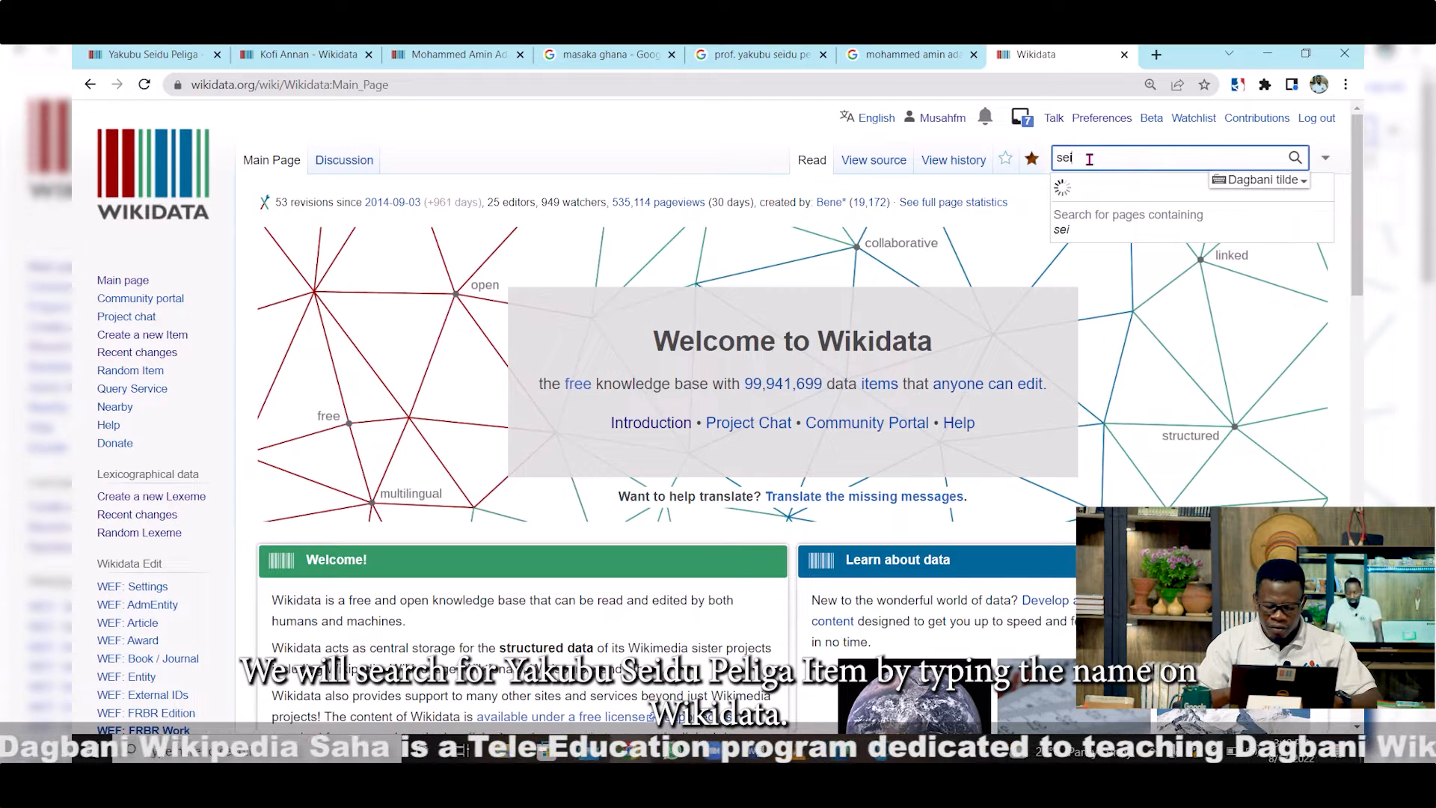
text(du)
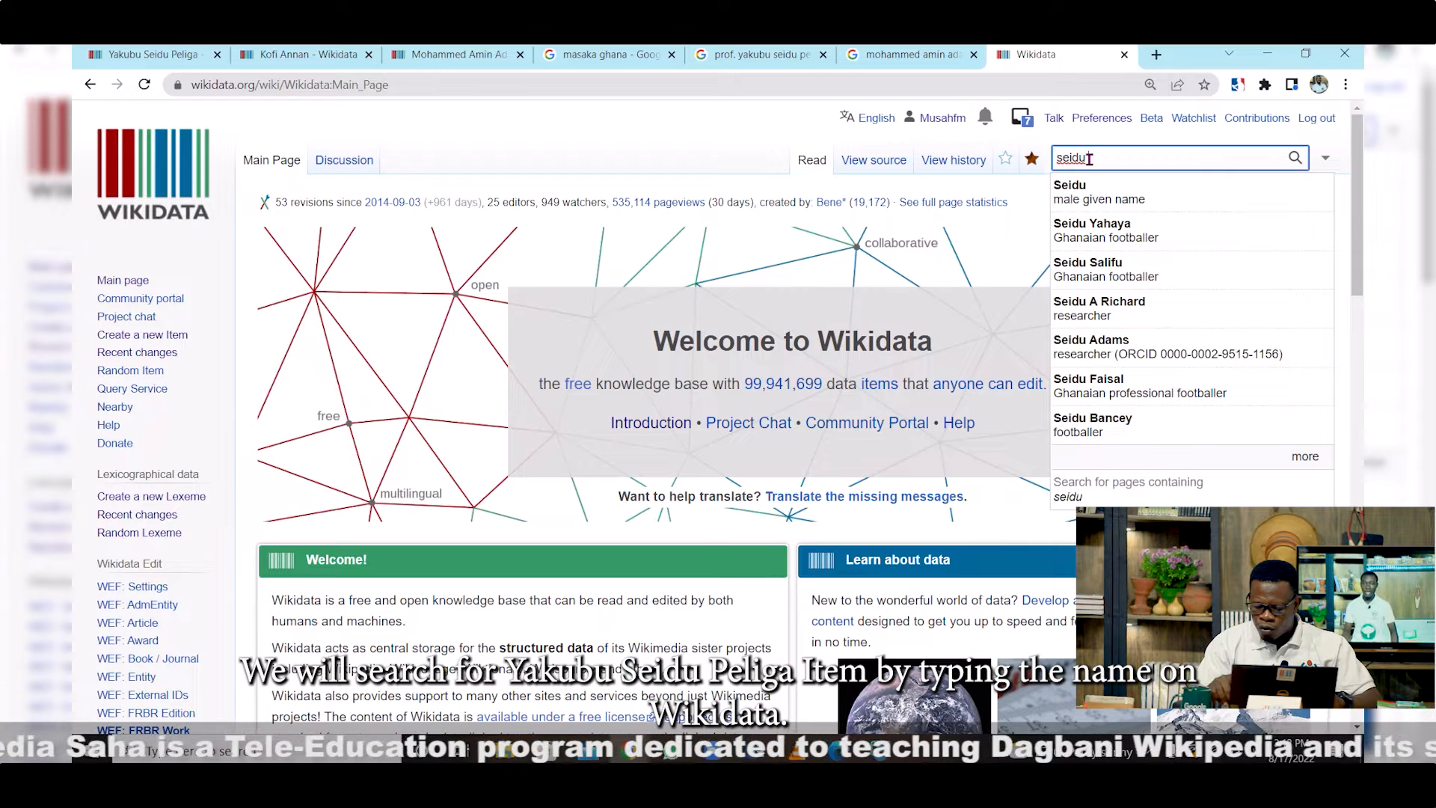
key(BackSpace)
key(BackSpace)
key(BackSpace)
key(BackSpace)
key(BackSpace)
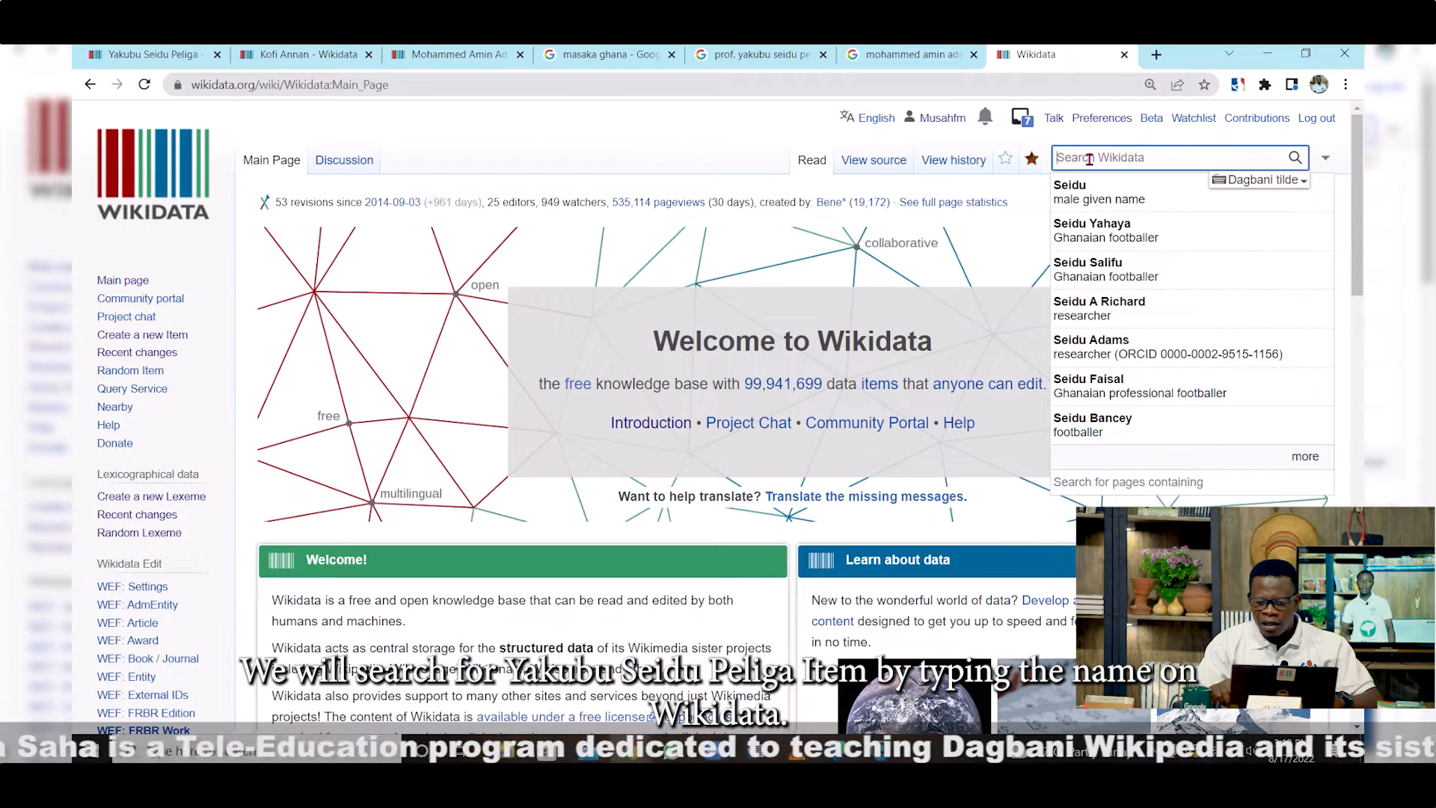
Search Wikidata for "yakubu seidu peliga" and open the item of the former rector of Tamale Technical University
text(ya)
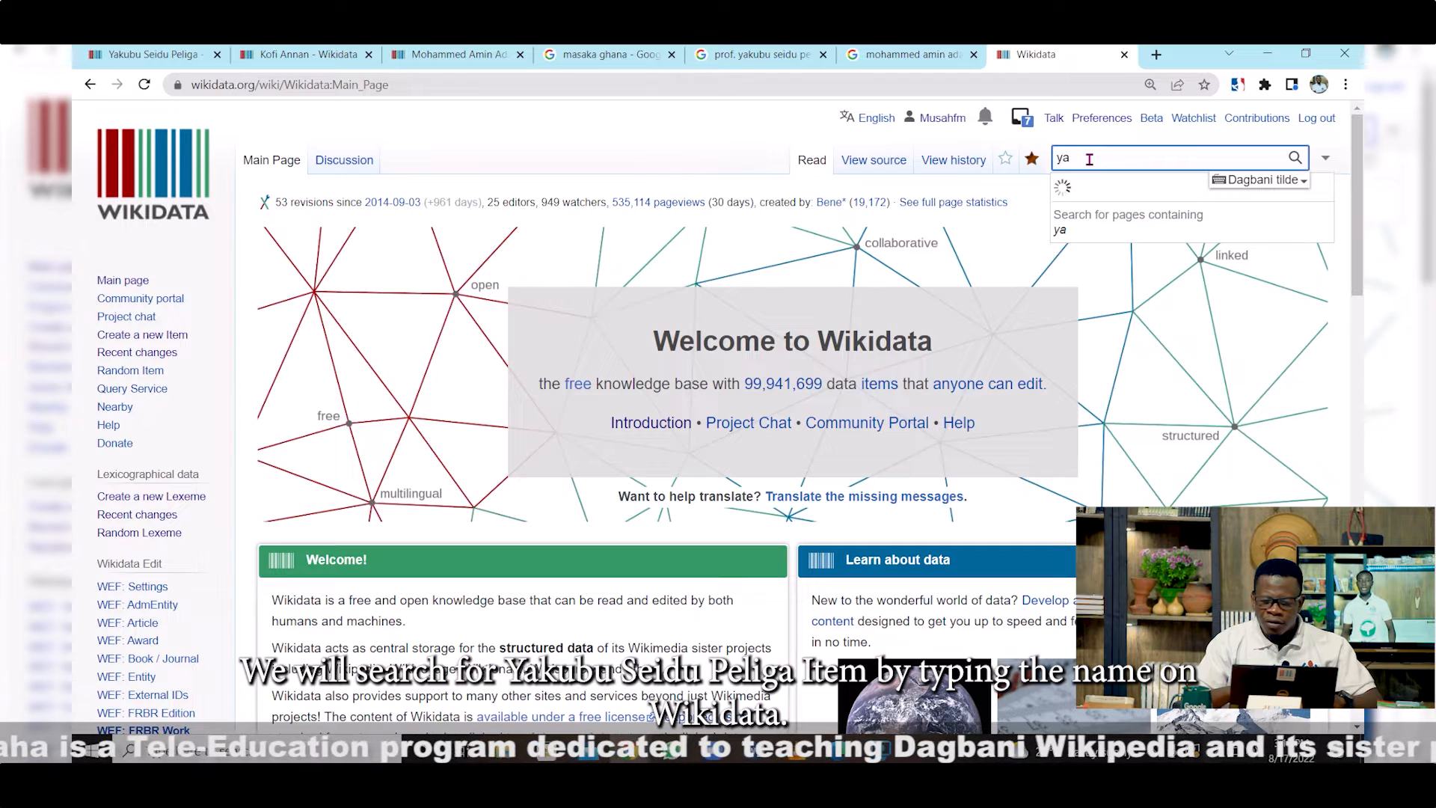
text(kubu)
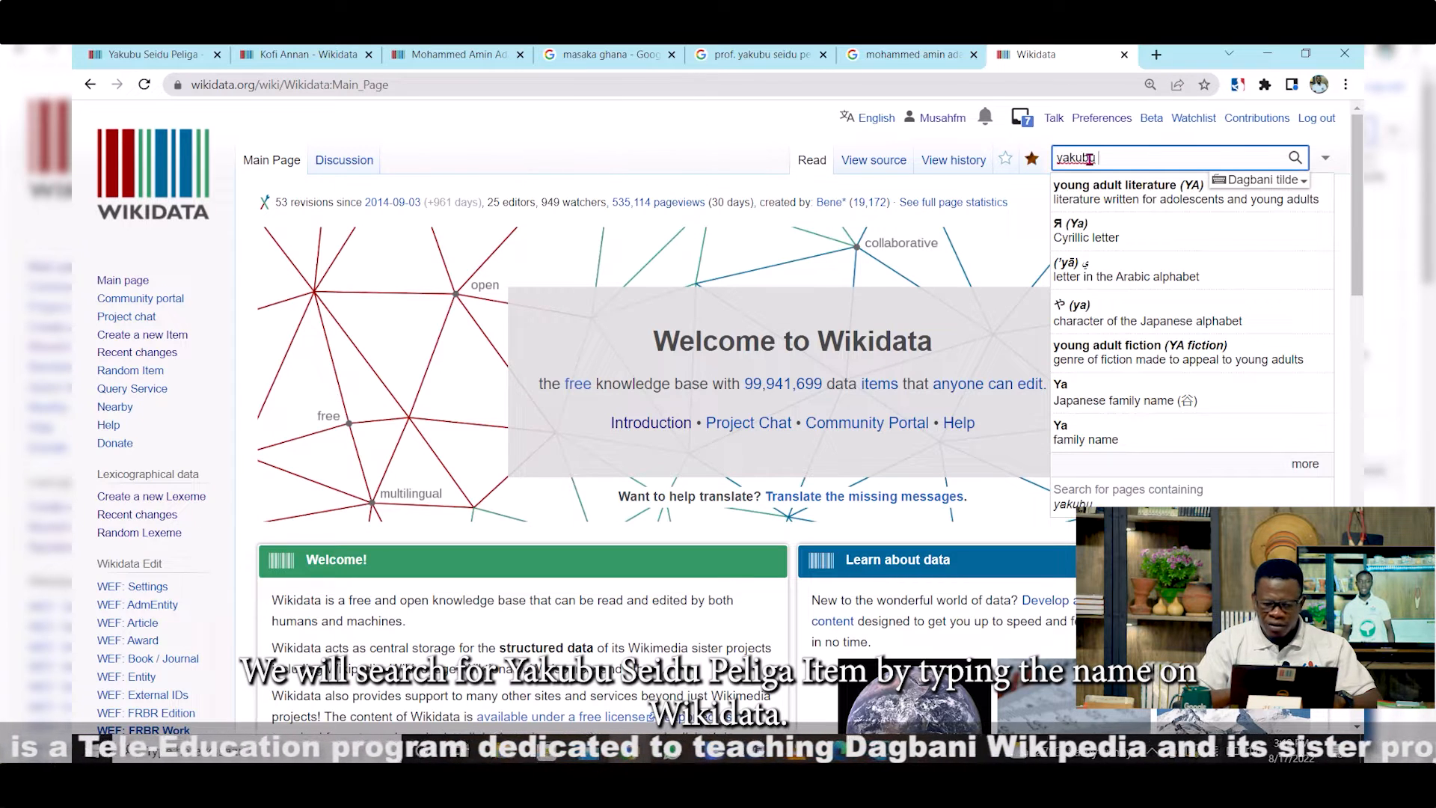
text( seidu )
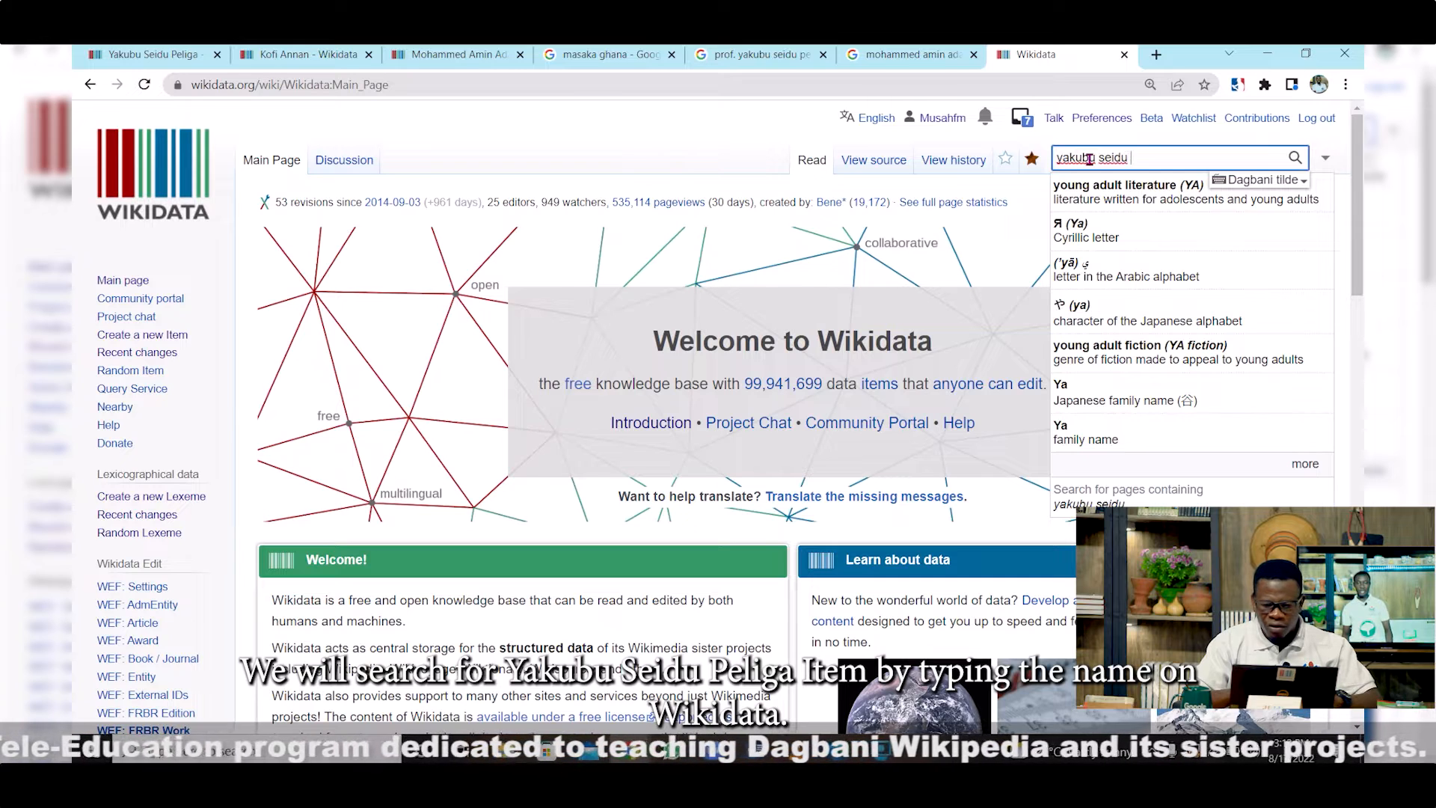
text(pe)
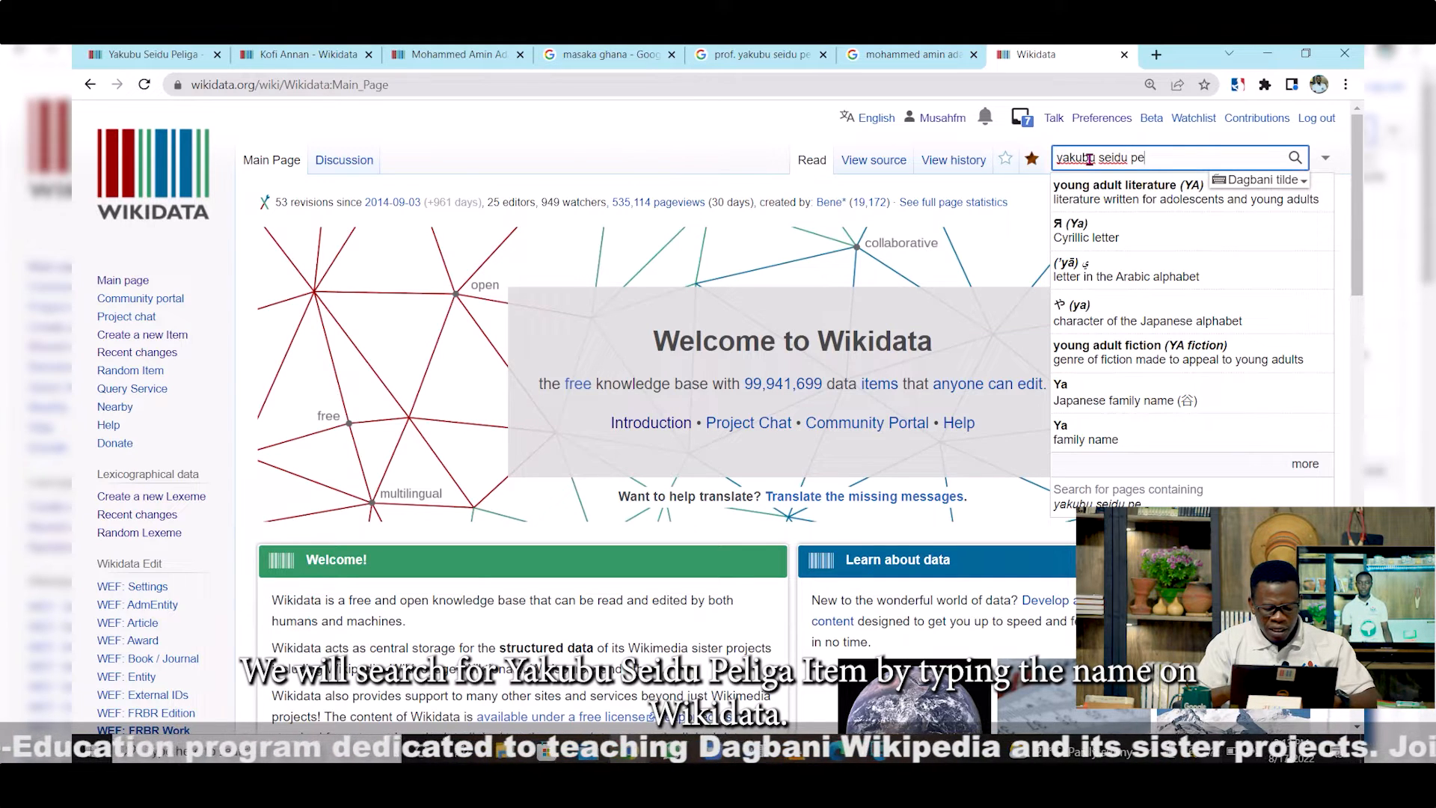
text(liga)
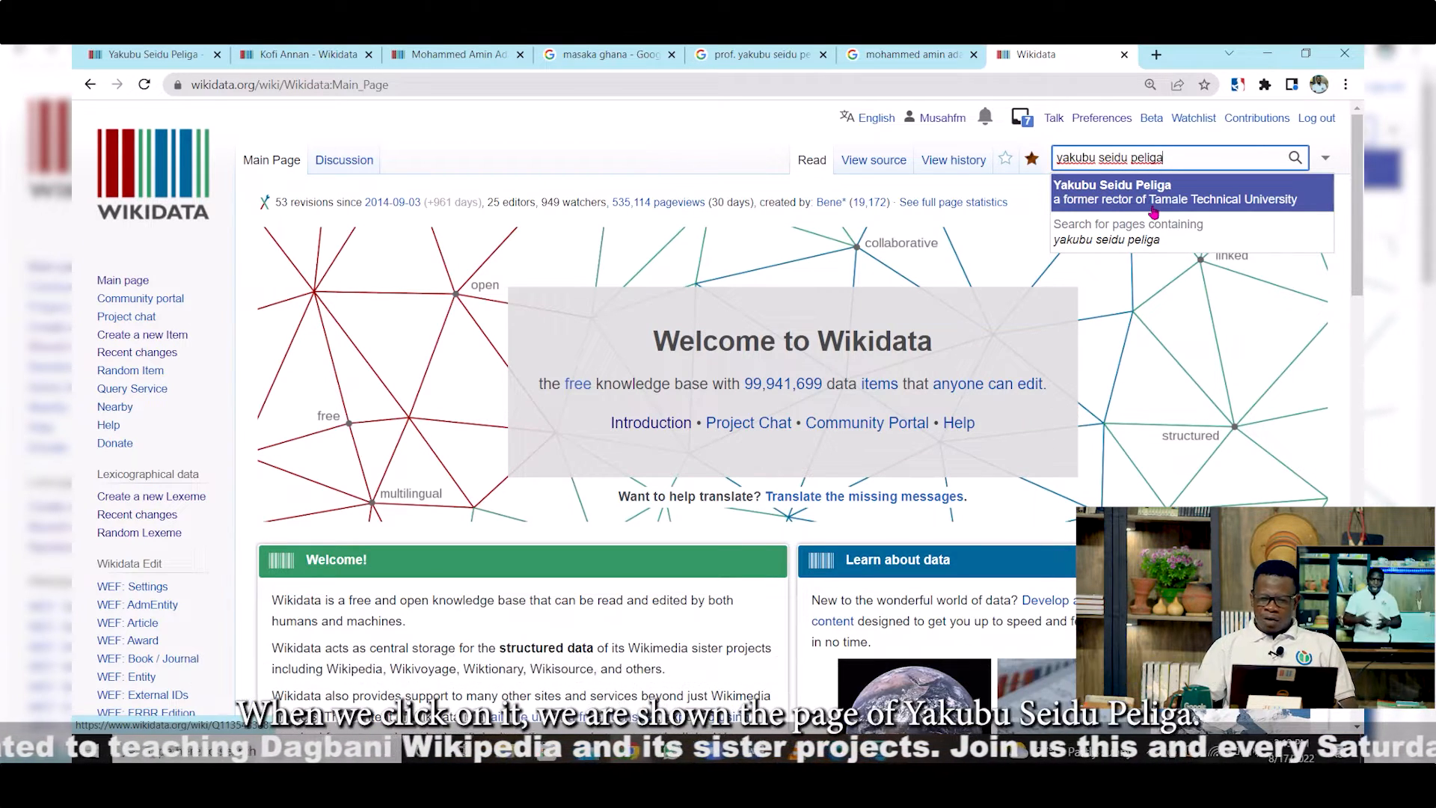
click(1156, 198)
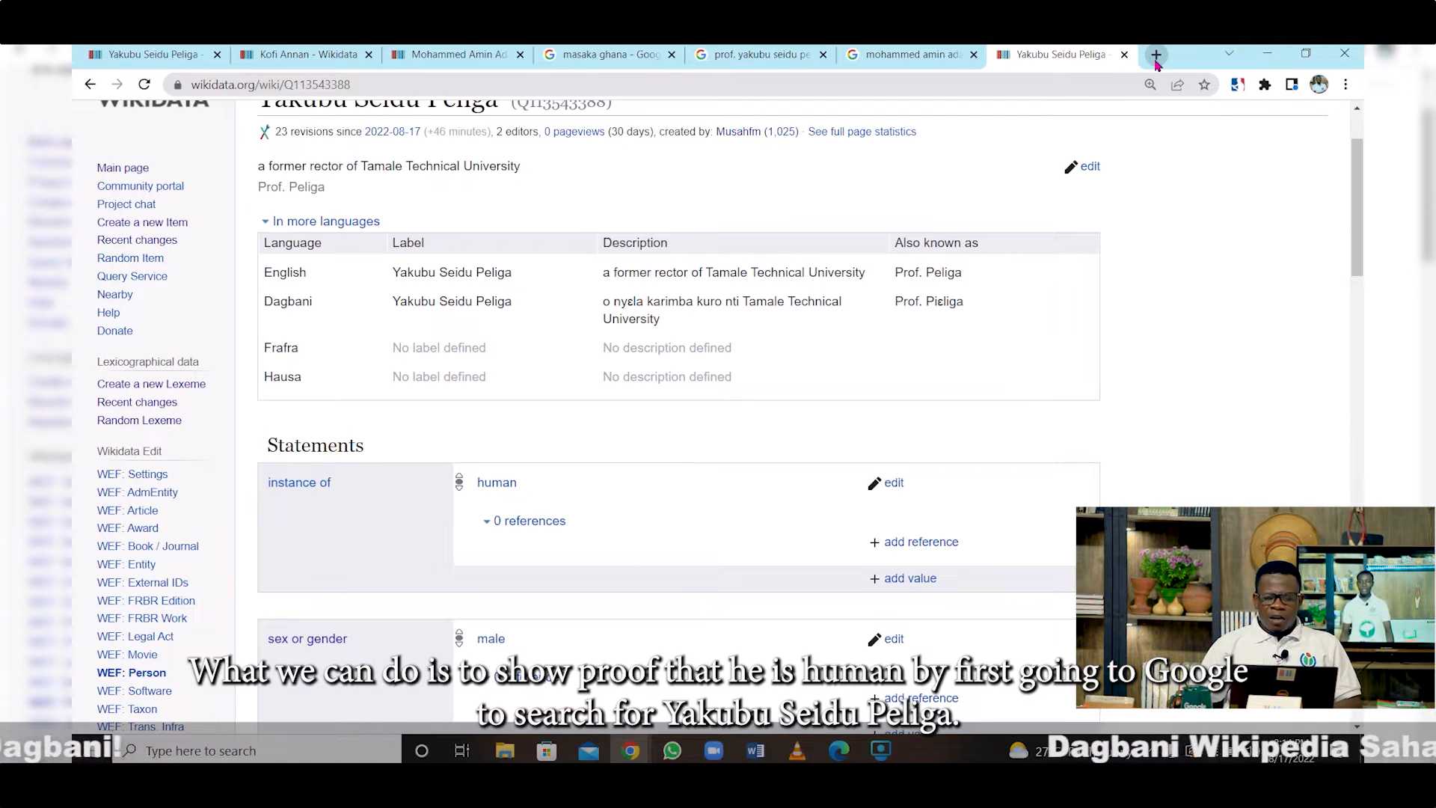
Search Google in a new tab for "prof. yakubu seidu pelga" and open the article "Ghanaian Professor returns to Birmingham School of Art"
click(1157, 55)
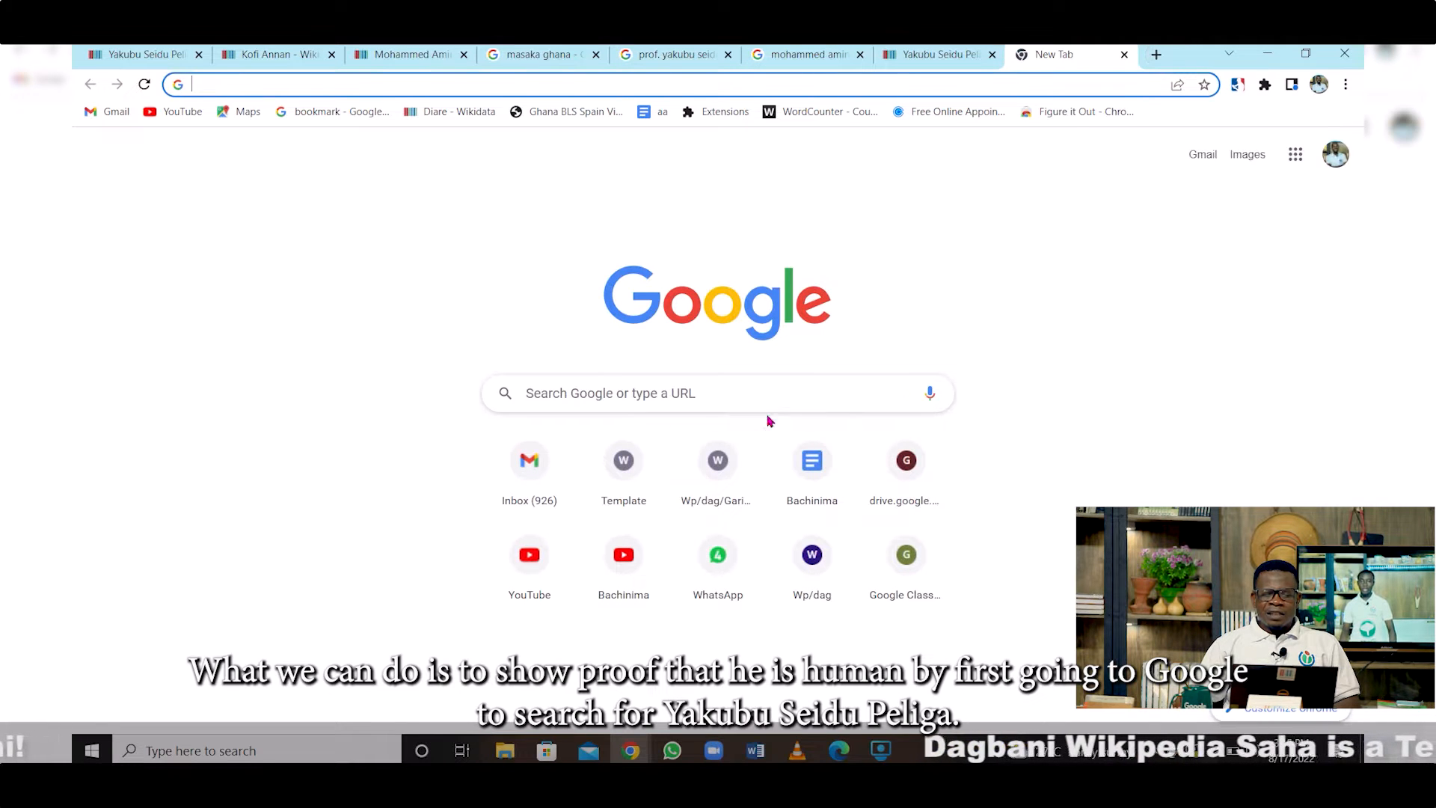
click(734, 395)
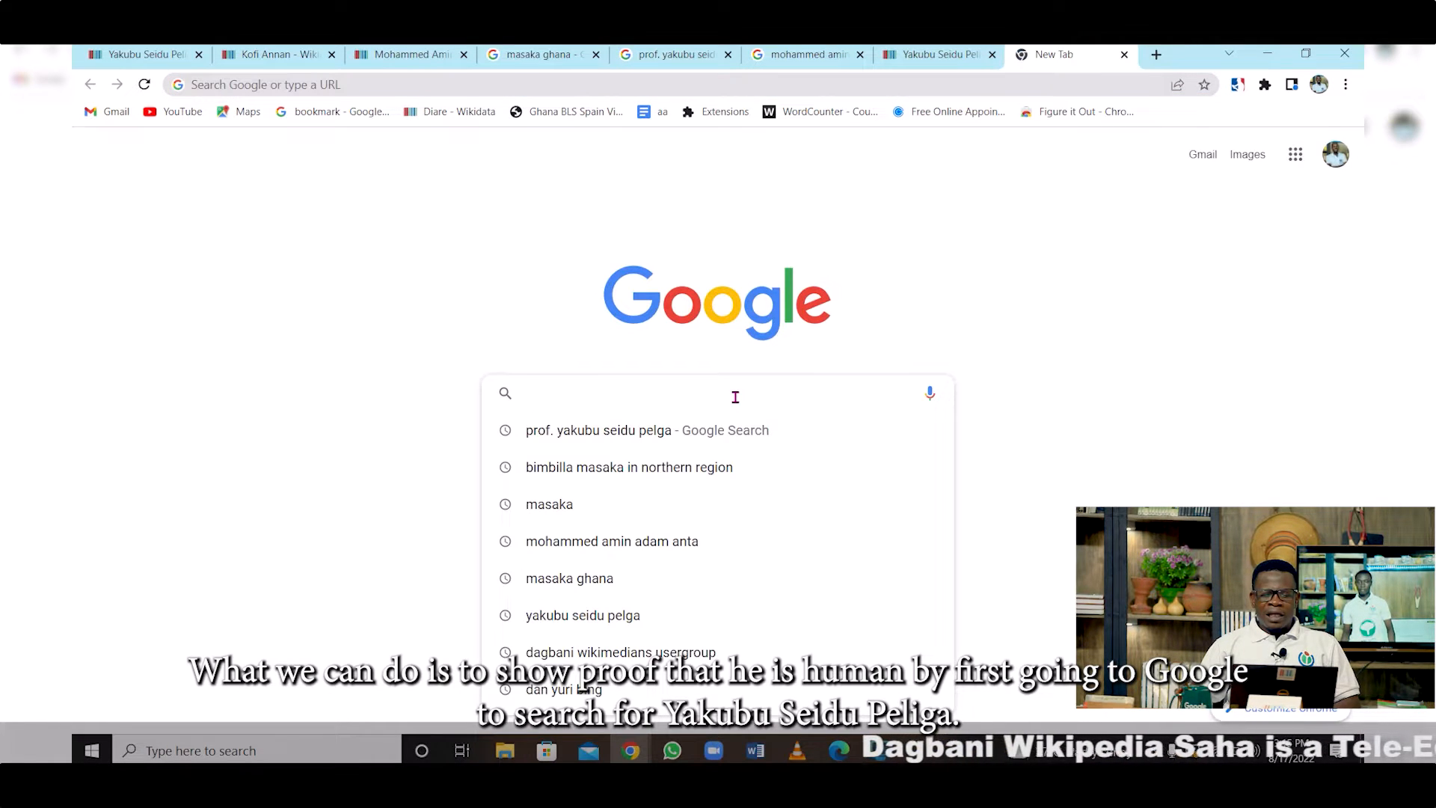
click(637, 434)
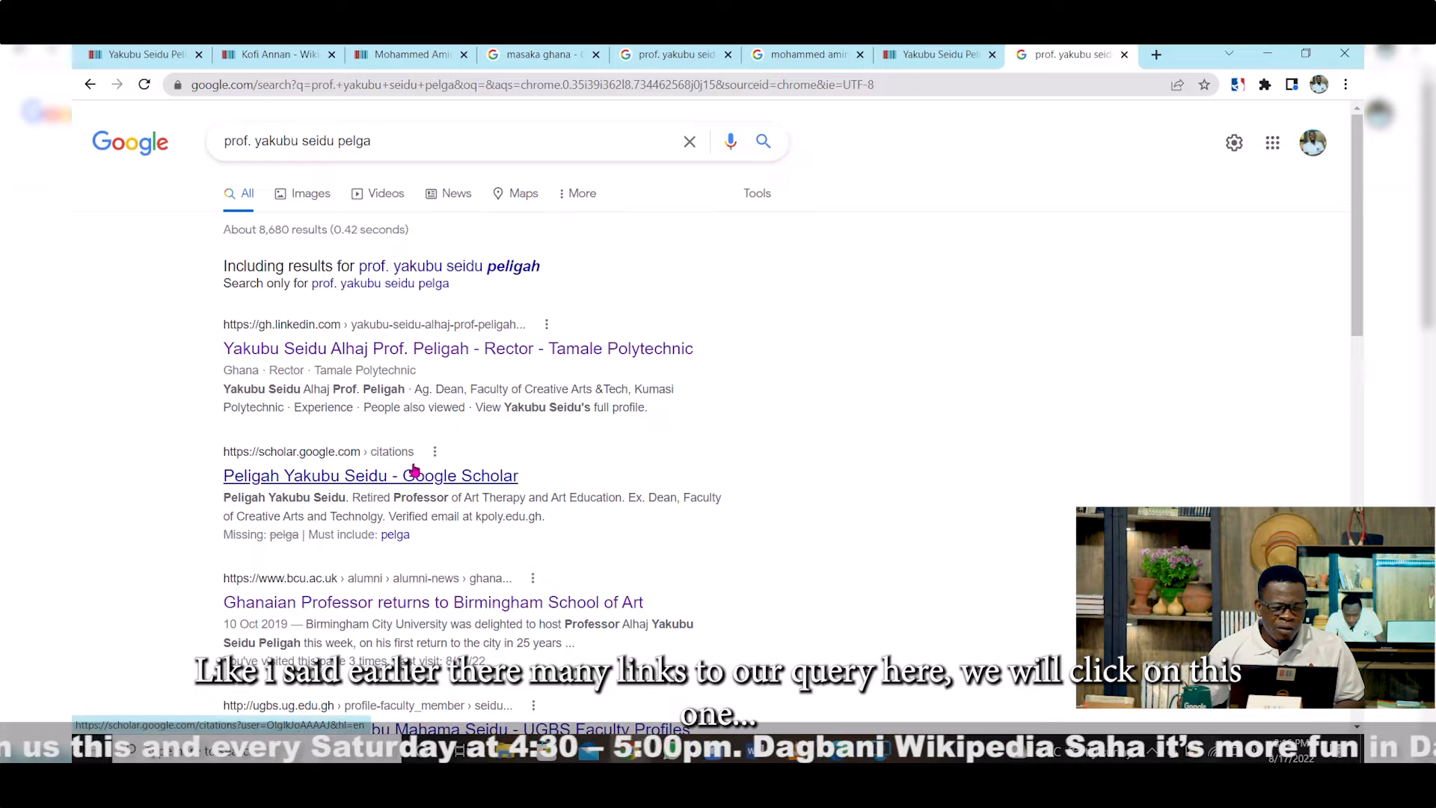
scroll(415, 470, down, 1)
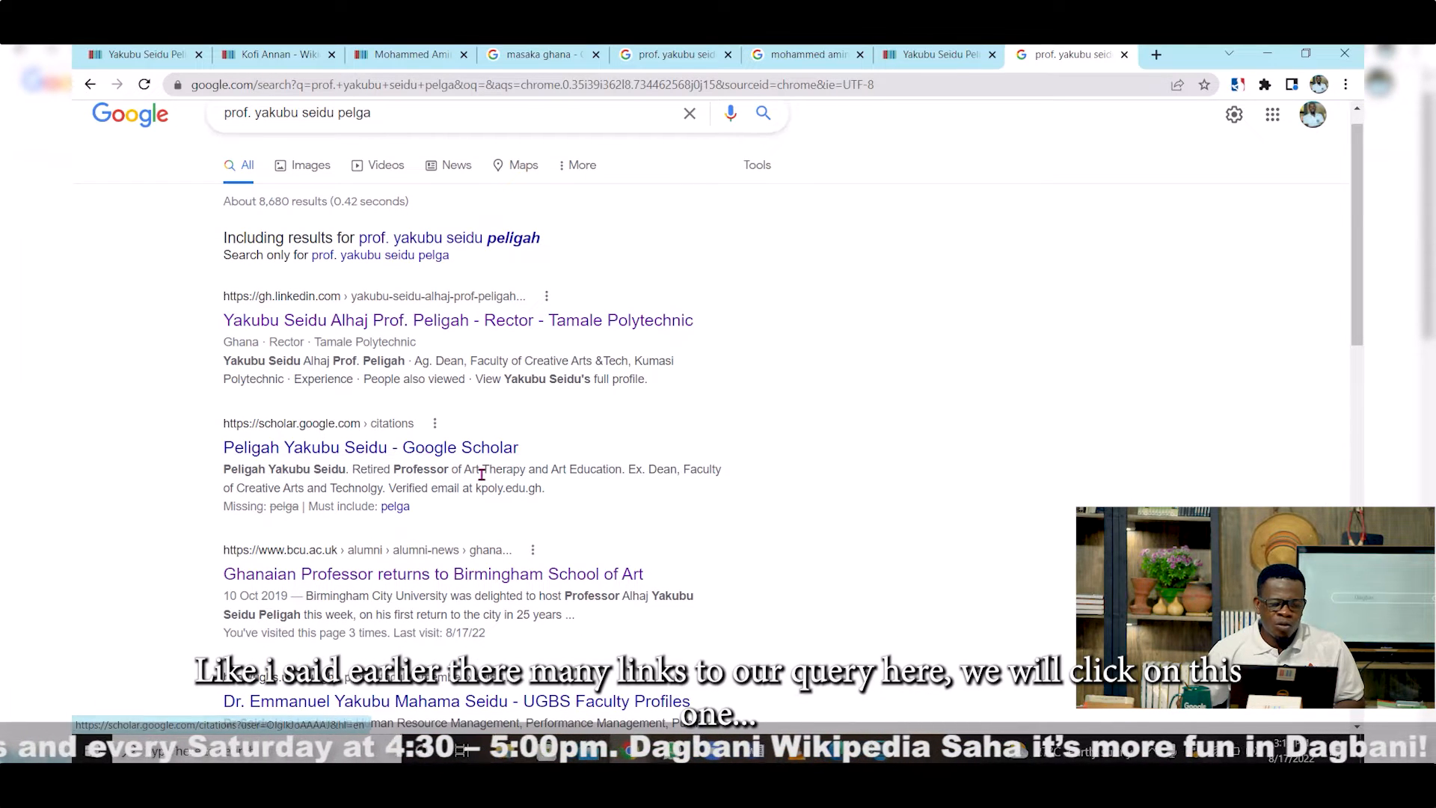
scroll(483, 471, down, 3)
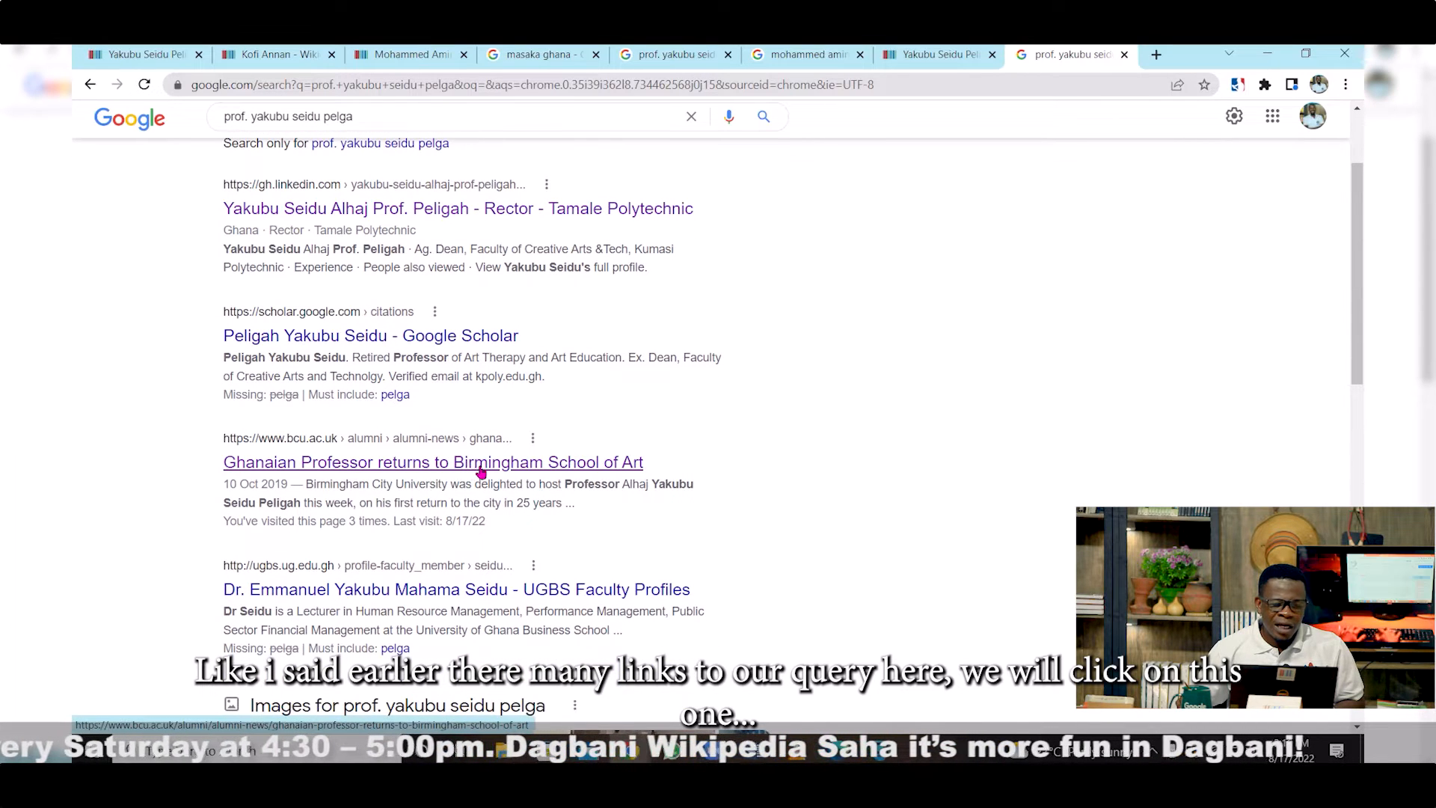
click(489, 467)
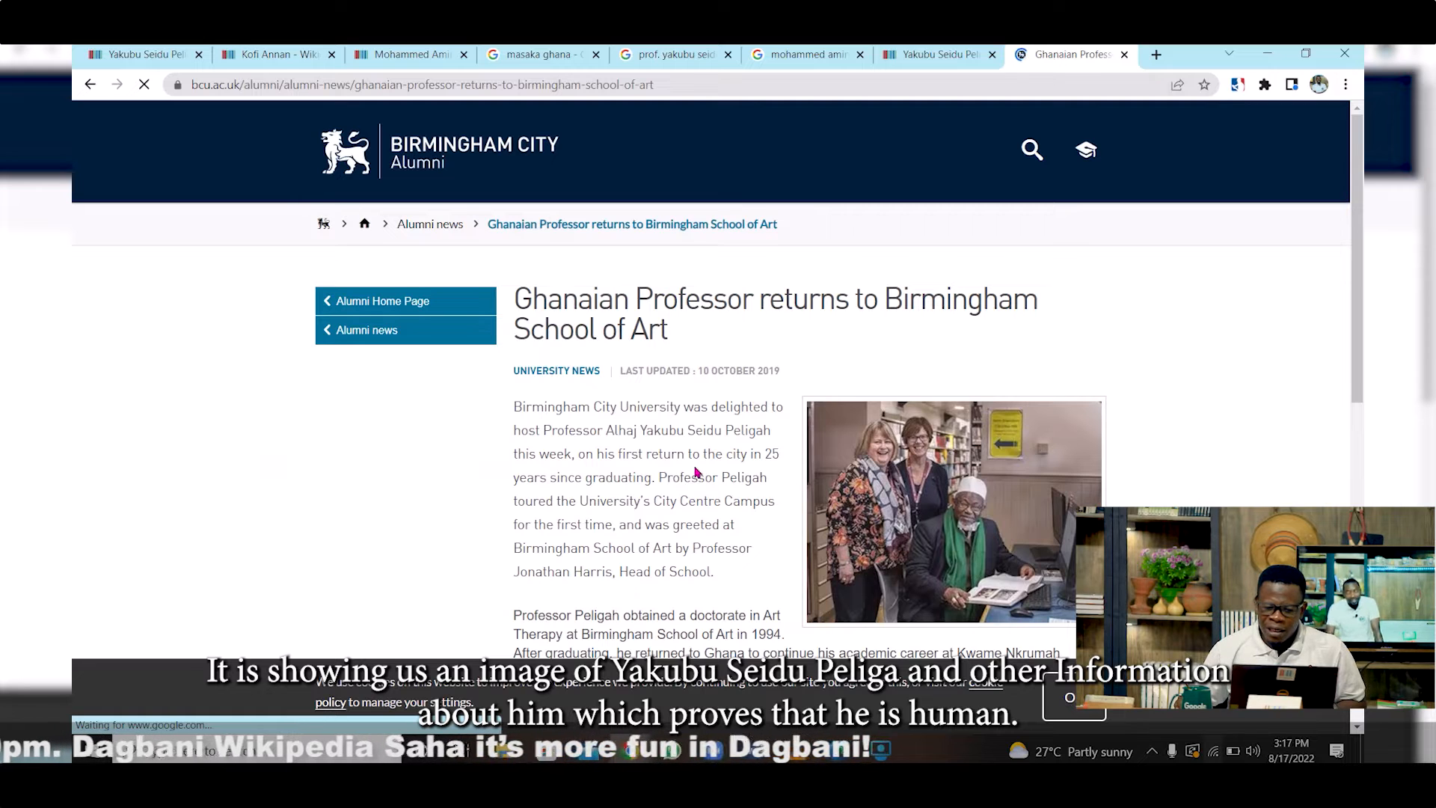
Copy the full web address of the Birmingham City University alumni article
scroll(696, 471, down, 1)
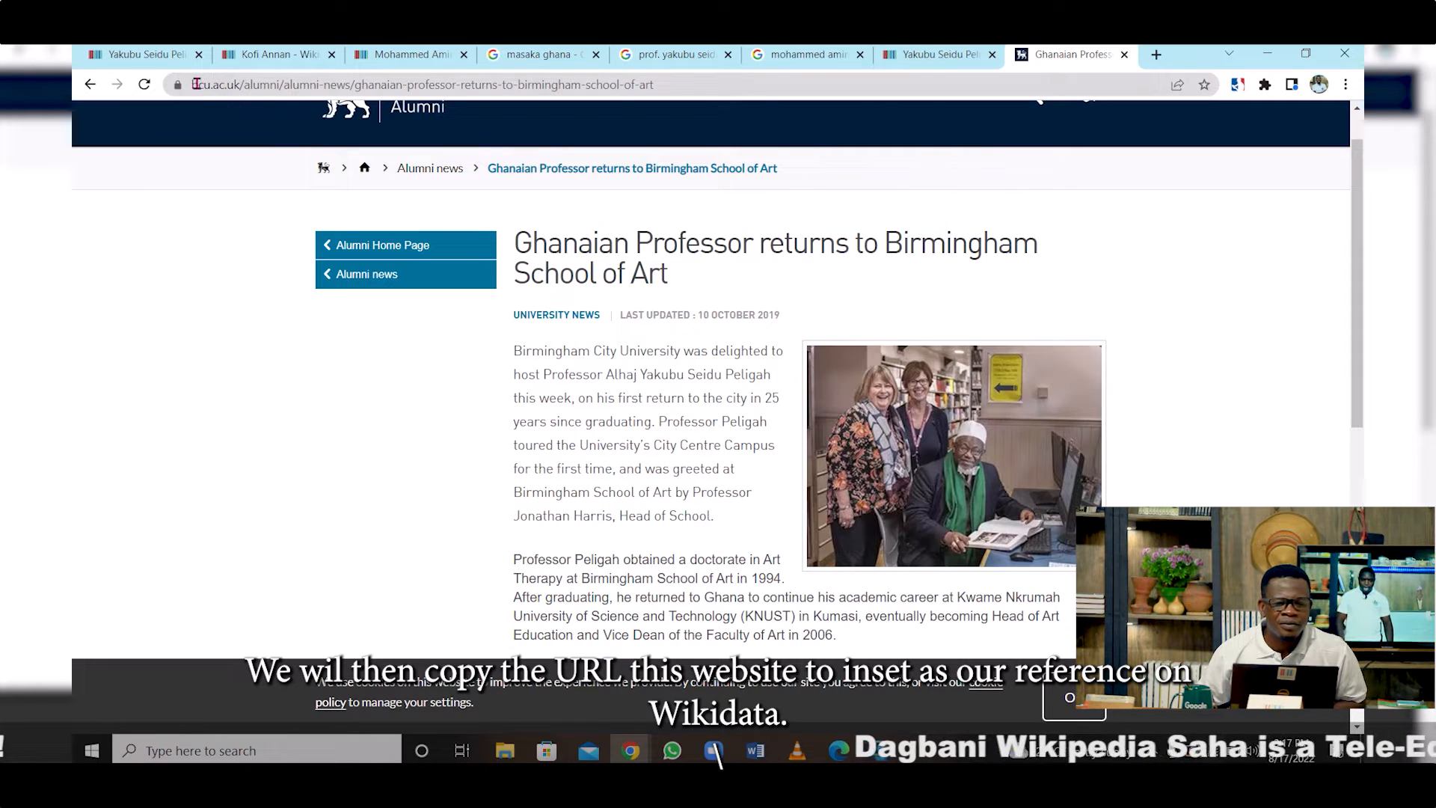
drag(196, 84, 654, 92)
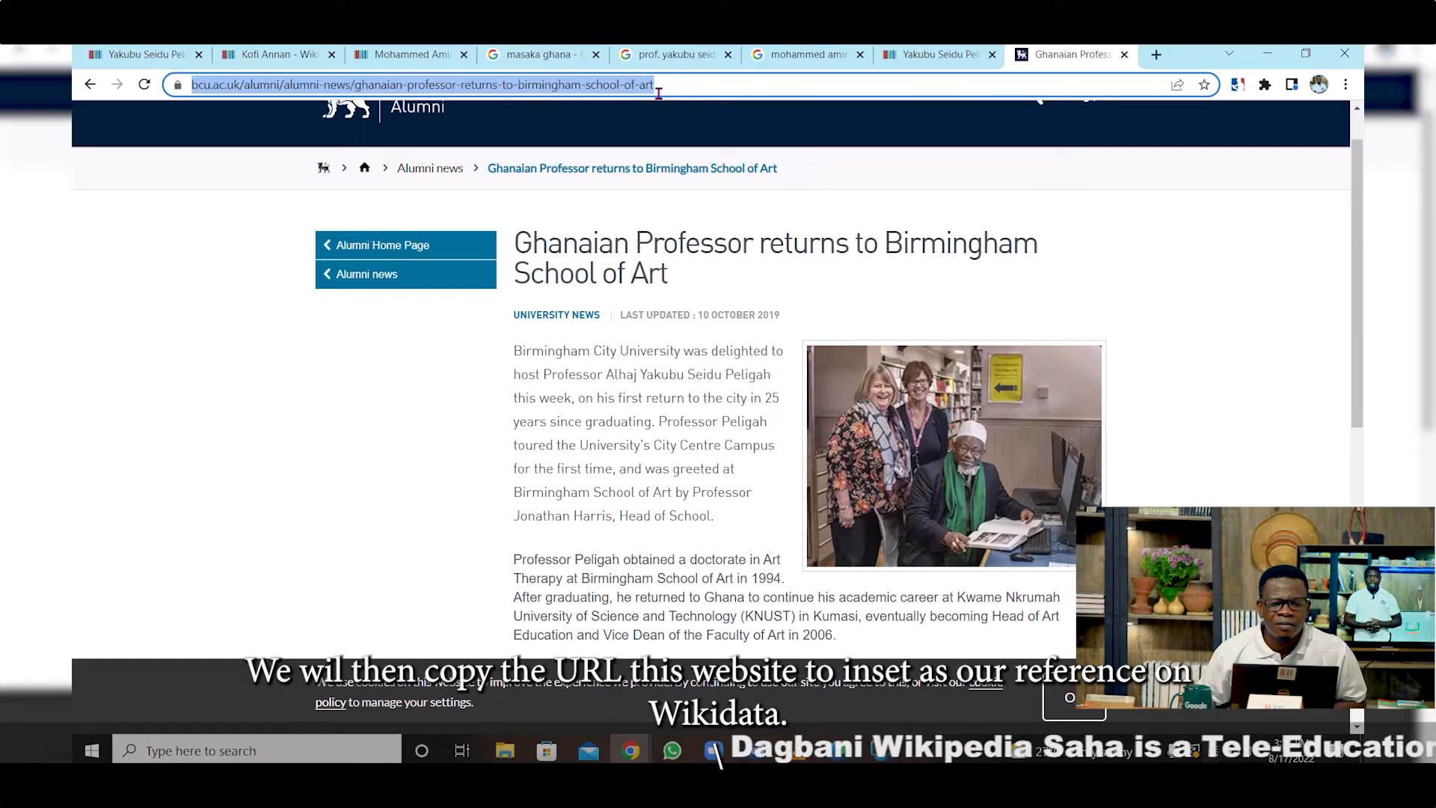
right_click(608, 84)
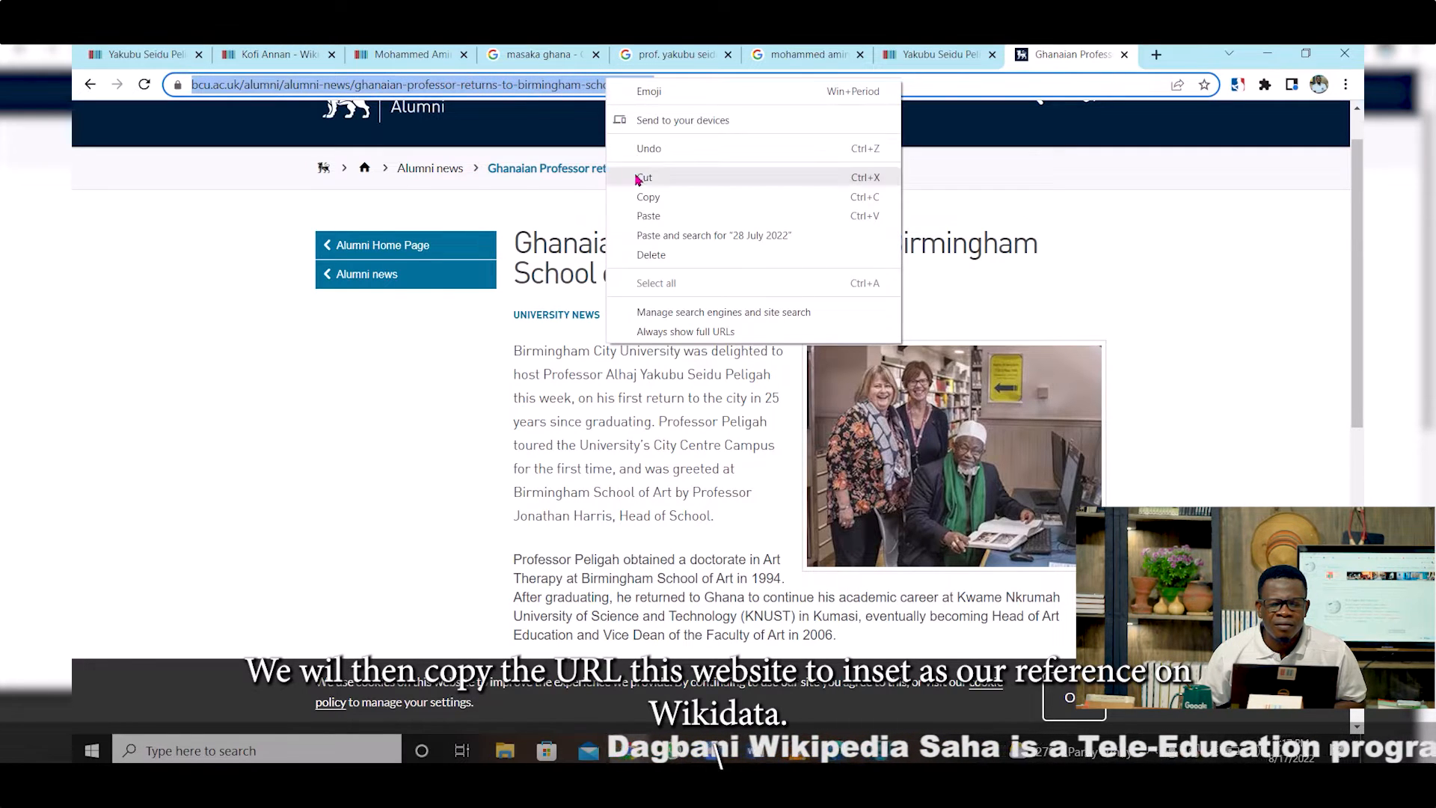
click(642, 198)
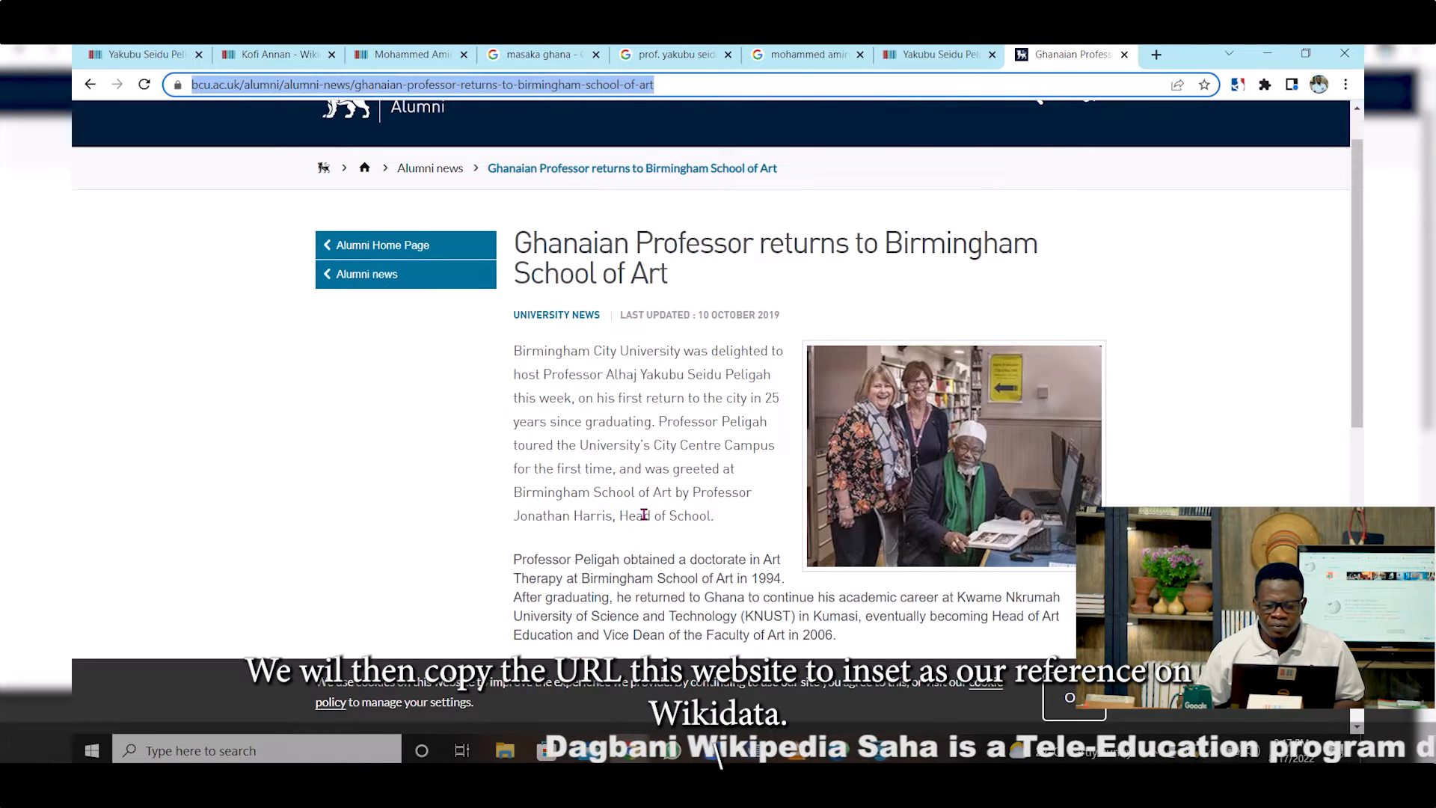
Add the copied article link as a reference URL to the item's "instance of: human" statement on Wikidata and publish it
click(928, 53)
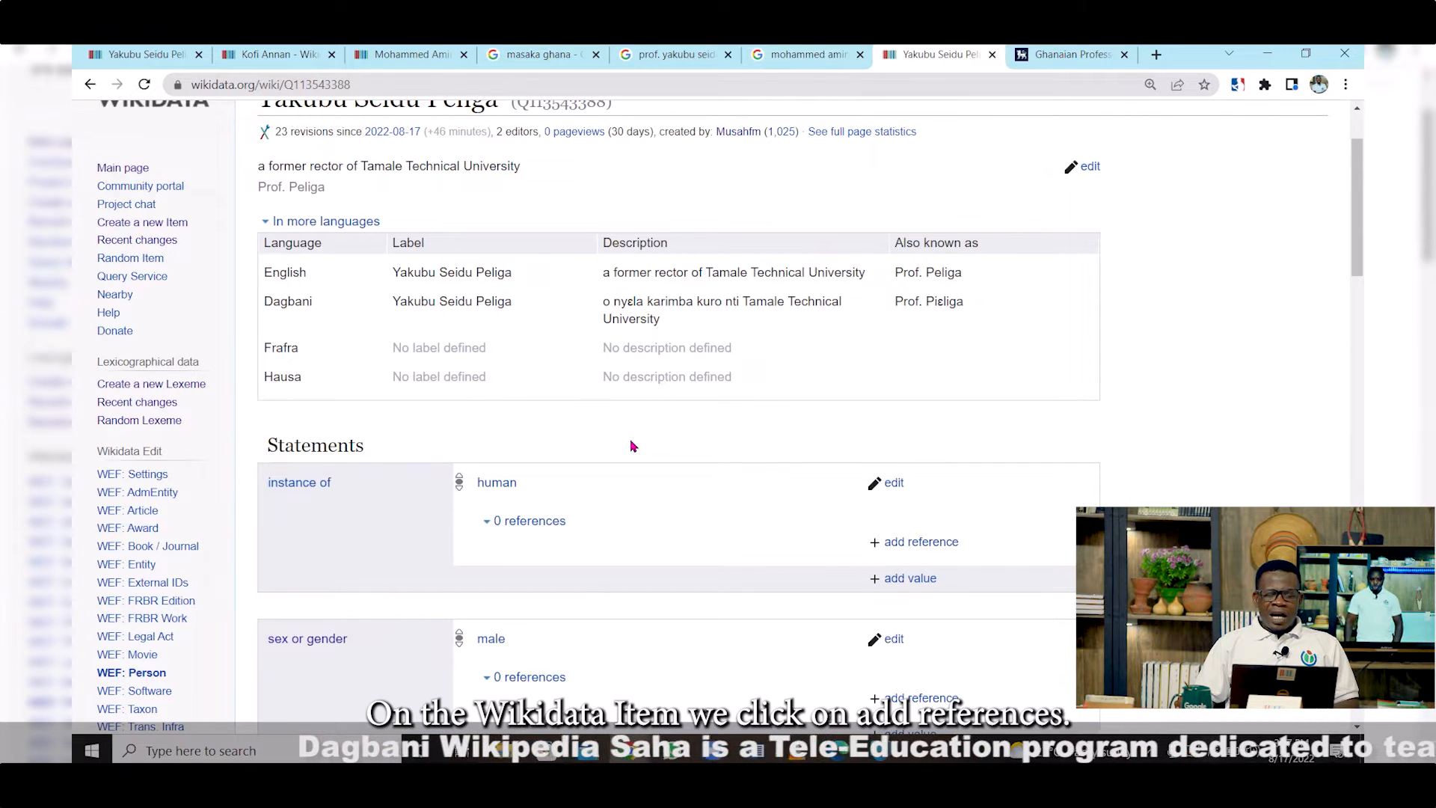
click(894, 548)
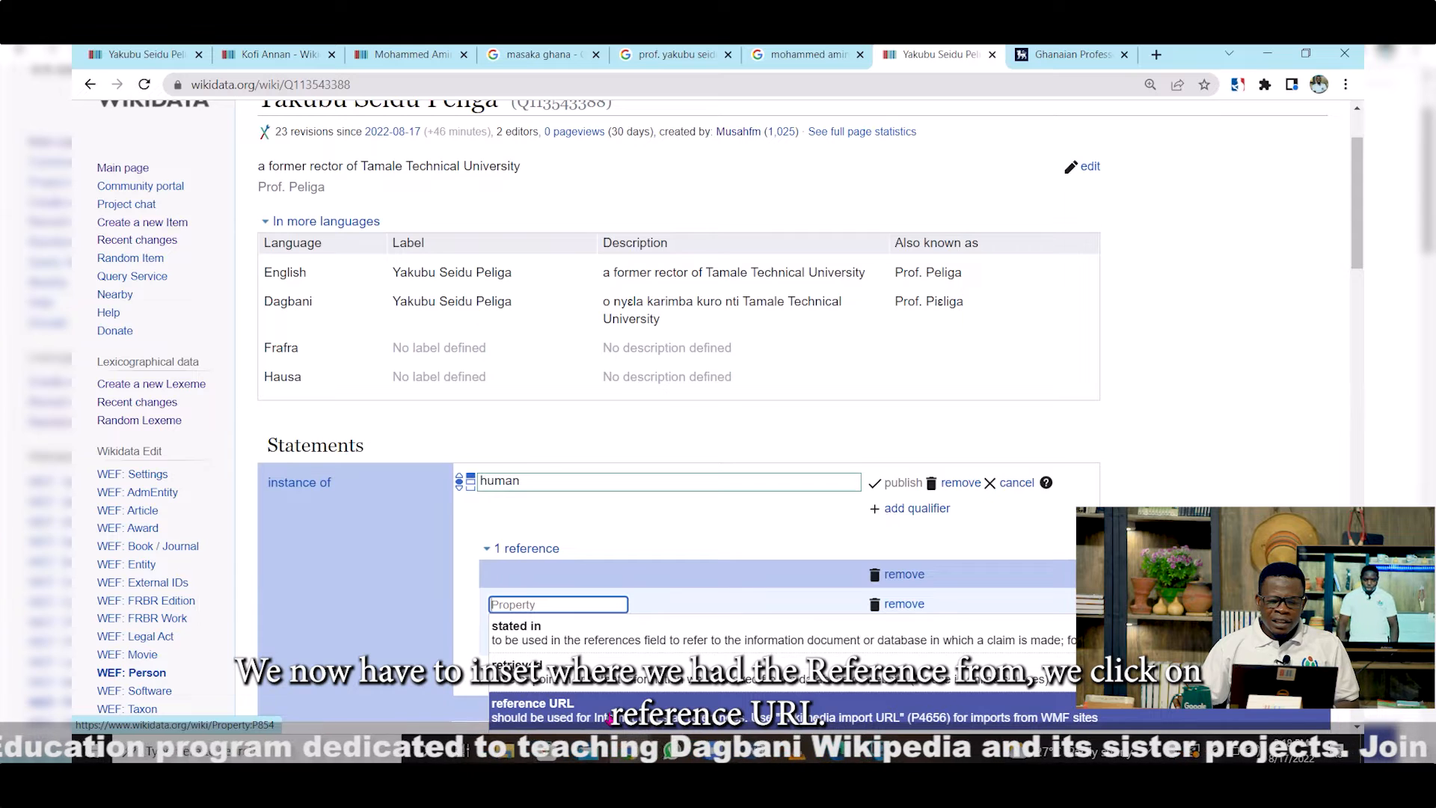
click(610, 717)
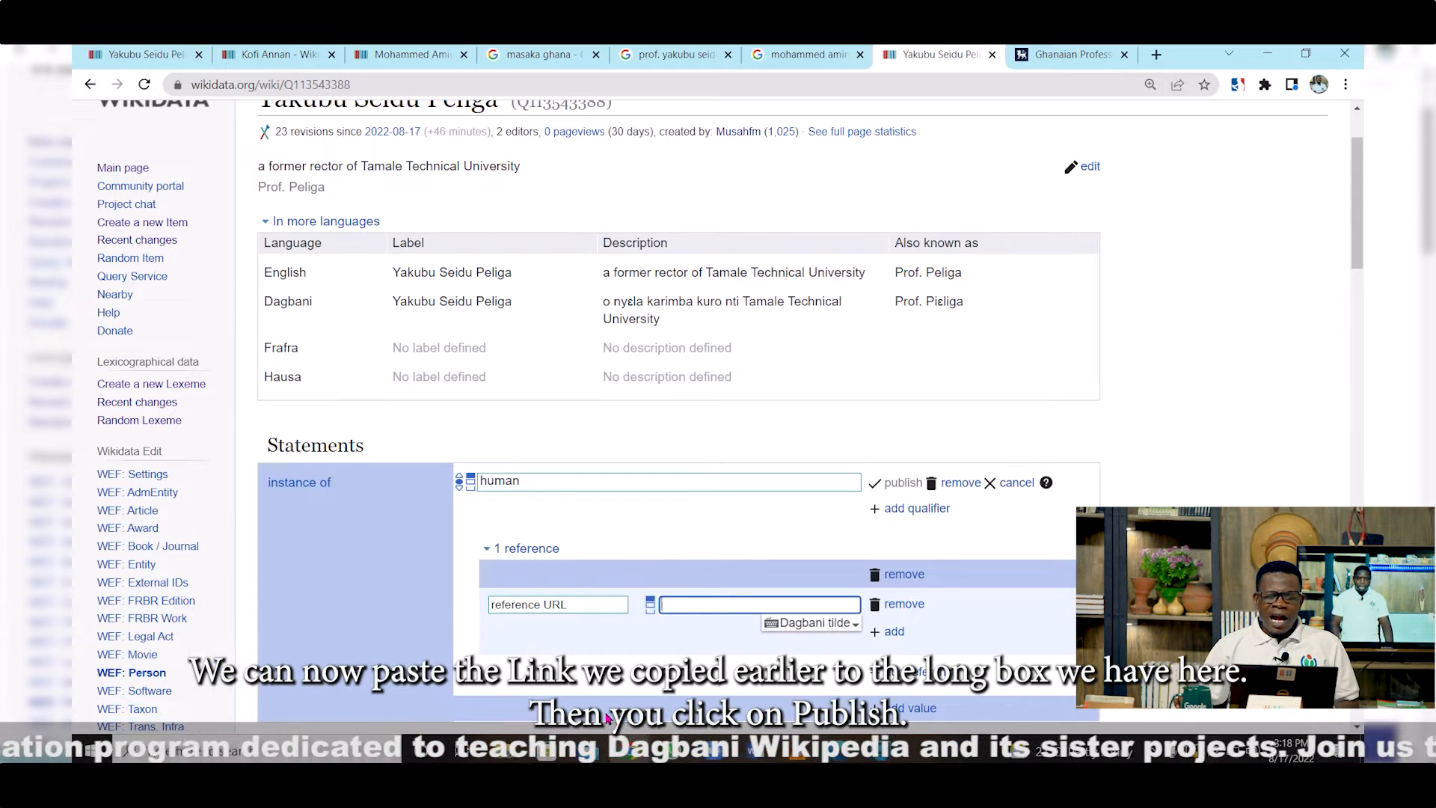
right_click(704, 604)
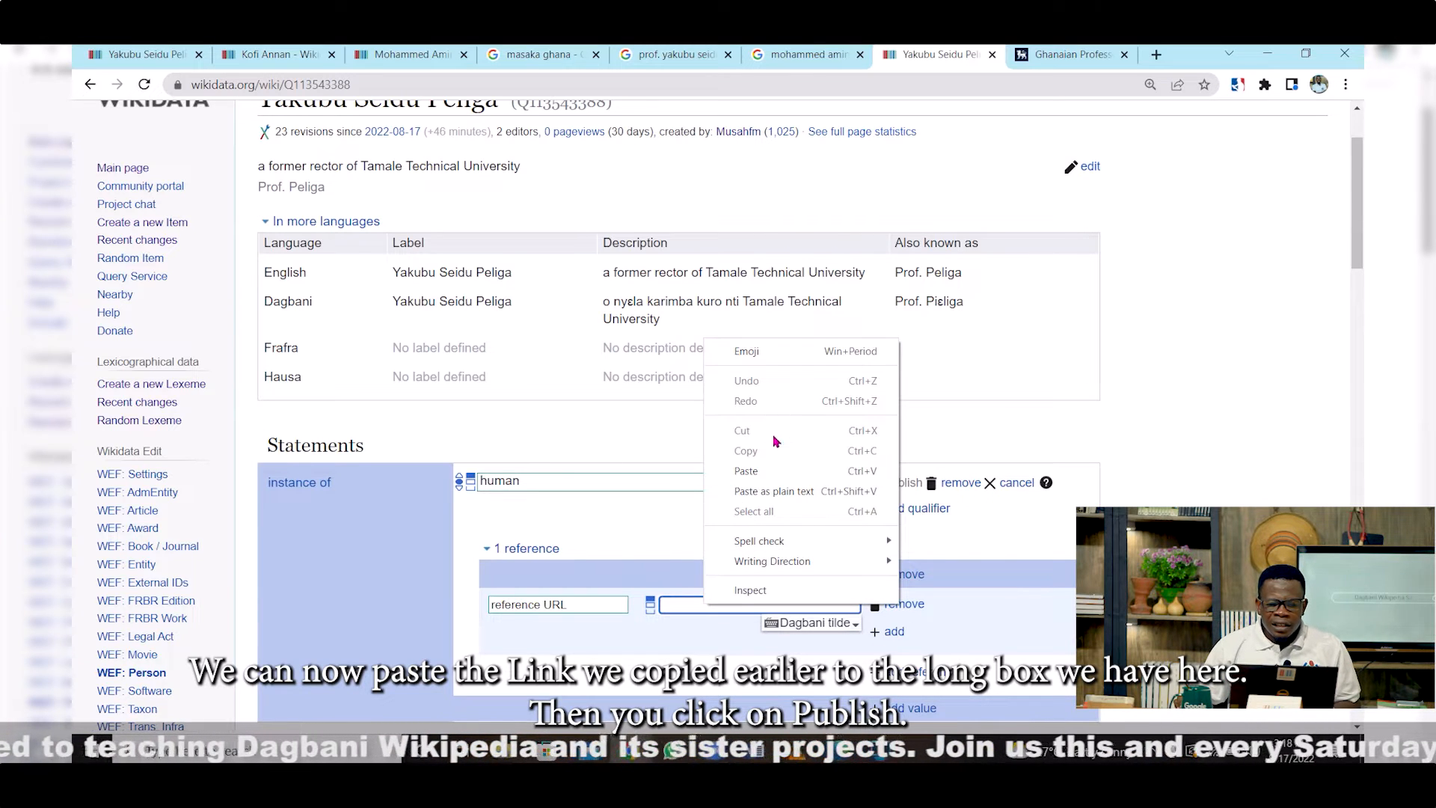
click(766, 472)
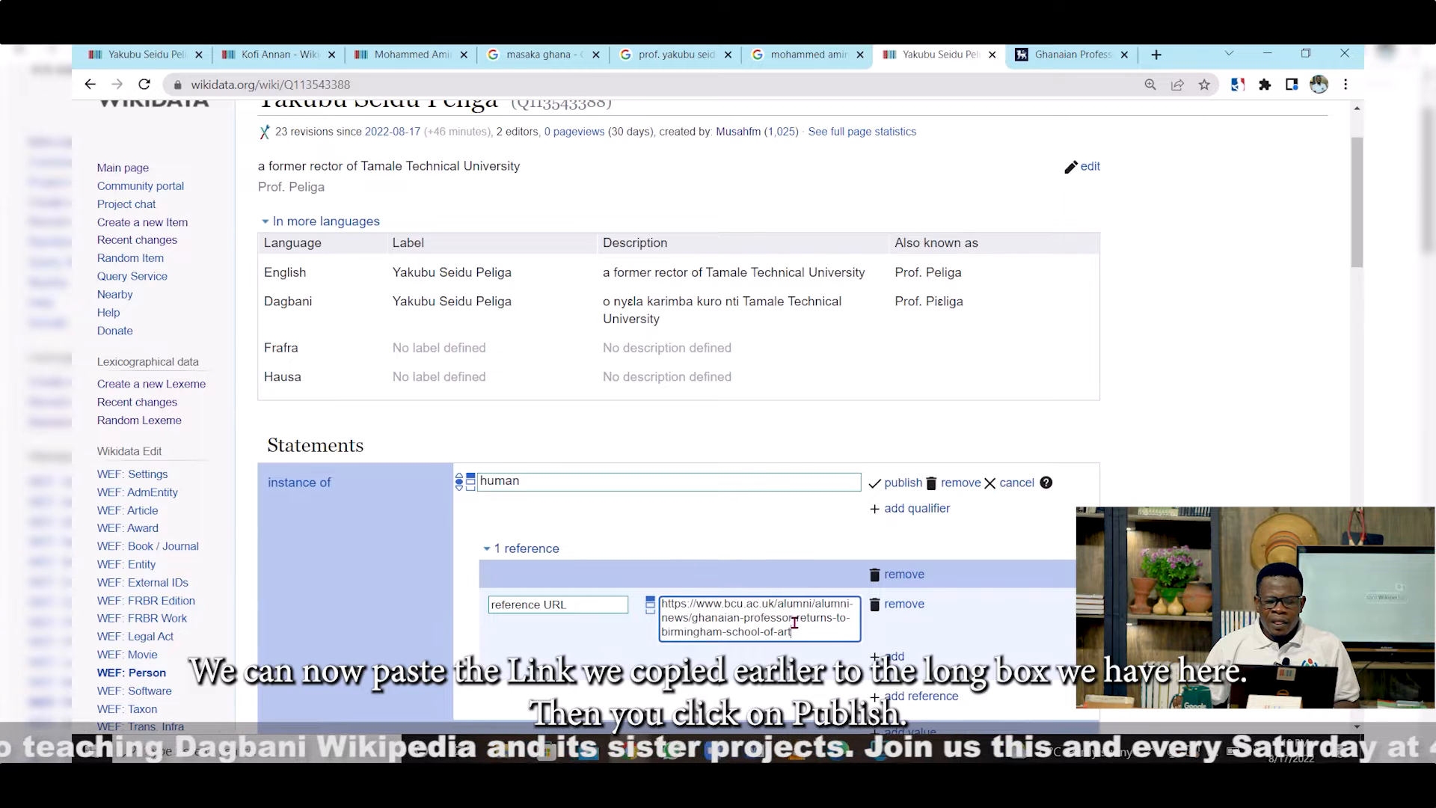
click(903, 484)
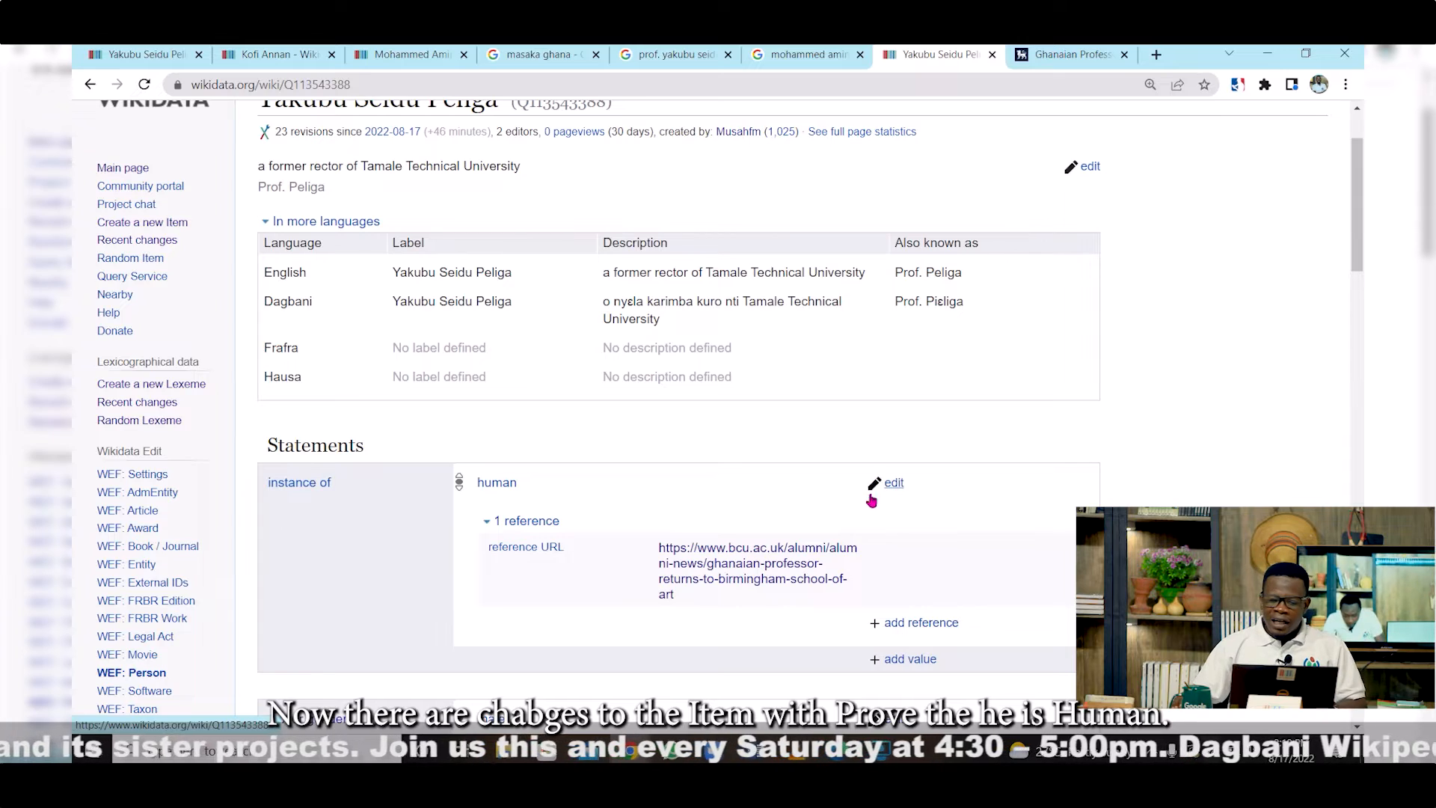
Check the Birmingham City University article for information supporting the item's sex or gender statement
scroll(852, 581, down, 3)
scroll(853, 581, down, 4)
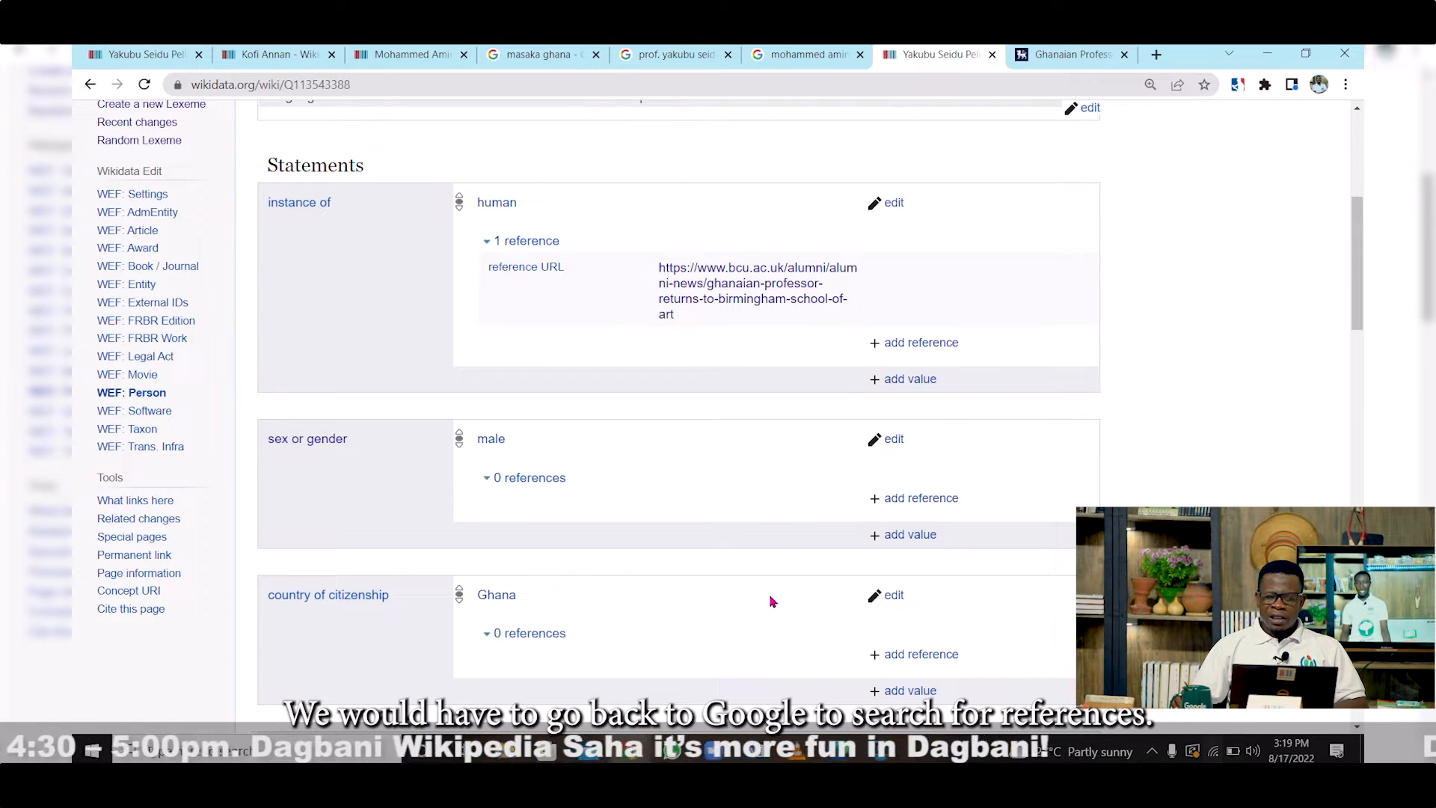
click(1069, 56)
scroll(739, 342, up, 1)
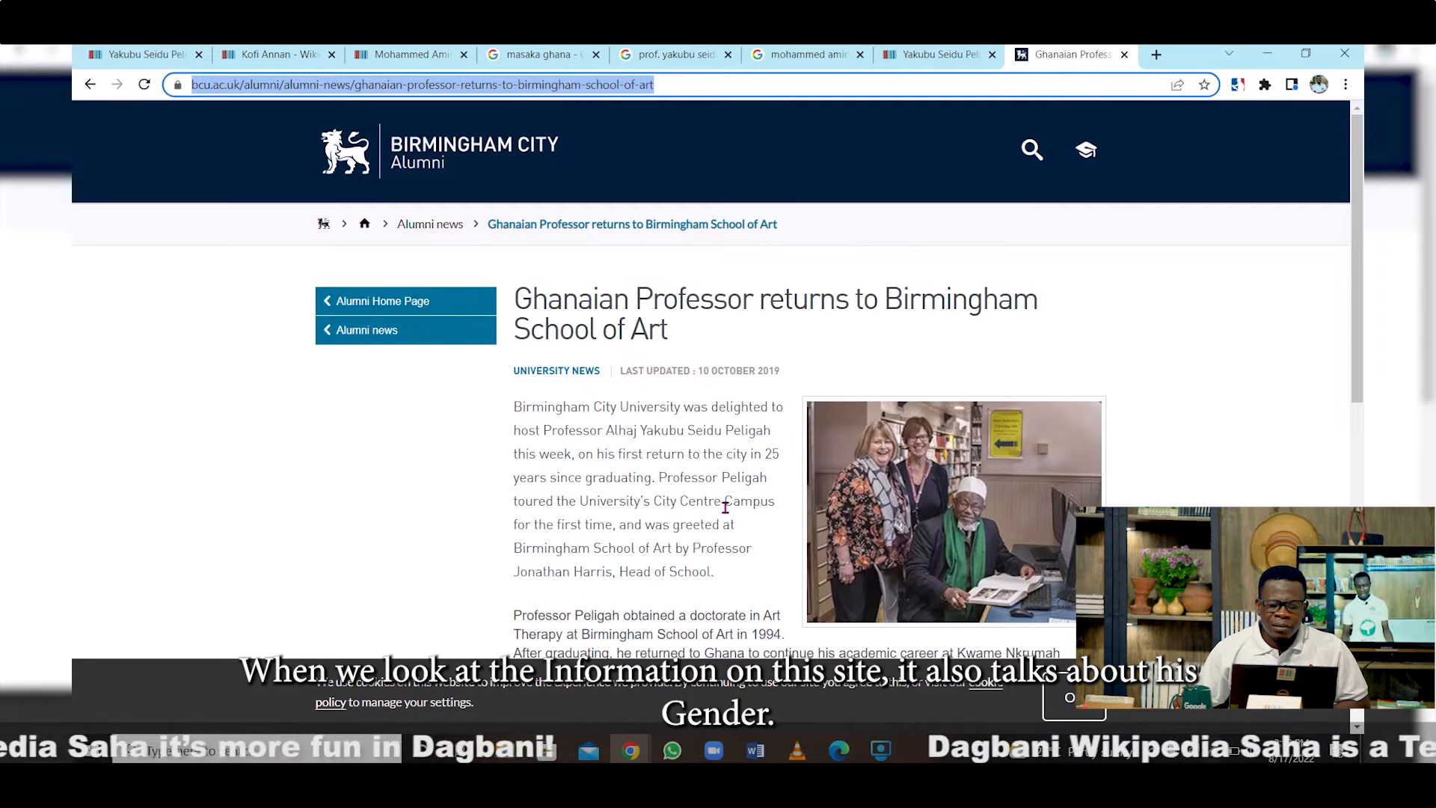
scroll(725, 507, down, 3)
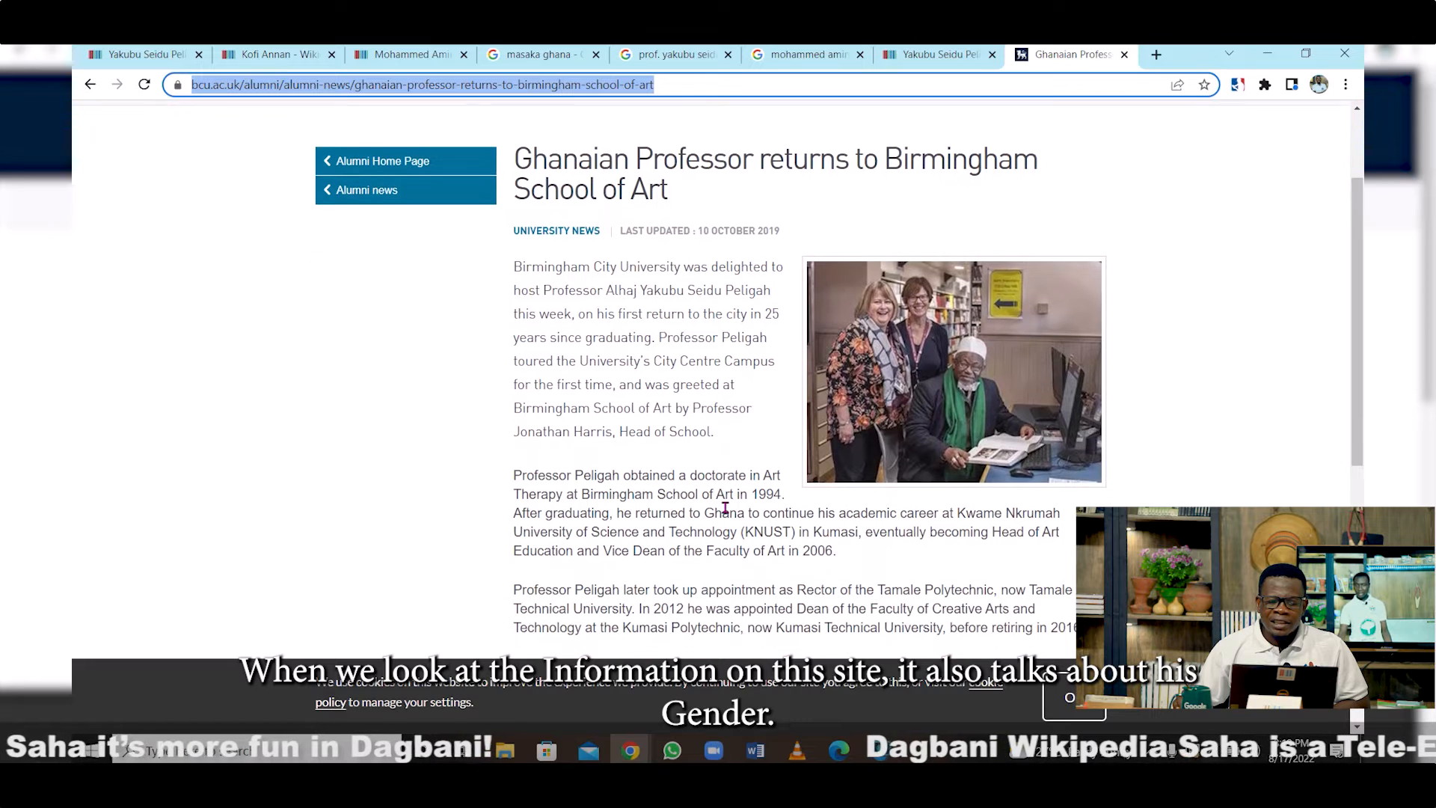
scroll(730, 512, down, 1)
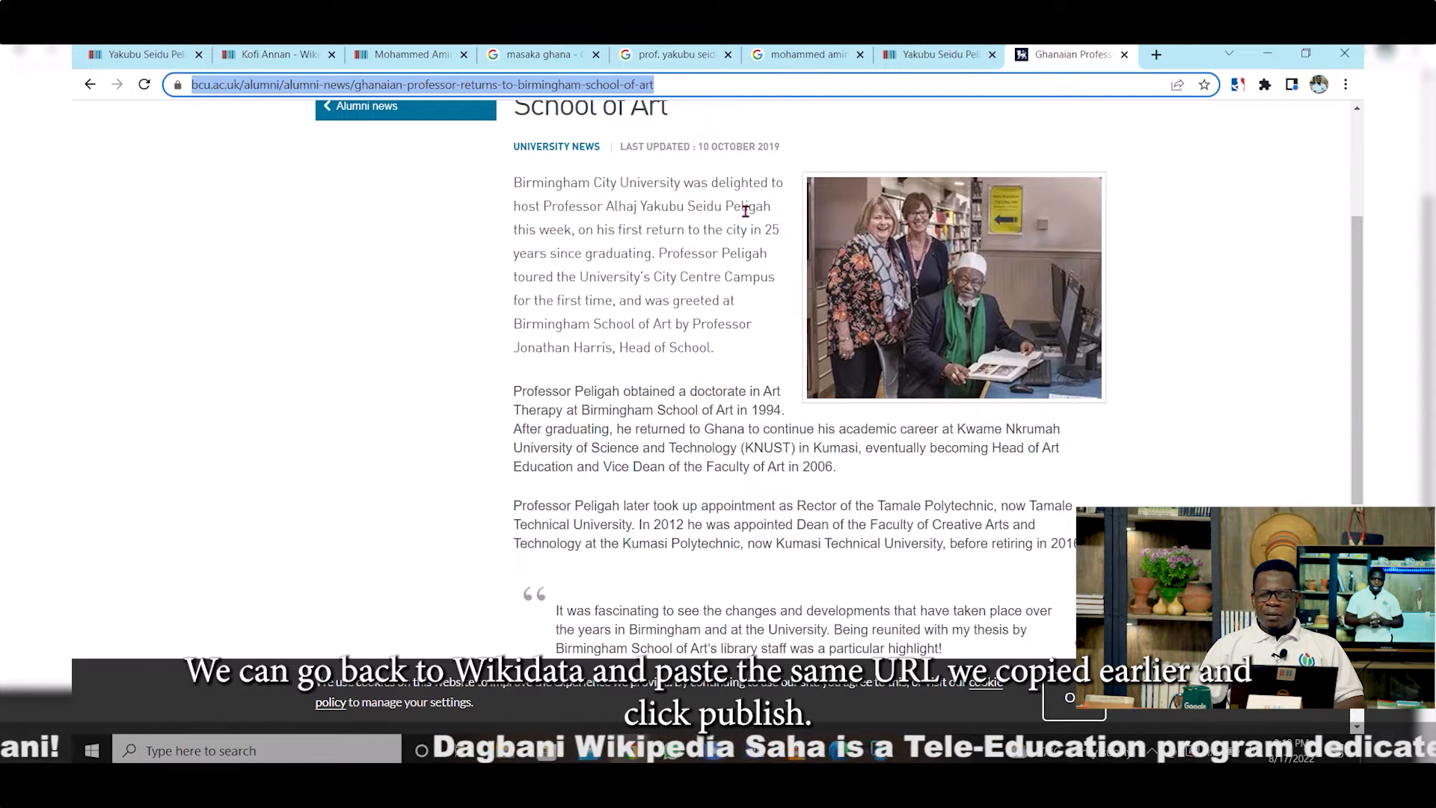
Add the copied Birmingham City University article link as a reference URL to the "sex or gender: male" statement on Wikidata and publish it
click(957, 66)
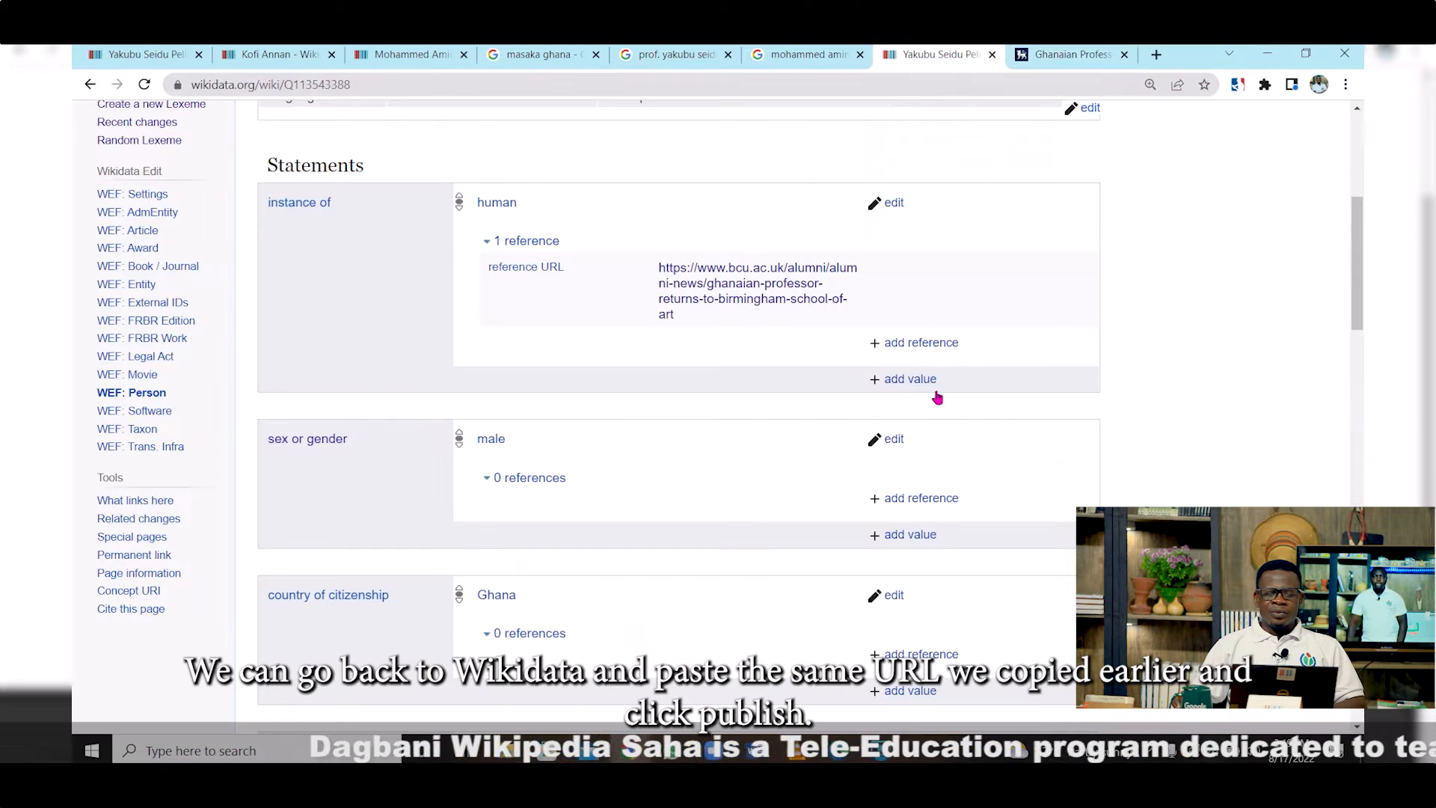
click(906, 500)
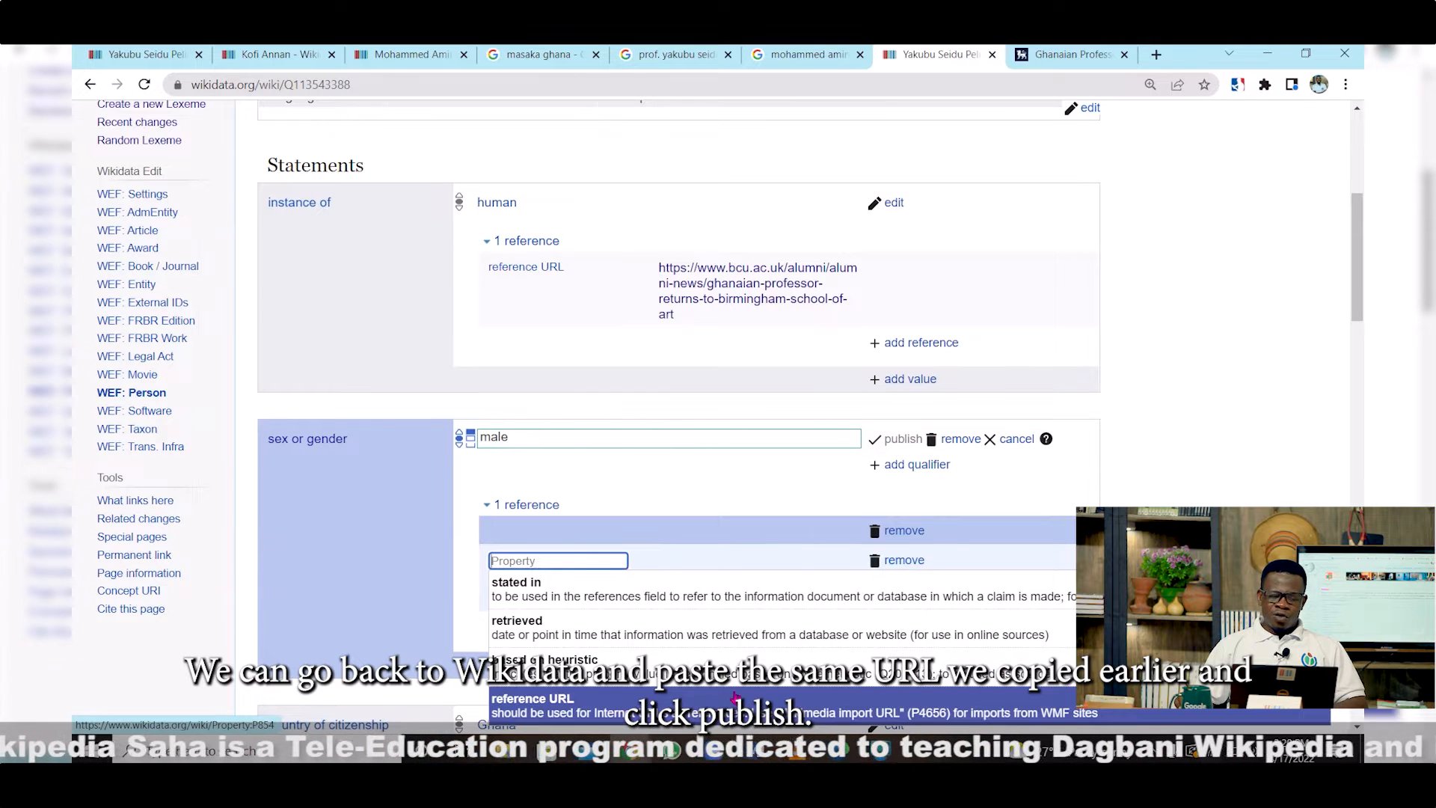
click(533, 700)
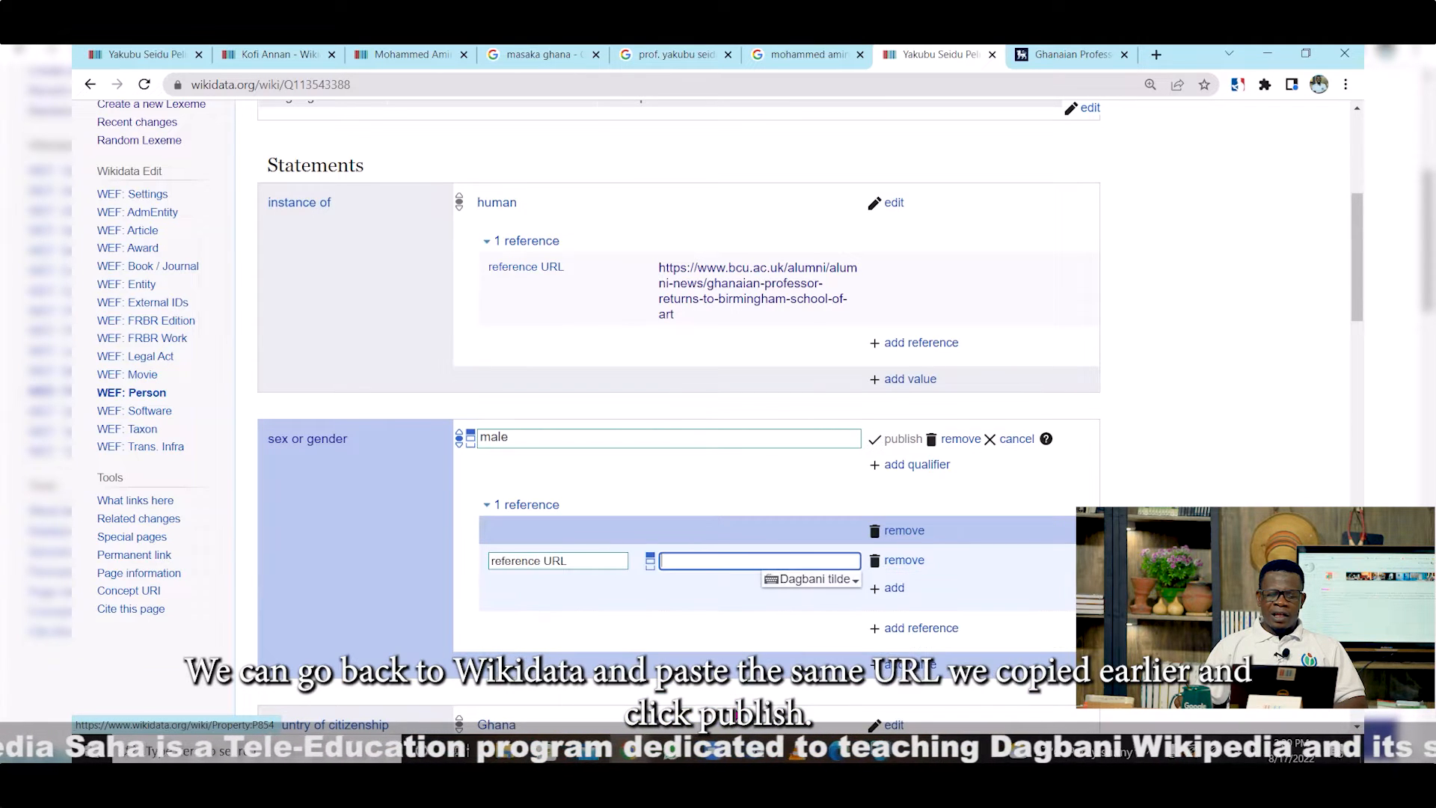
right_click(735, 562)
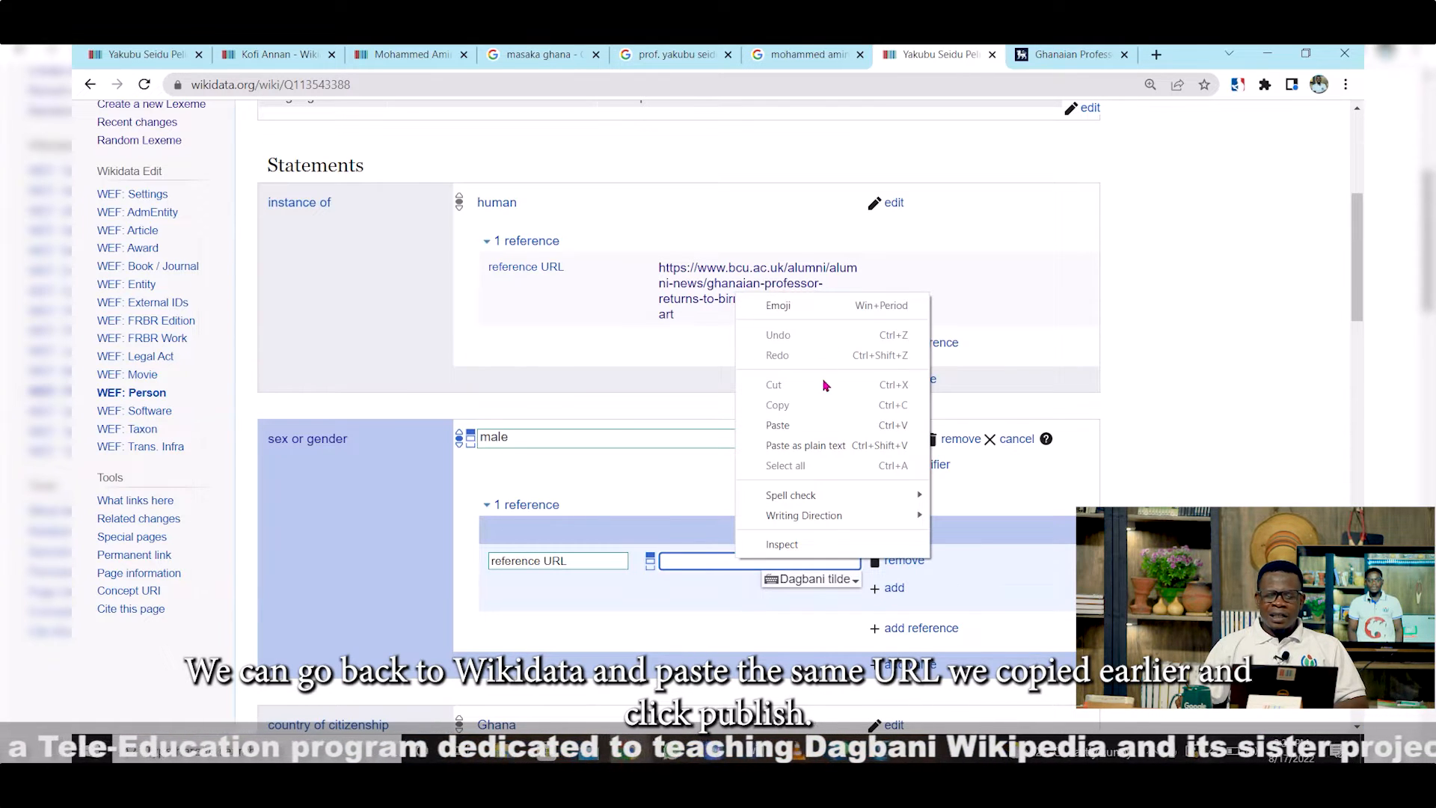
click(778, 425)
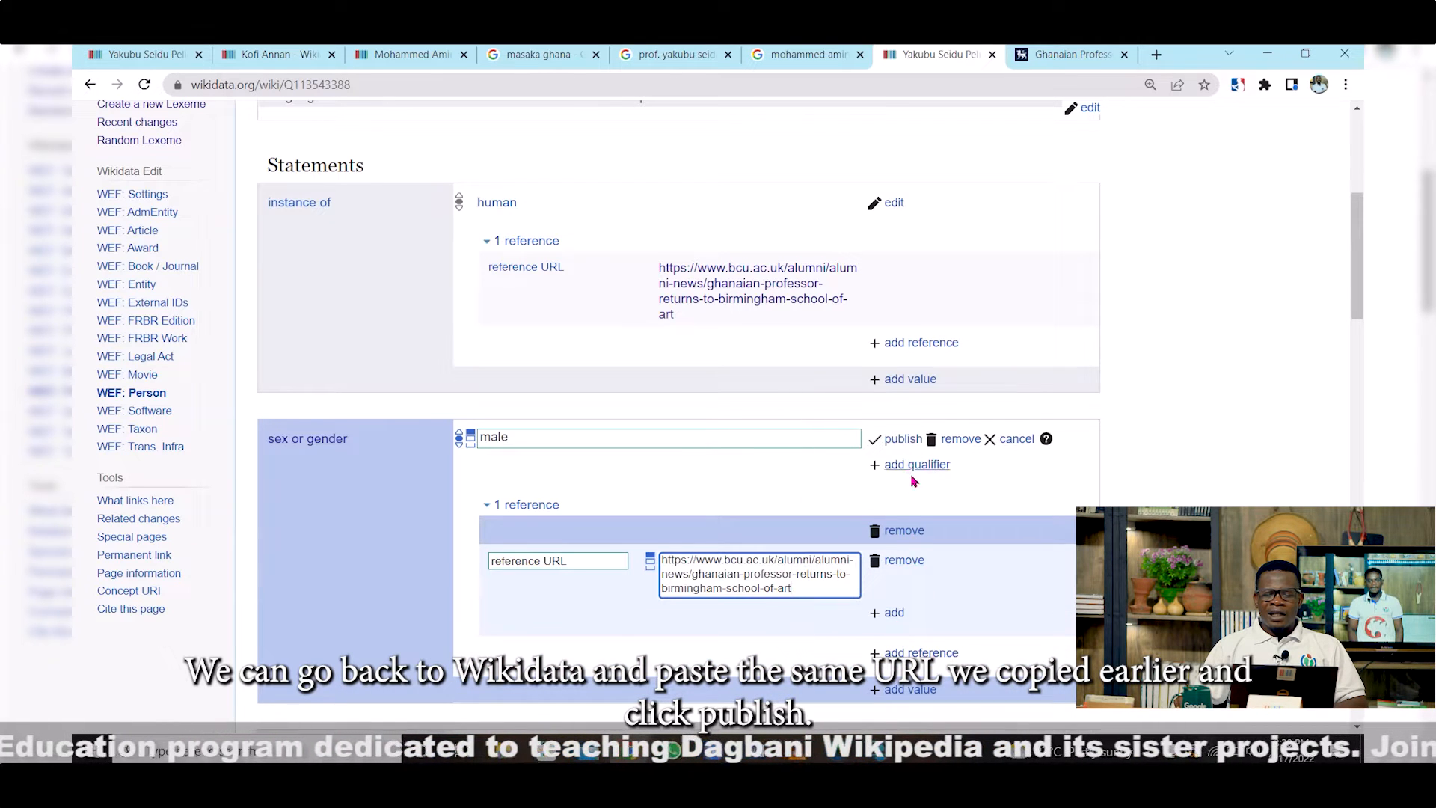
click(911, 445)
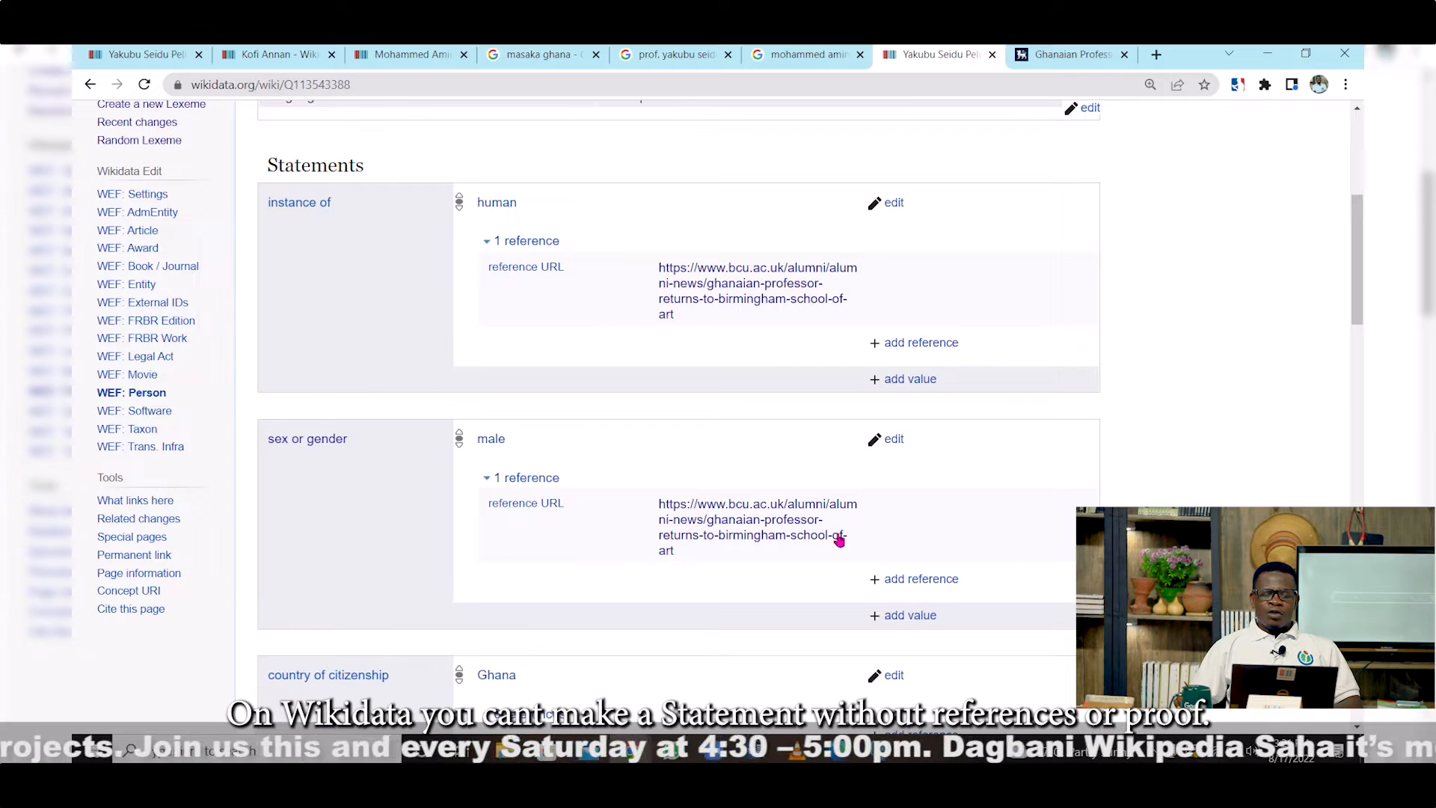
Return to the Google results for the professor and look through them for a source supporting the country of citizenship statement
scroll(898, 591, down, 1)
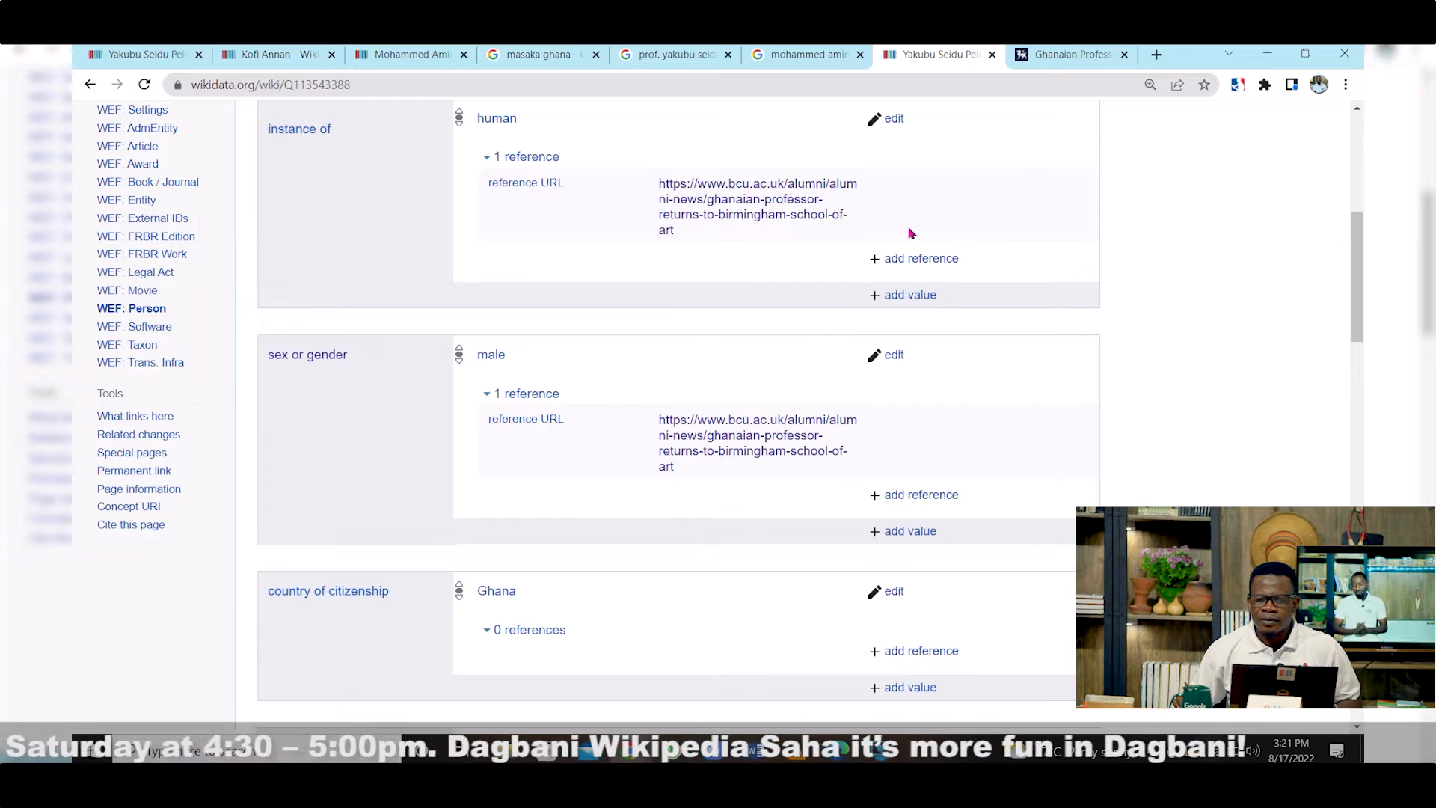
click(1069, 56)
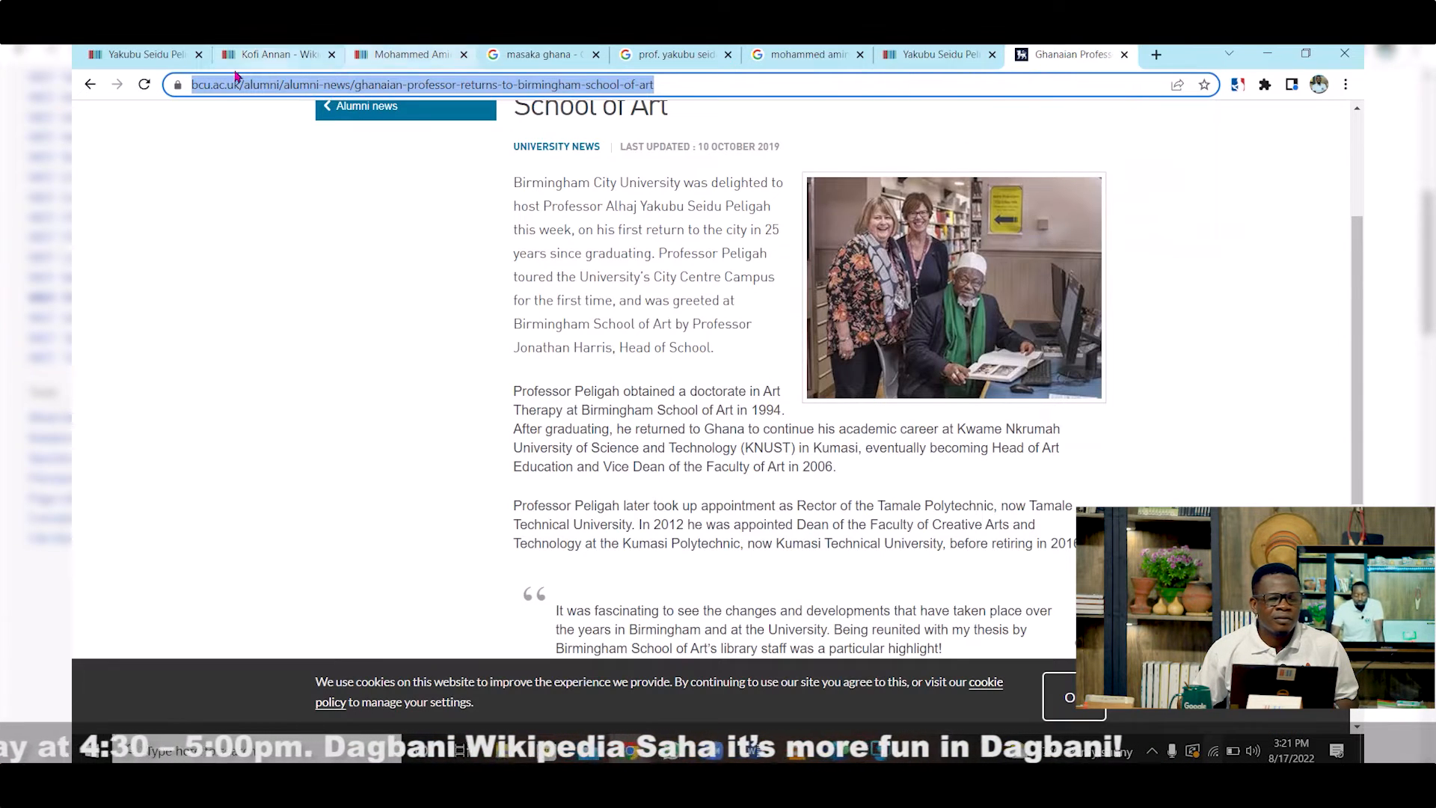
click(91, 87)
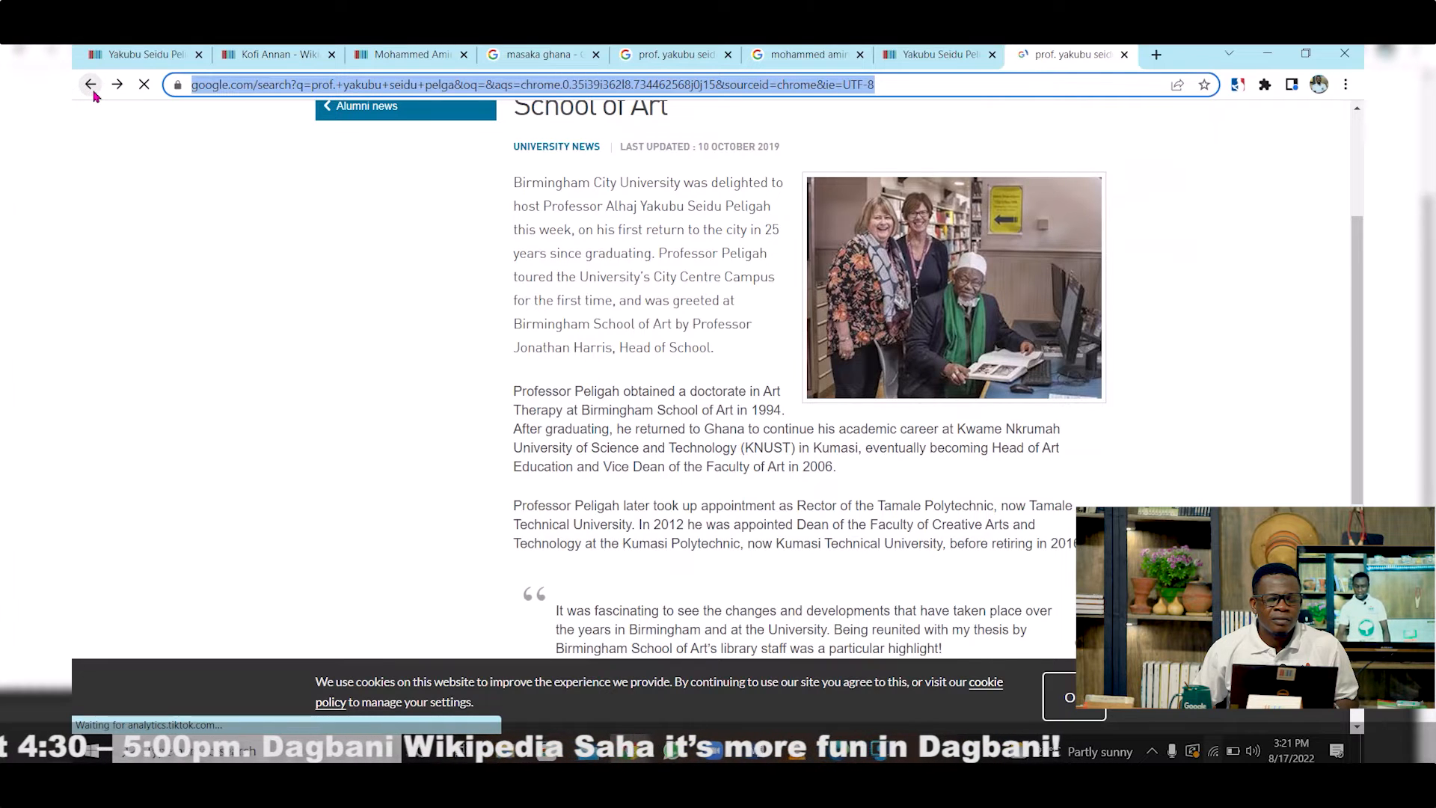
scroll(513, 272, down, 2)
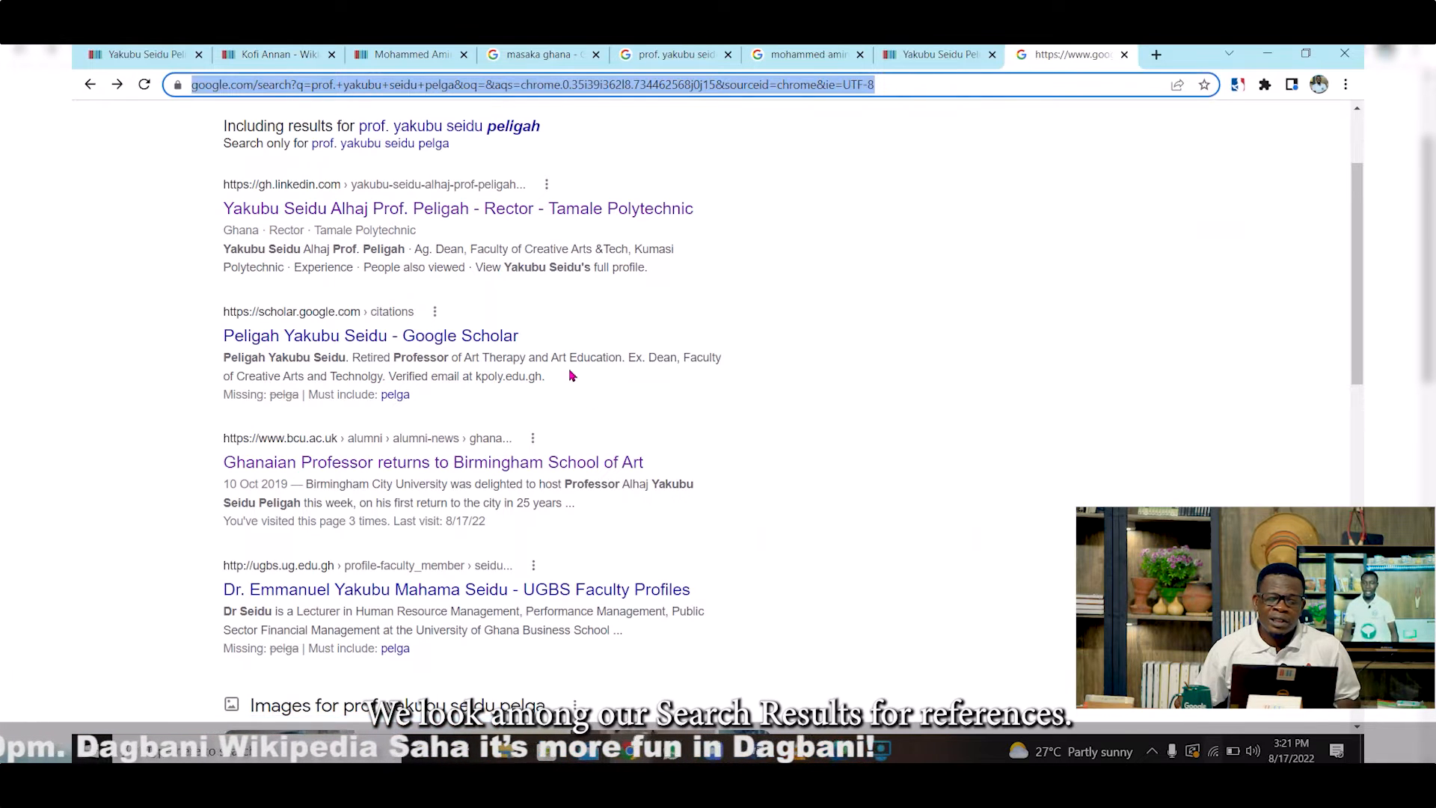
scroll(571, 374, down, 1)
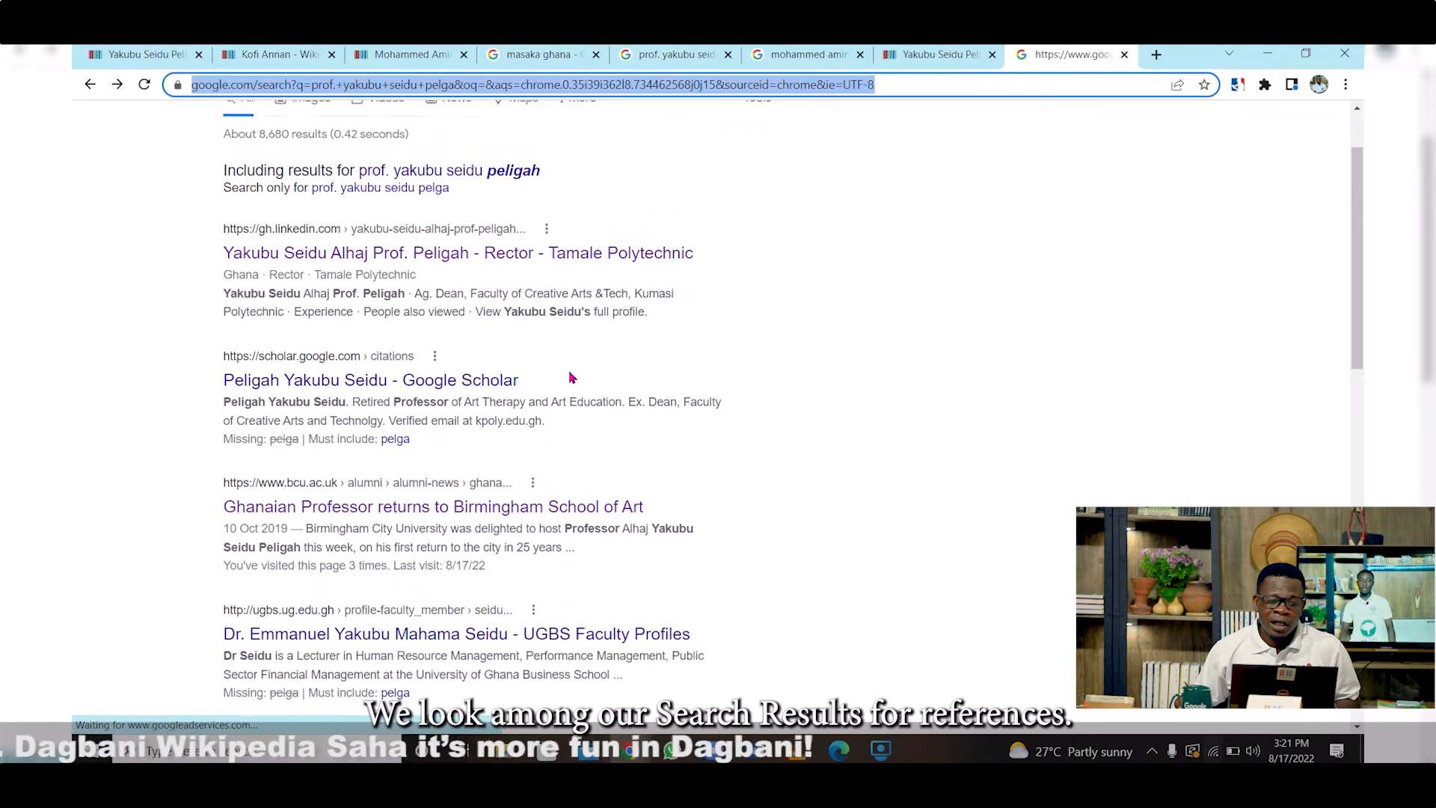
scroll(571, 375, down, 2)
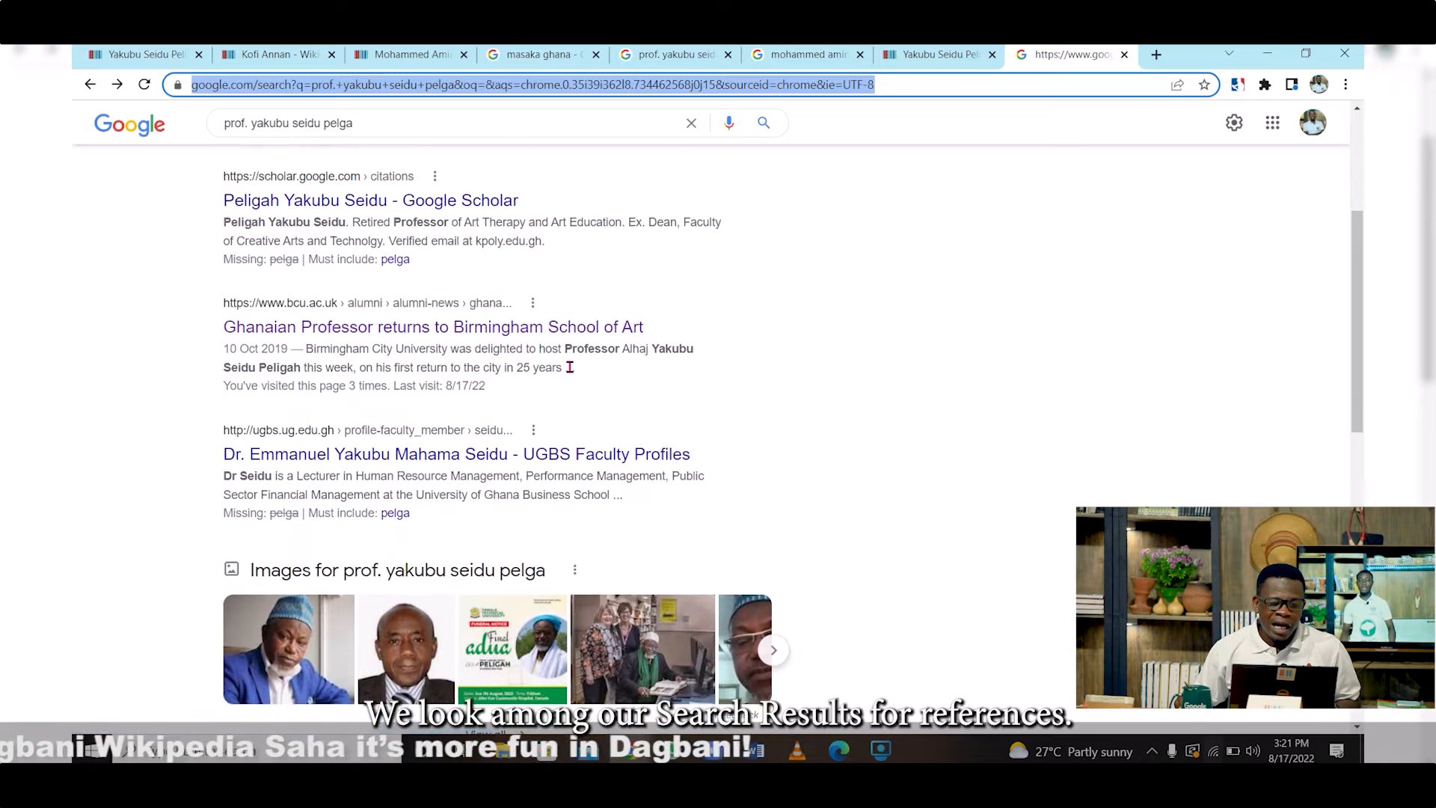
scroll(574, 374, down, 1)
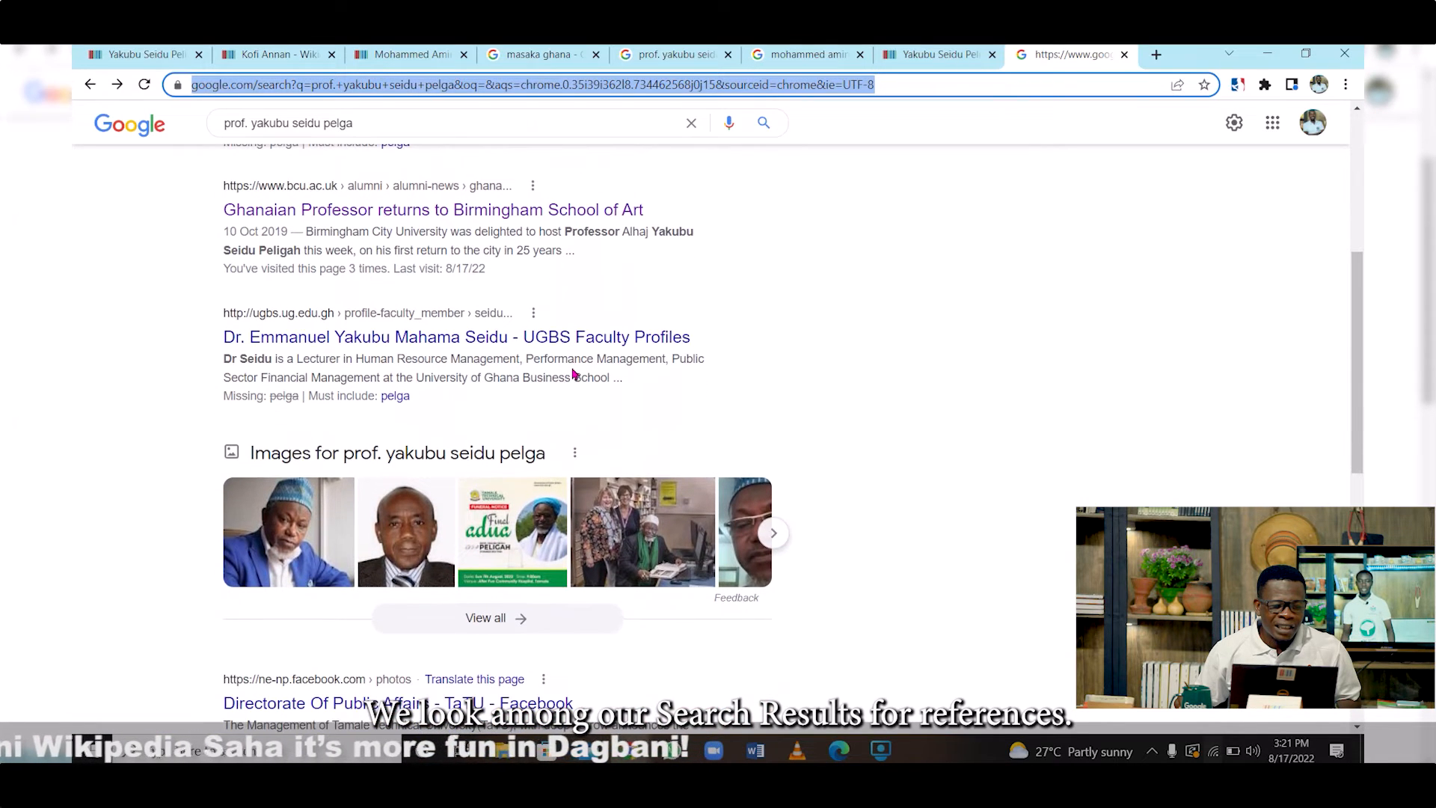
scroll(574, 374, down, 3)
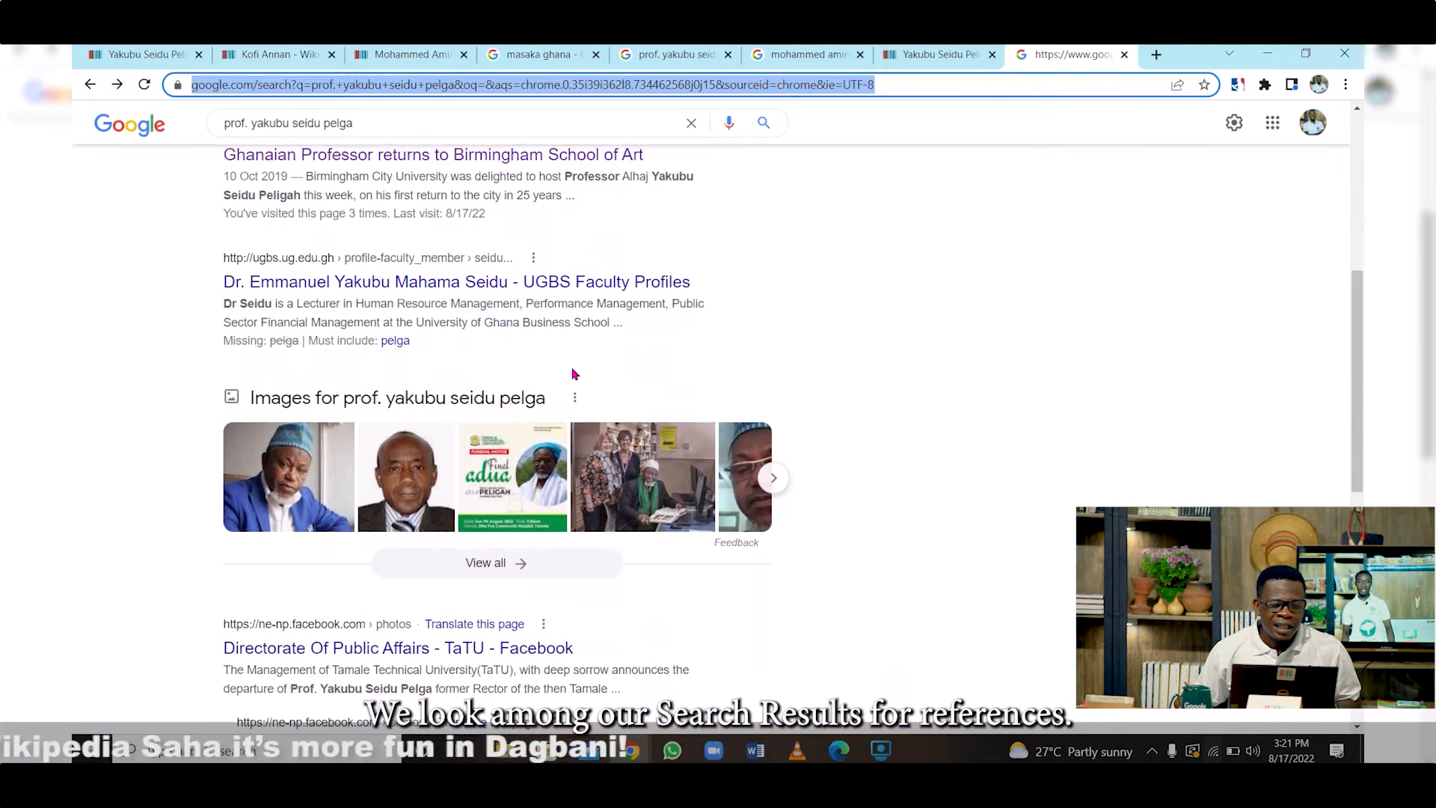
scroll(579, 378, down, 3)
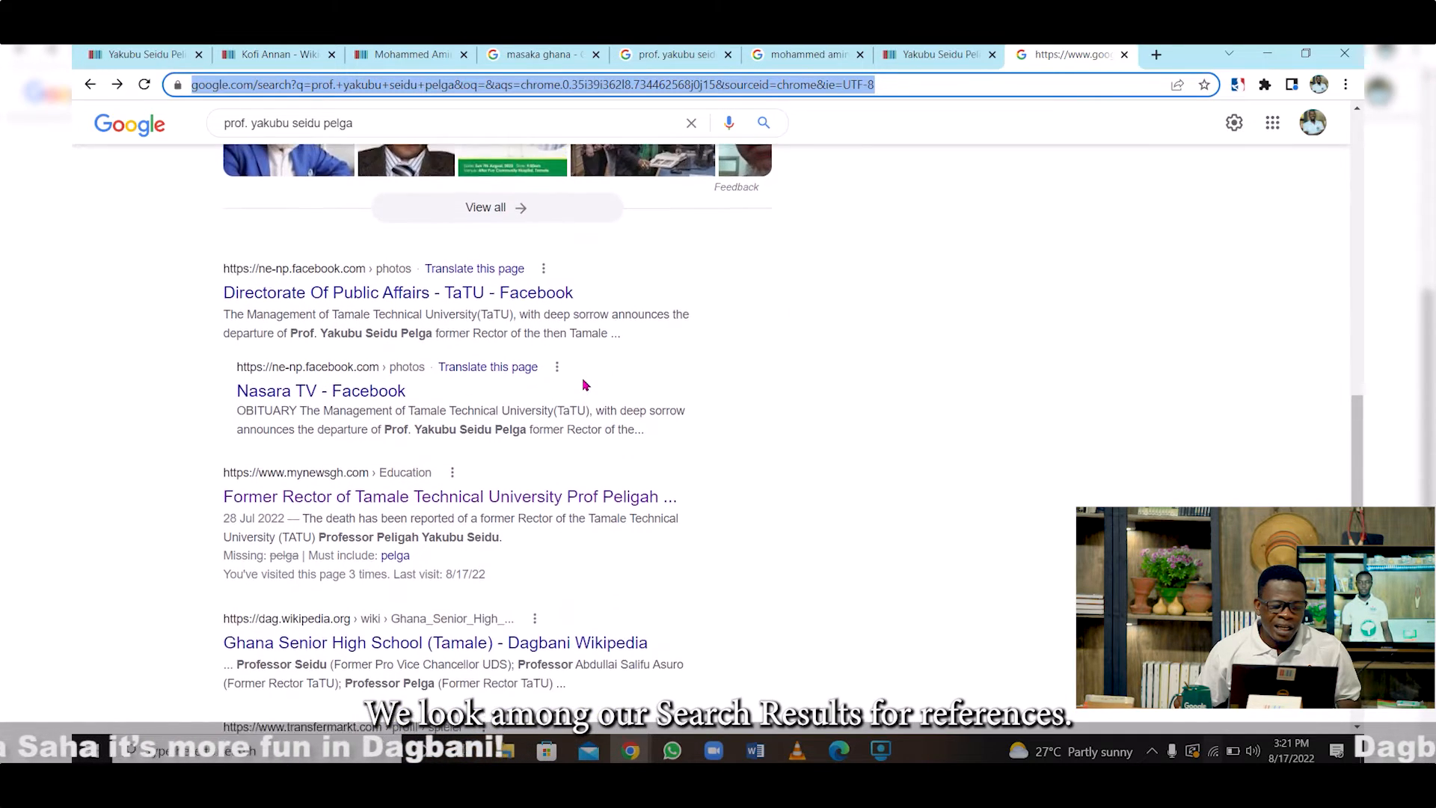
scroll(581, 393, up, 3)
scroll(587, 378, up, 4)
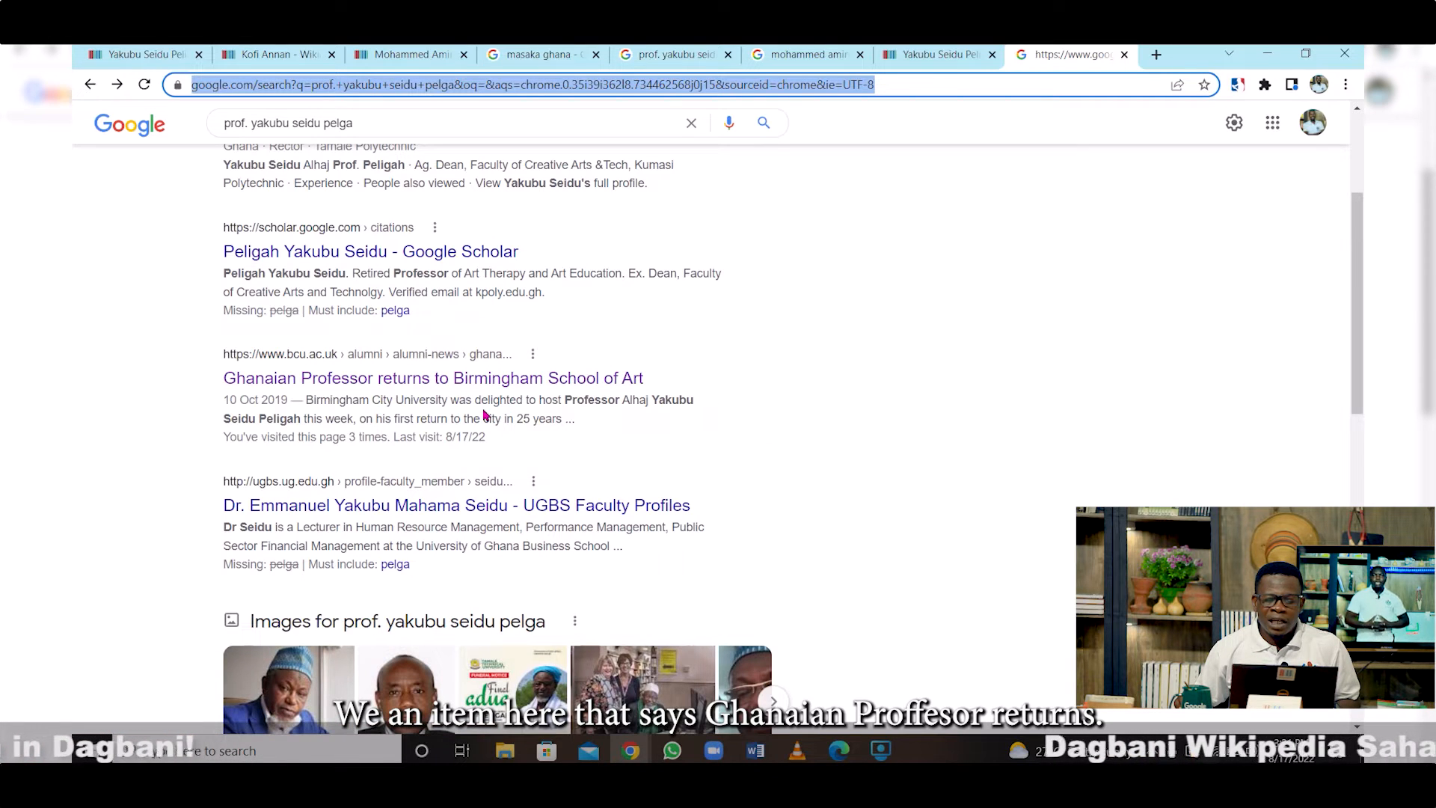
Open the article "Ghanaian Professor returns to Birmingham School of Art" and copy its full web address
click(513, 383)
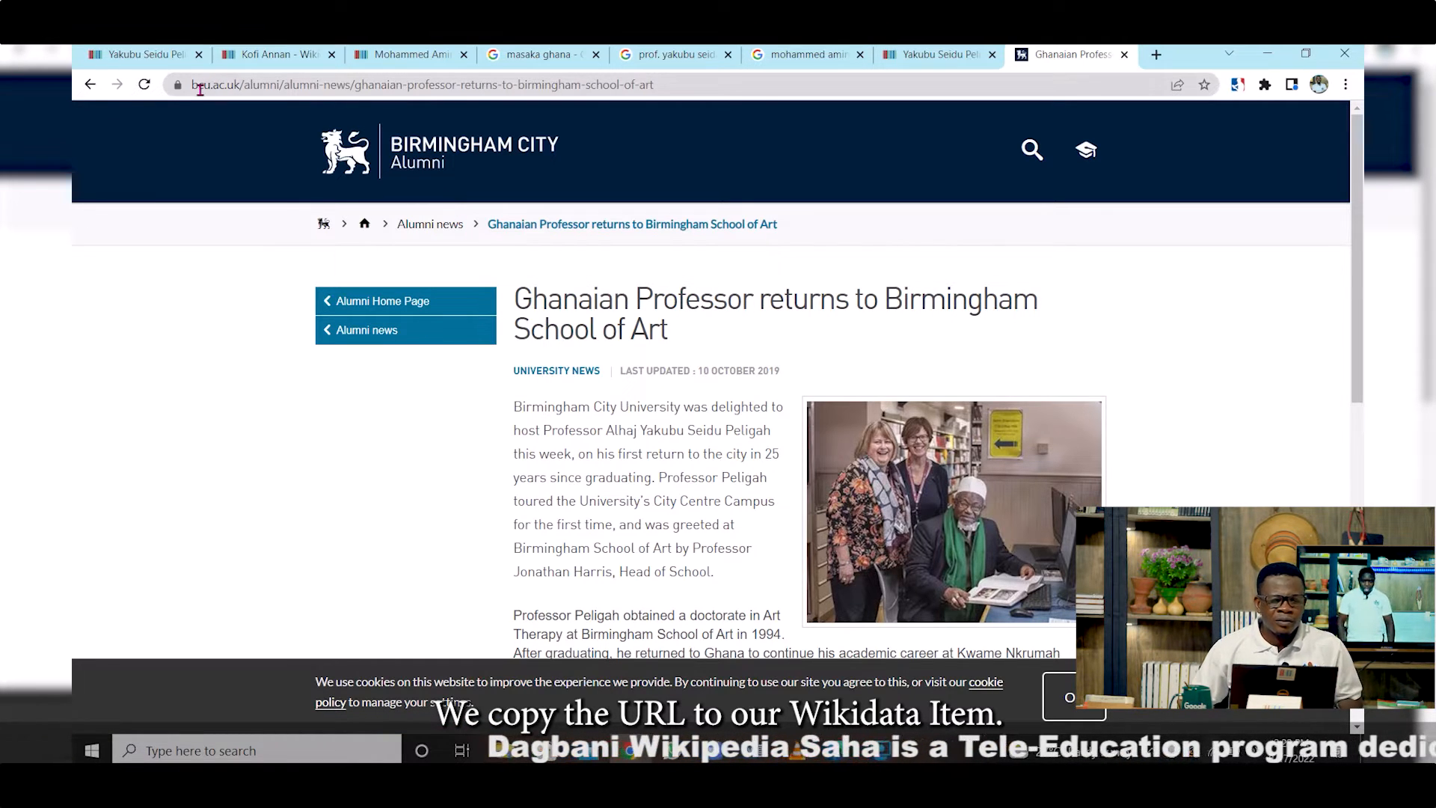
drag(193, 84, 657, 103)
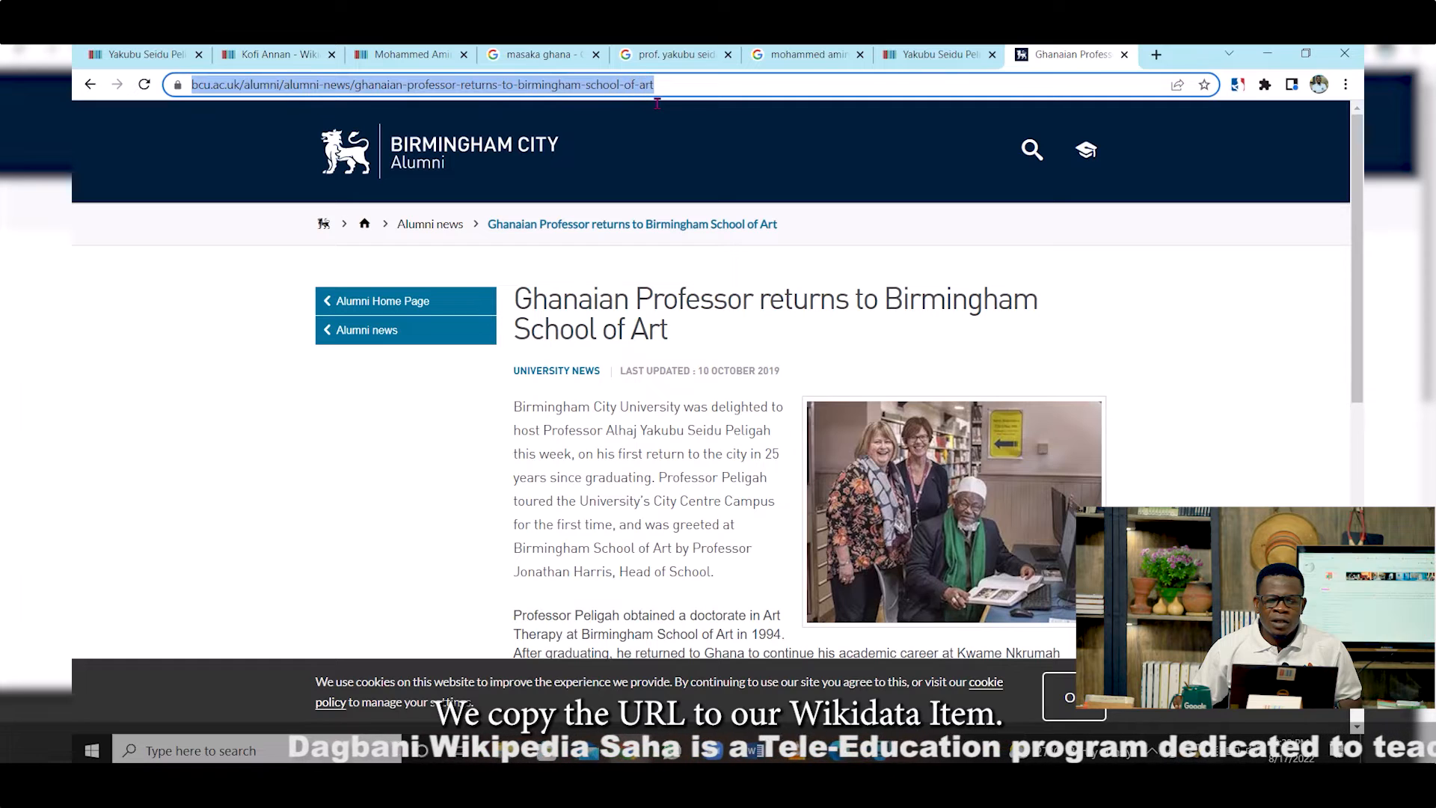
right_click(621, 84)
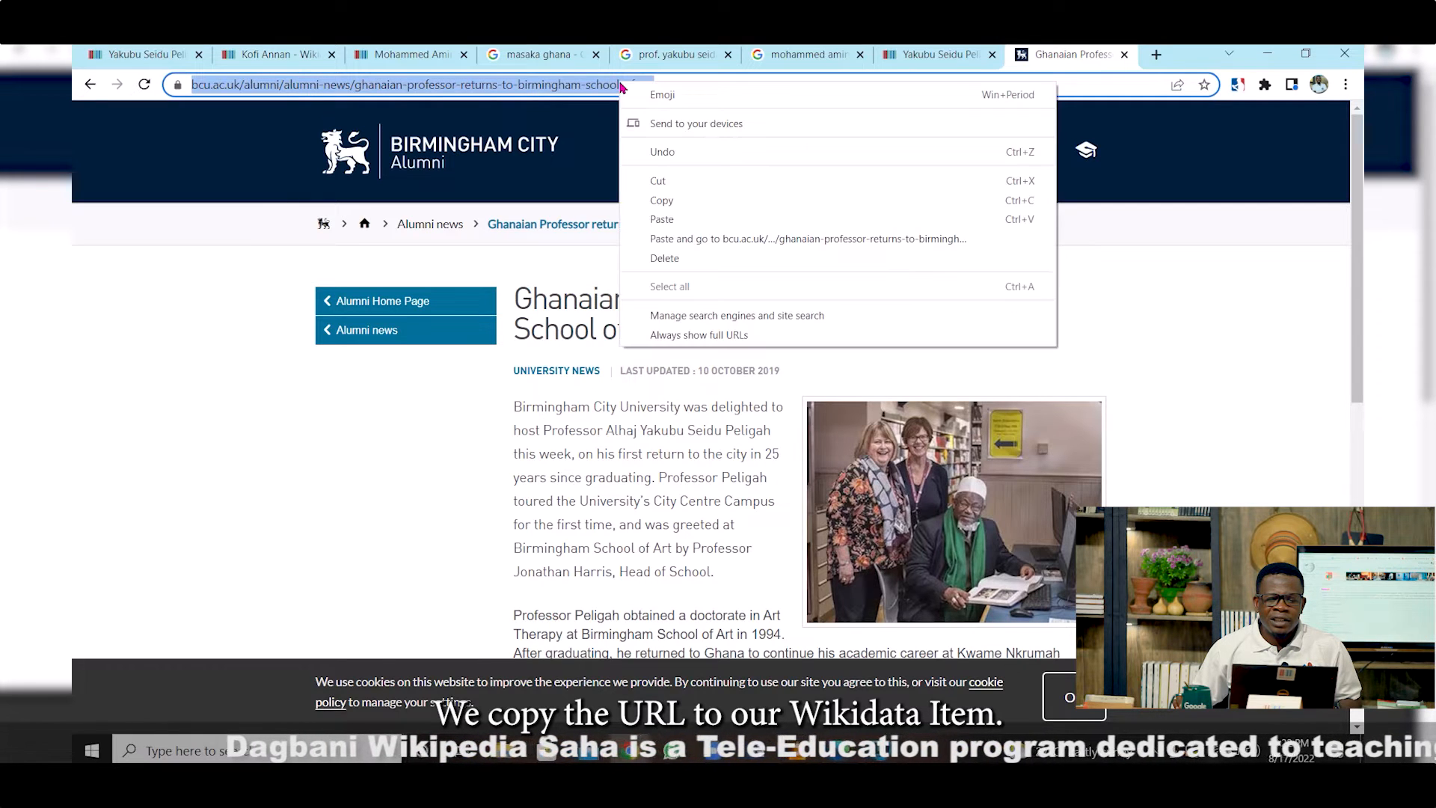
click(662, 201)
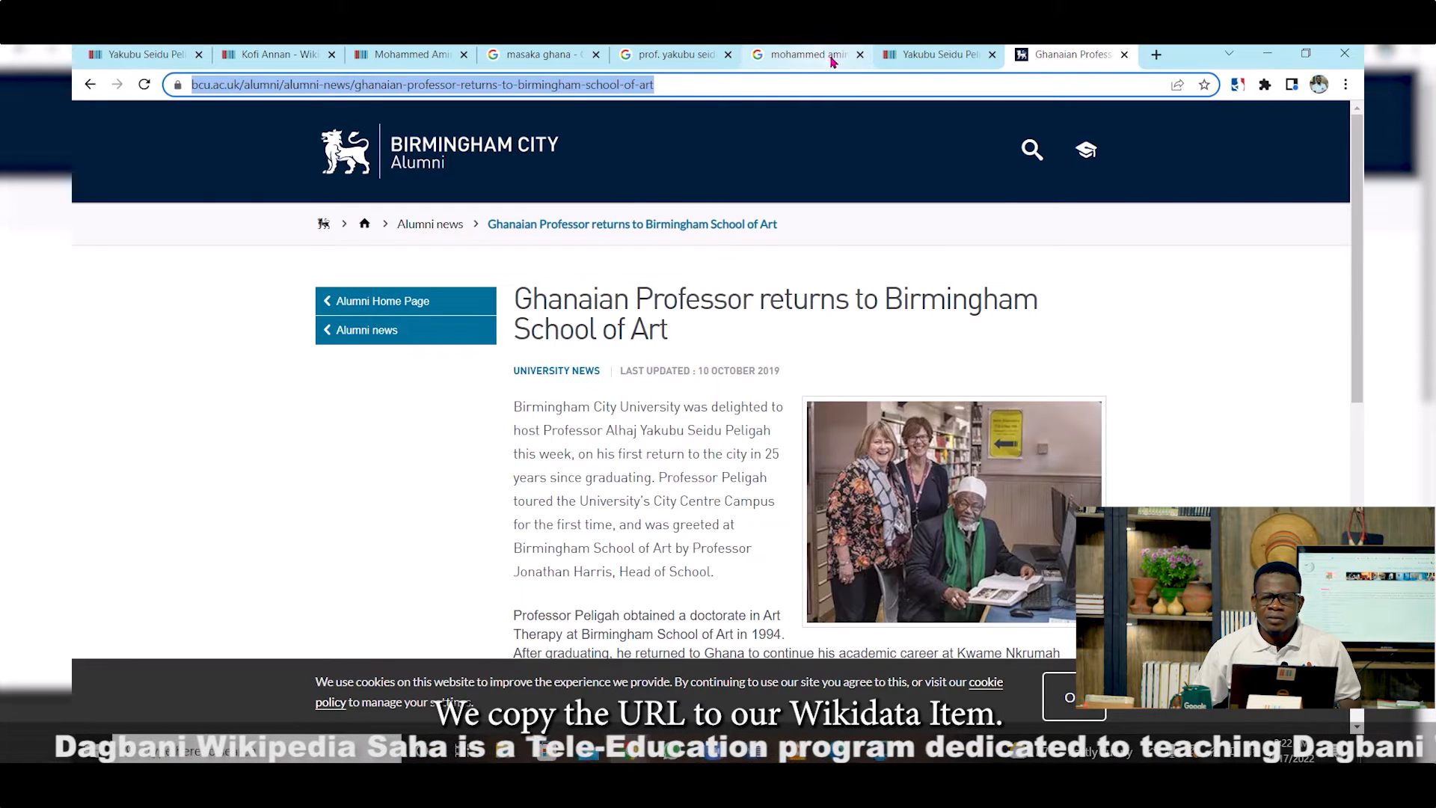
Add the copied article link as a reference URL to the "country of citizenship: Ghana" statement on Wikidata and publish it
click(932, 58)
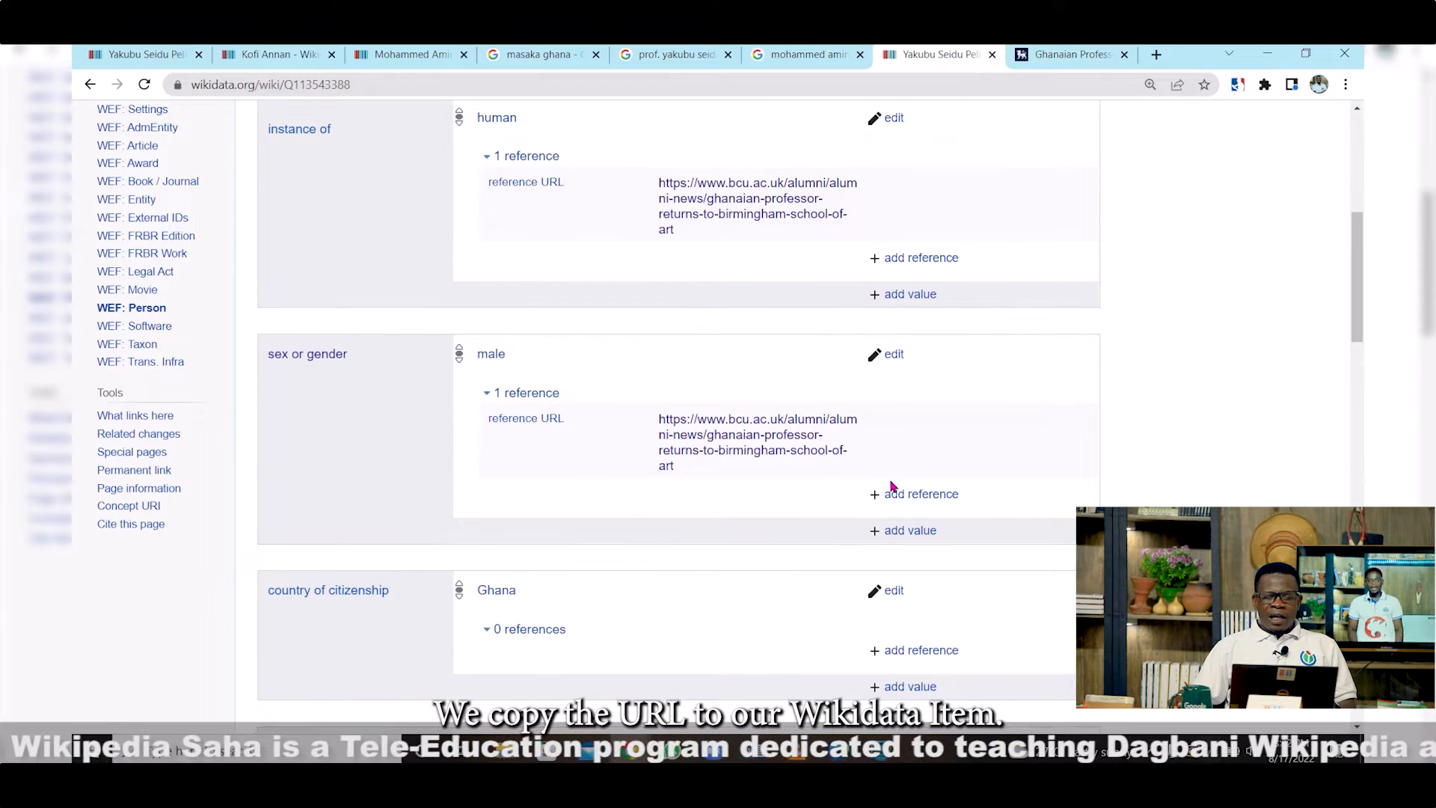
scroll(892, 486, down, 2)
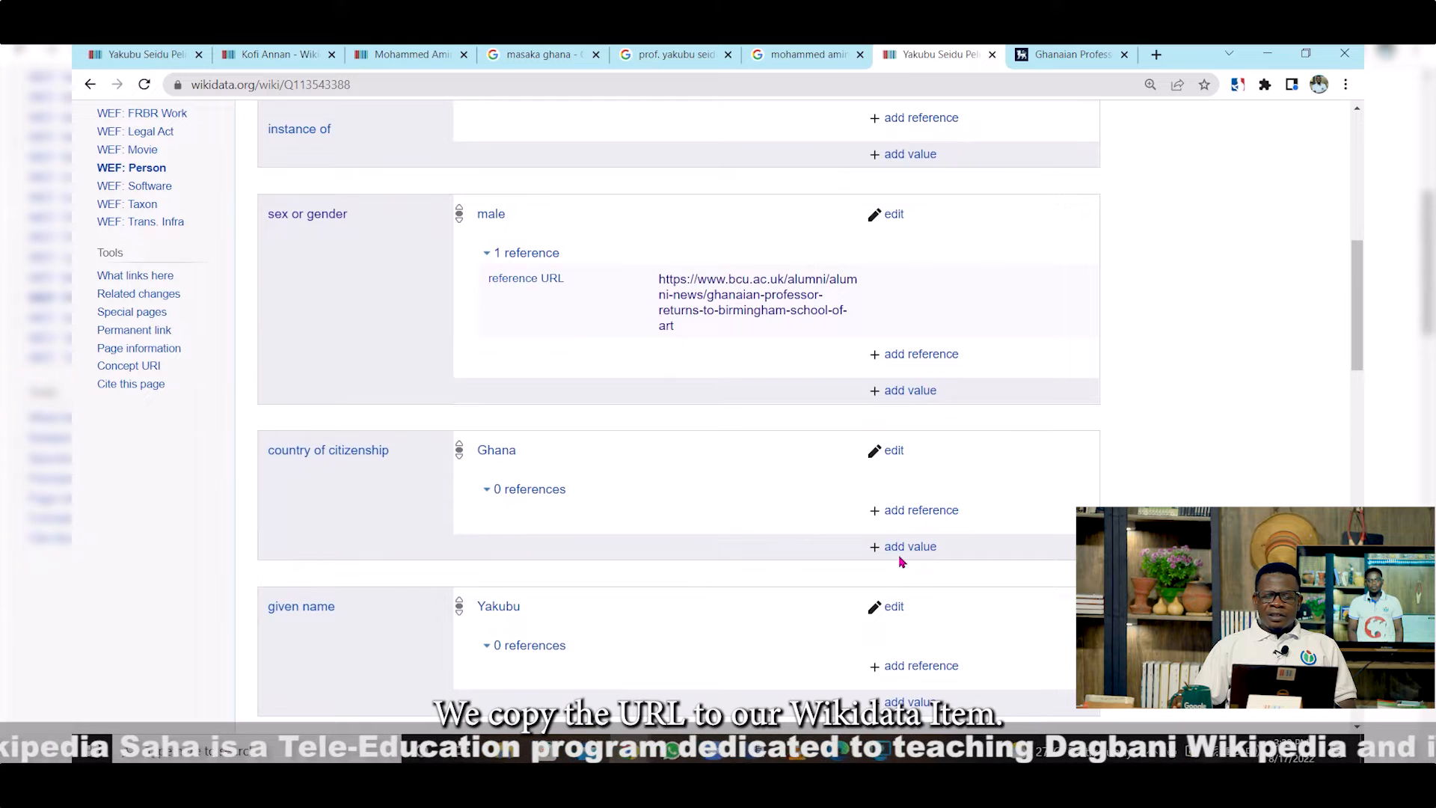
click(894, 516)
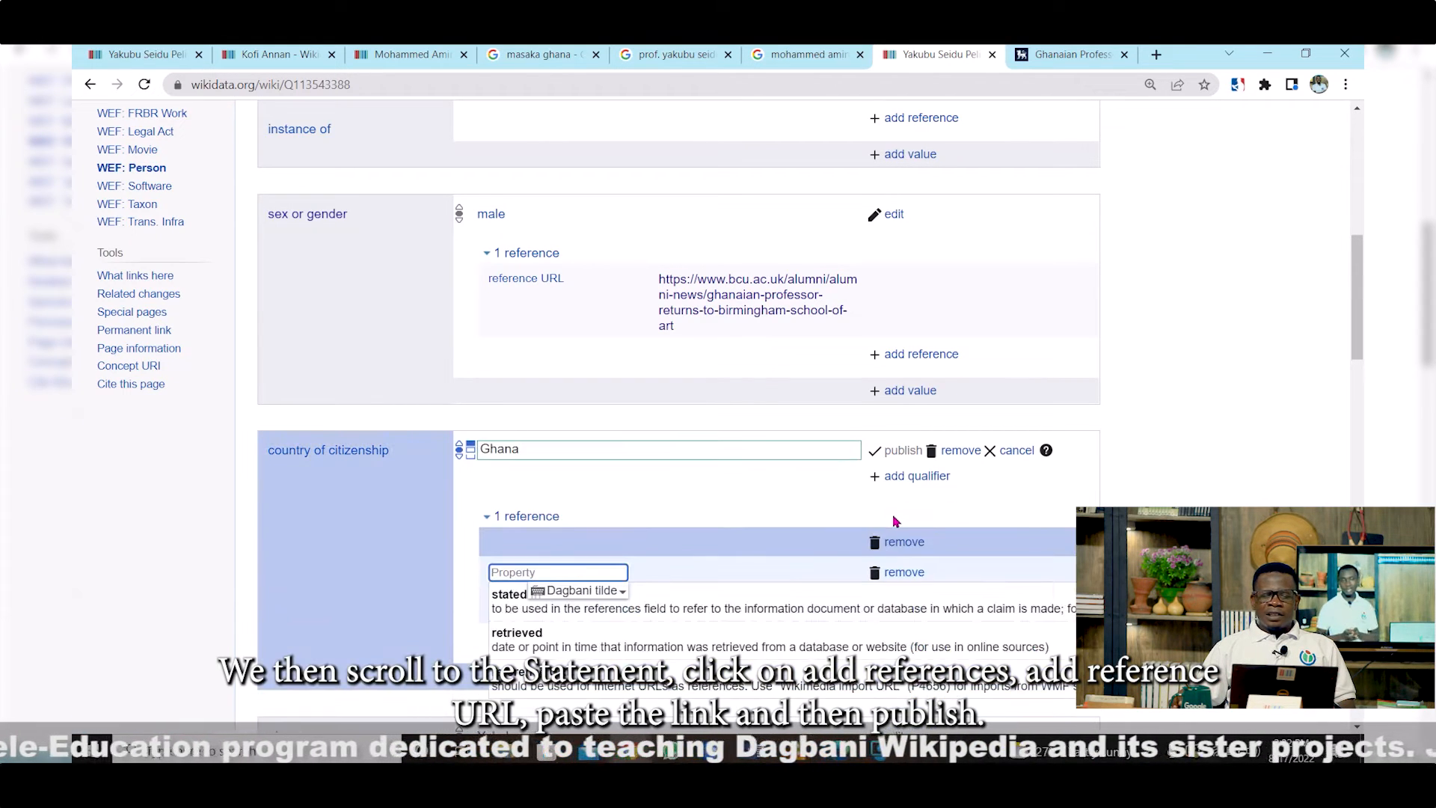
scroll(837, 603, down, 1)
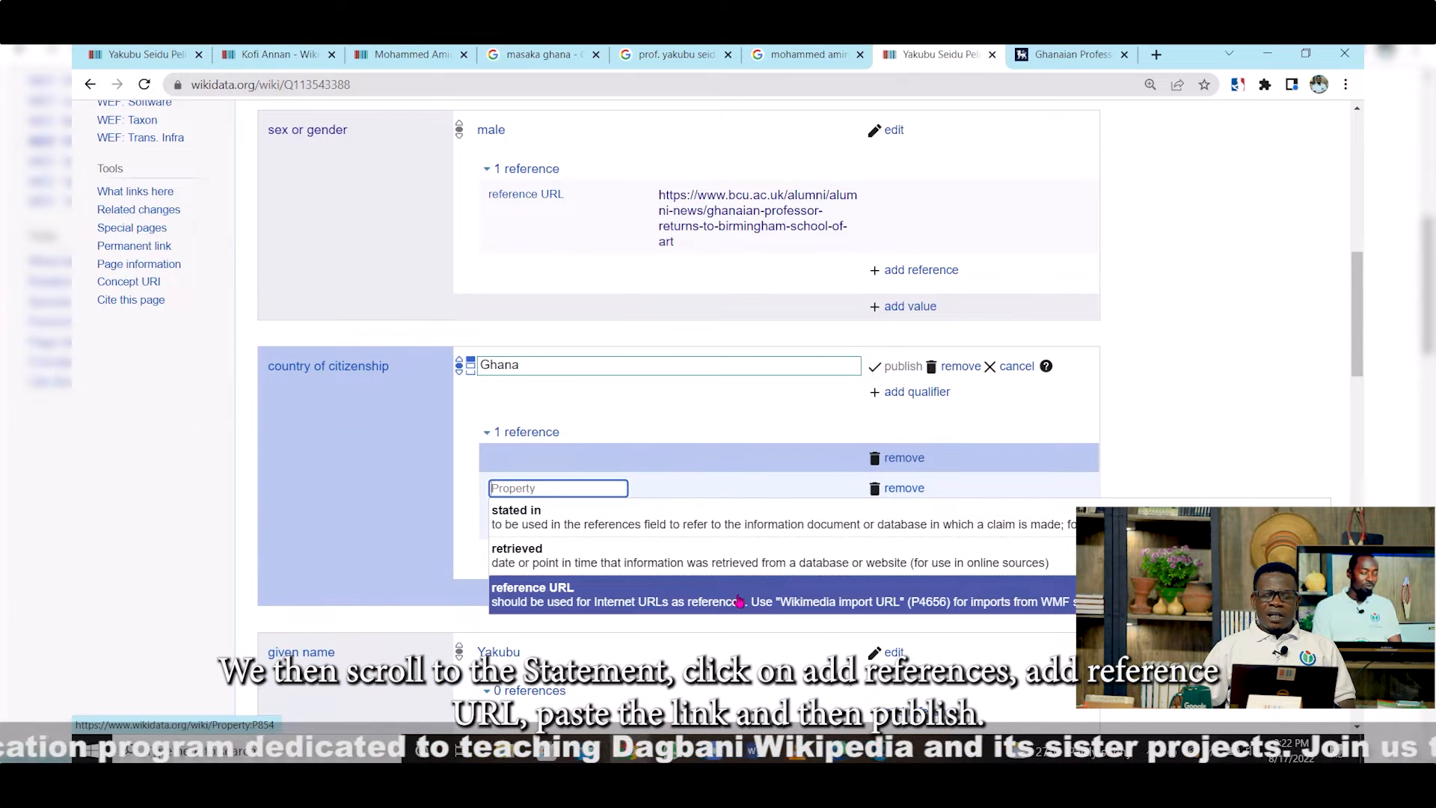
click(738, 600)
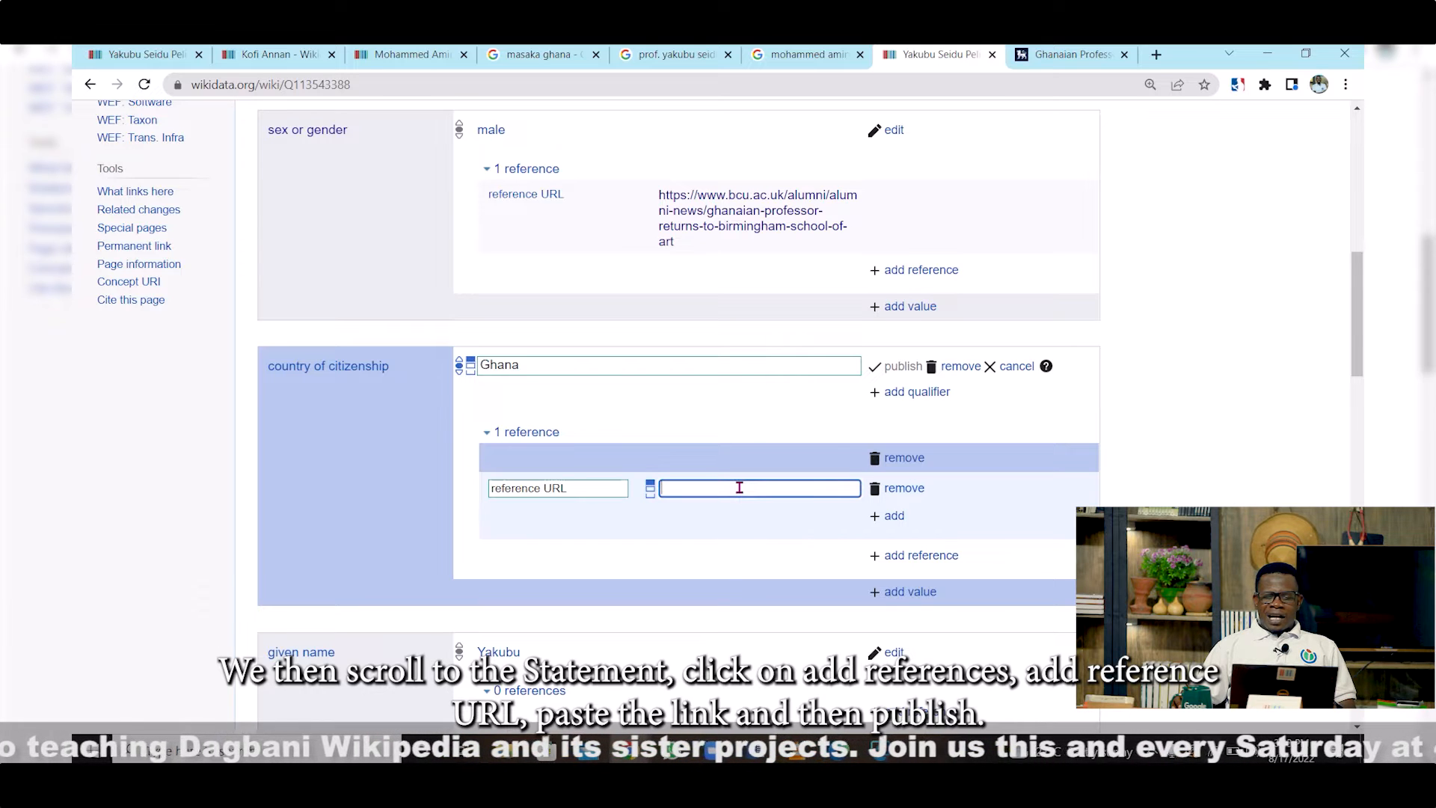
right_click(739, 487)
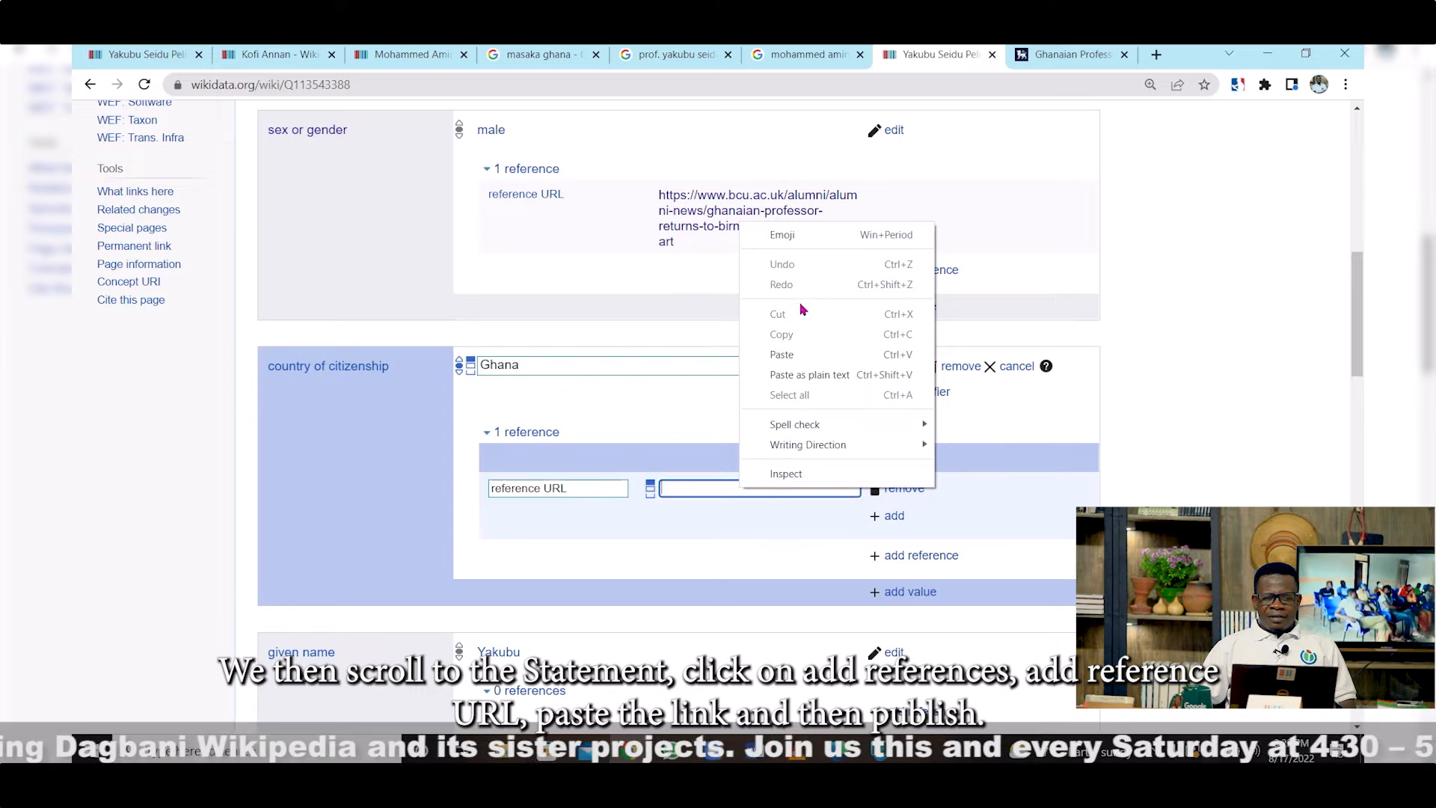
click(781, 355)
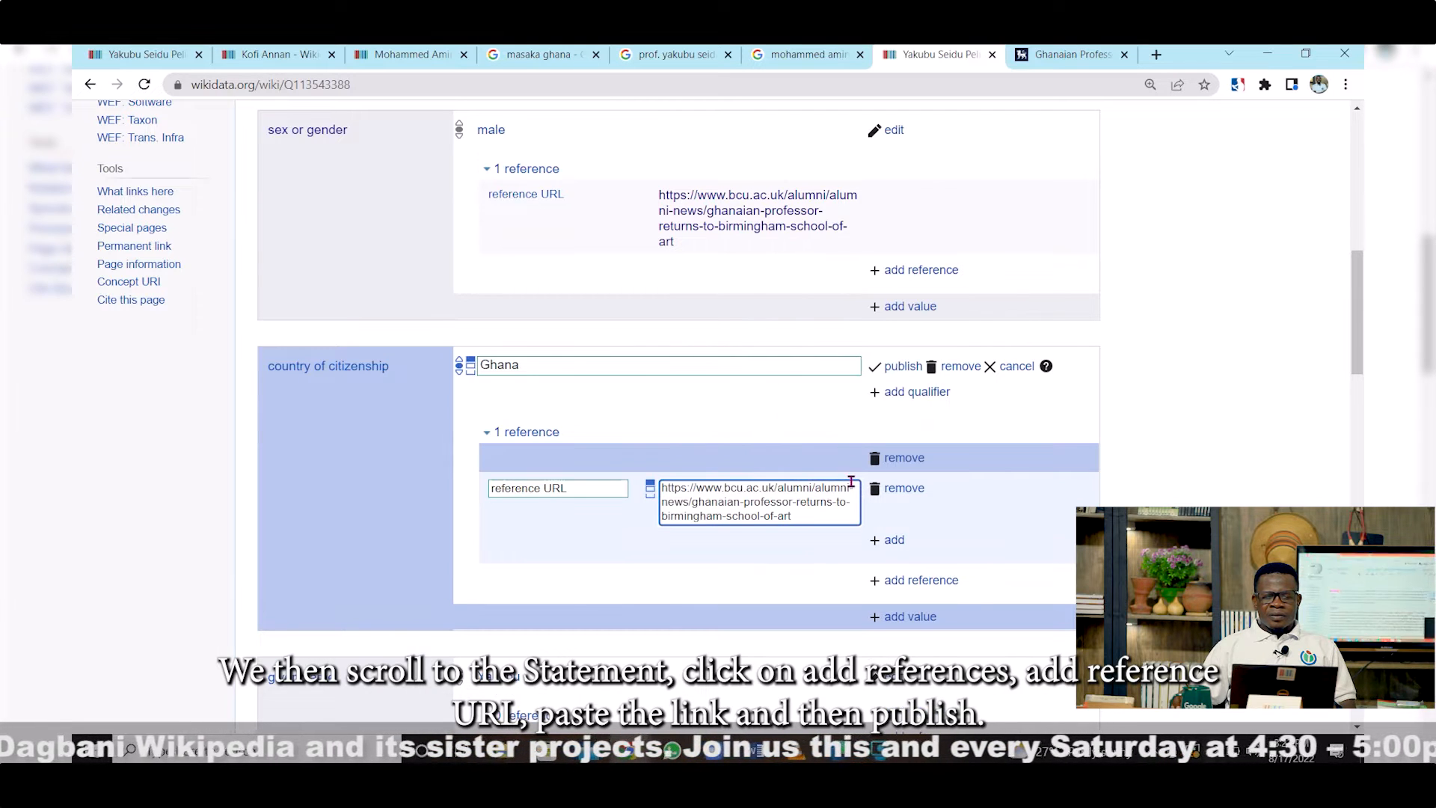
click(899, 368)
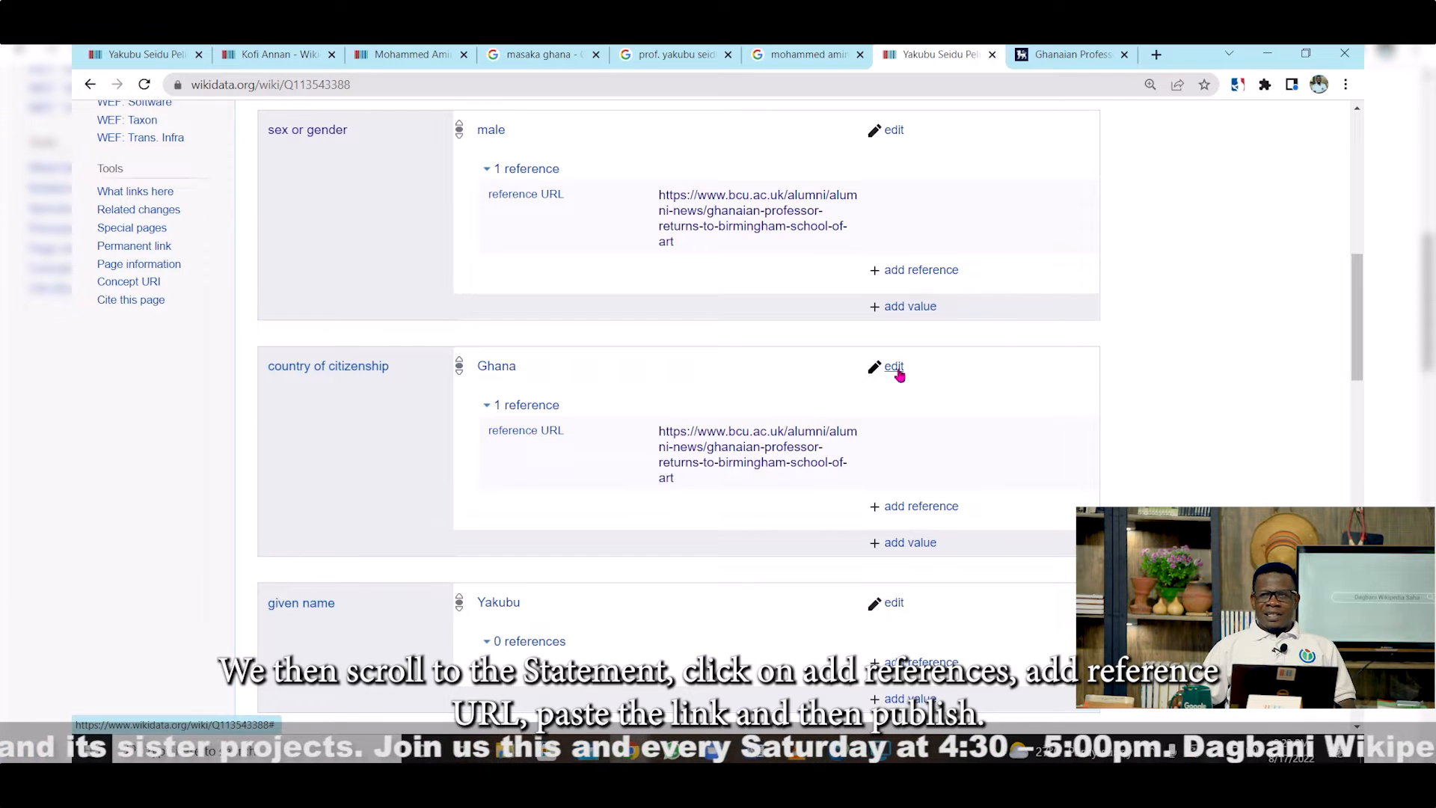
Check the date of death statement on Wikidata, then return to the Google results and look for a source supporting it
scroll(877, 403, down, 1)
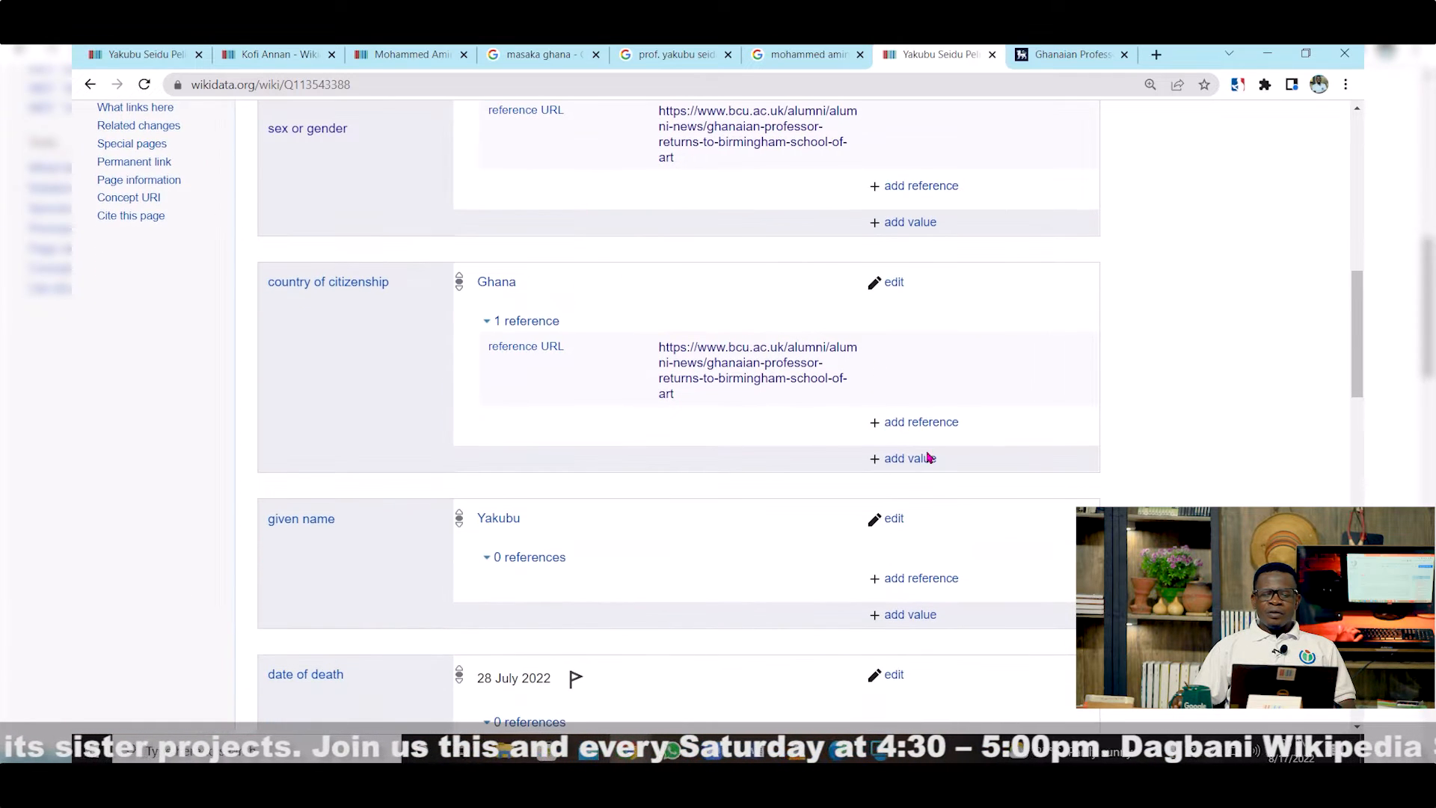
scroll(930, 419, down, 1)
scroll(935, 424, down, 2)
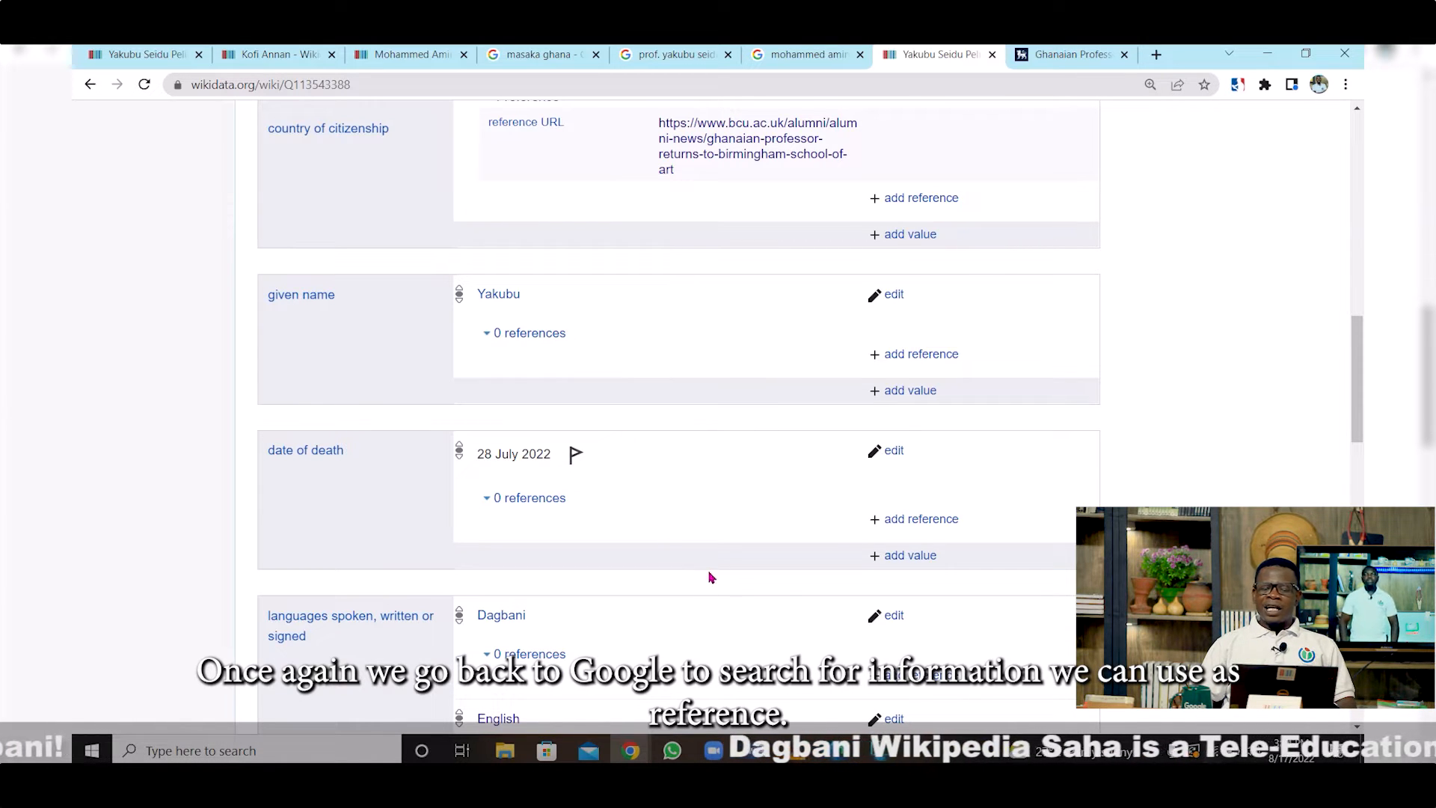
click(1054, 54)
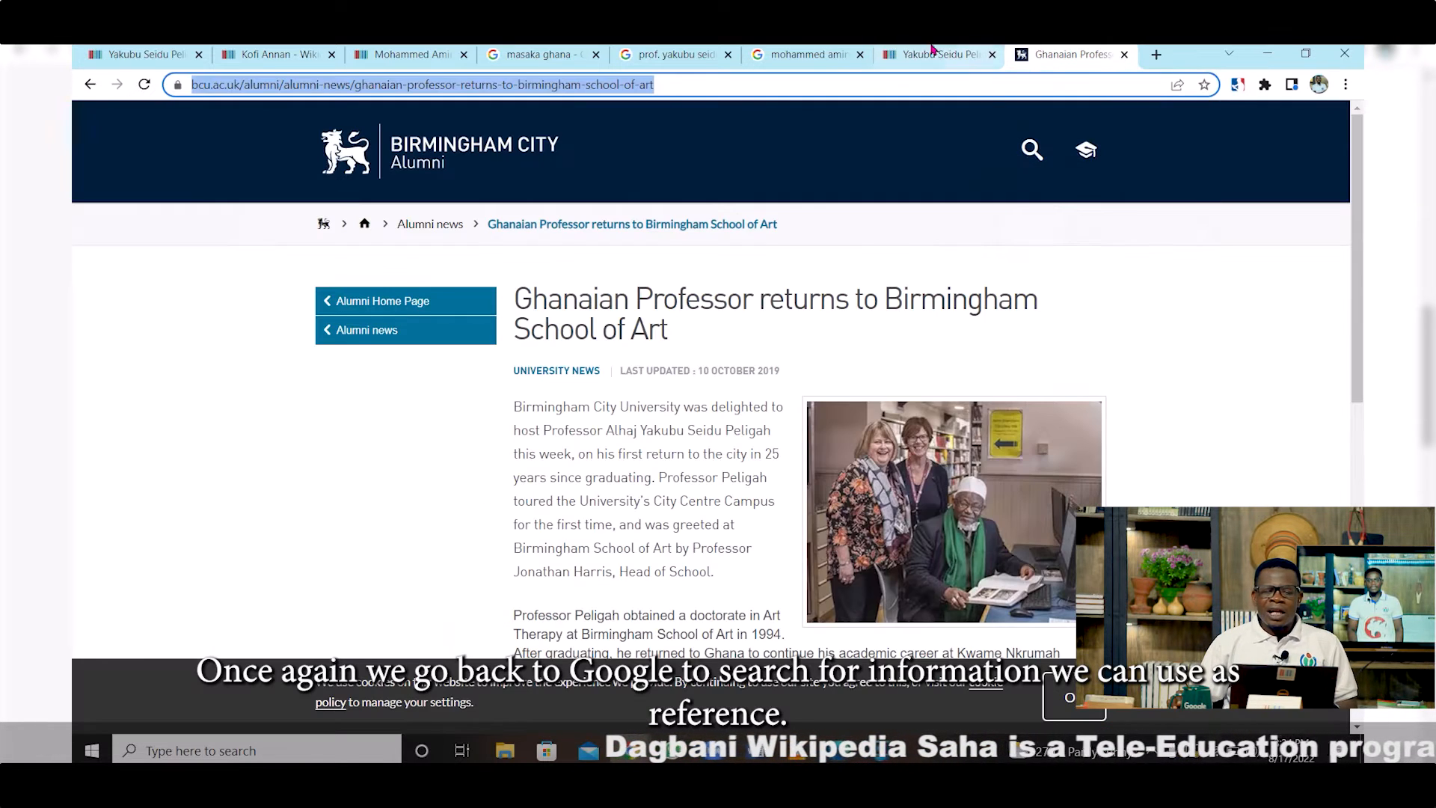
click(93, 87)
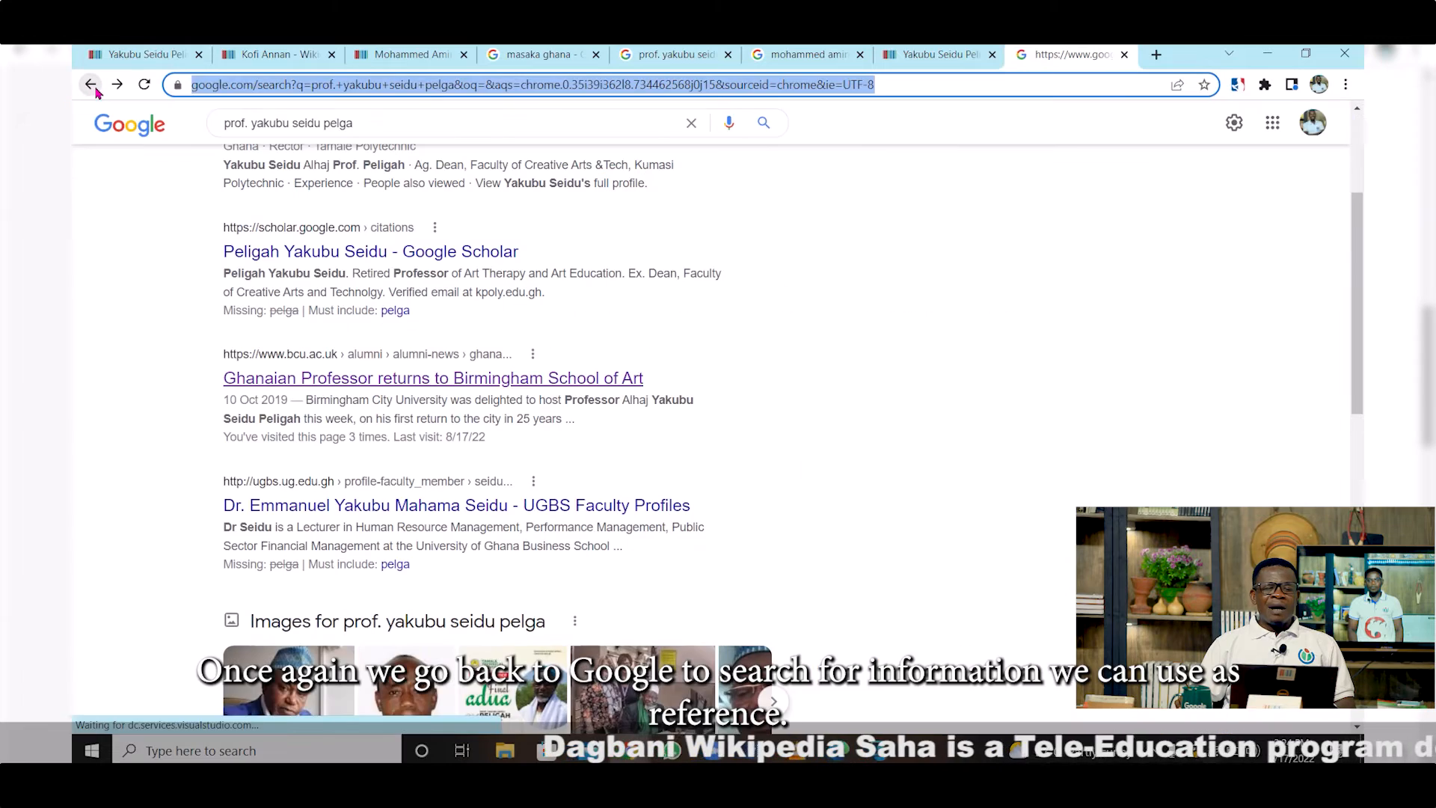
scroll(707, 629, down, 2)
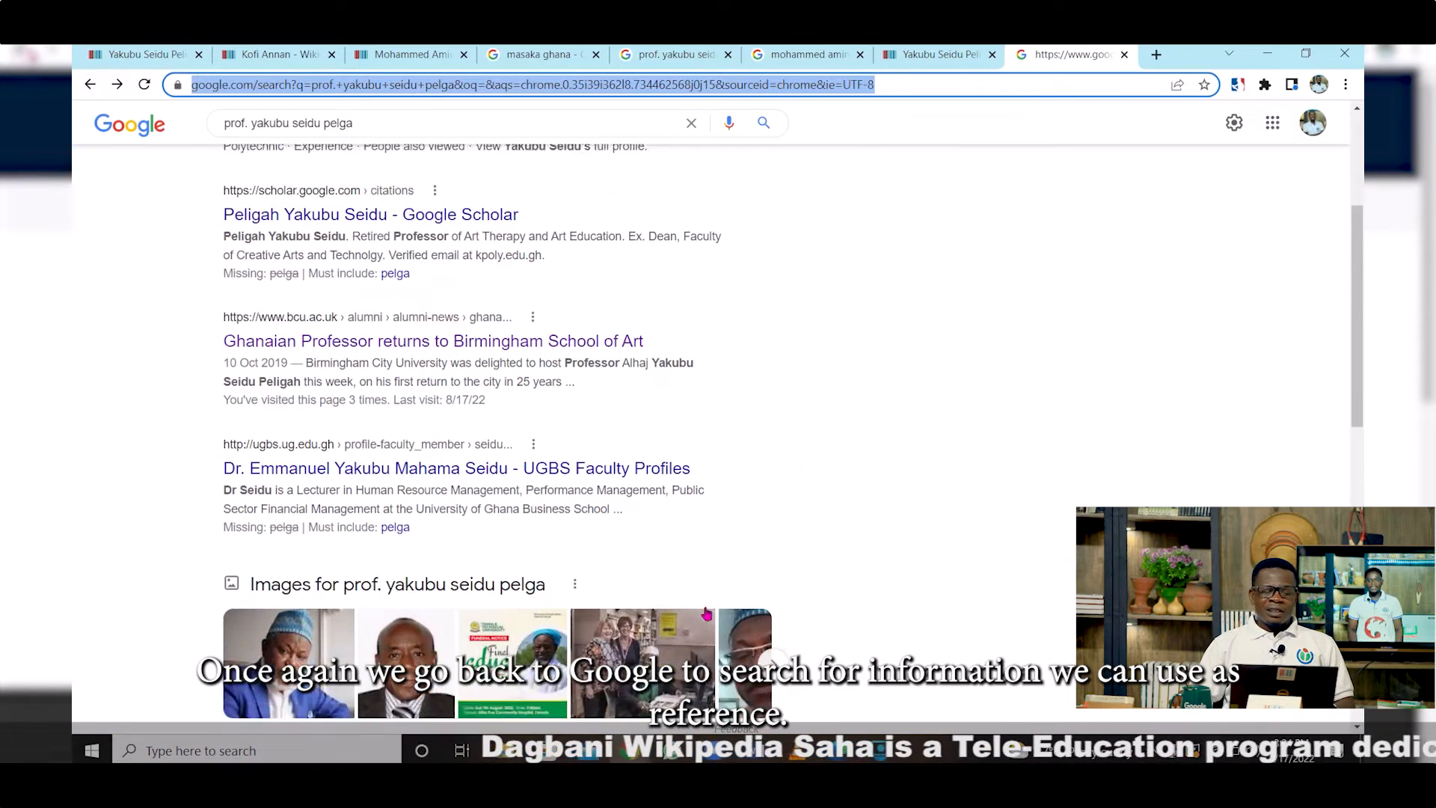
scroll(707, 594, down, 4)
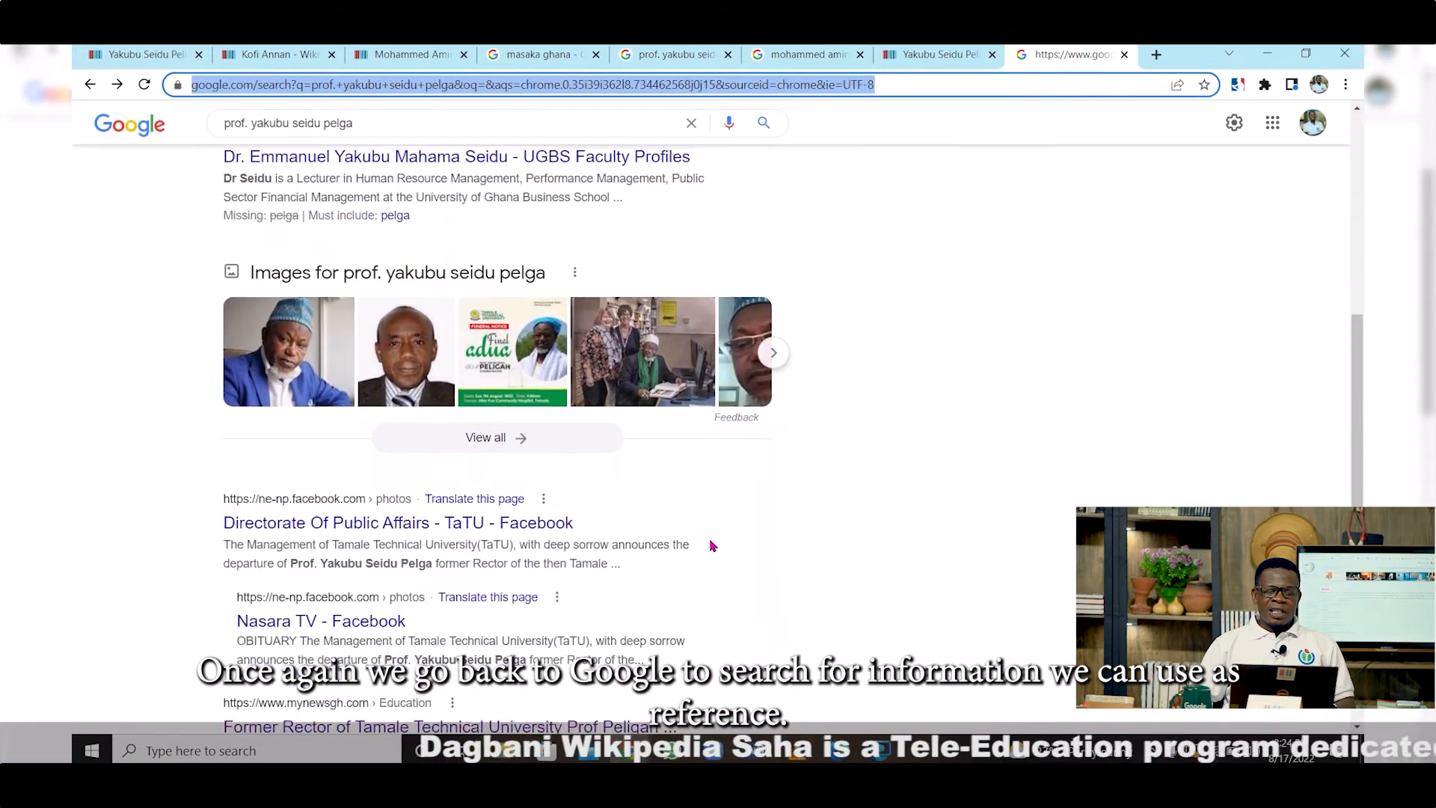
scroll(722, 523, down, 3)
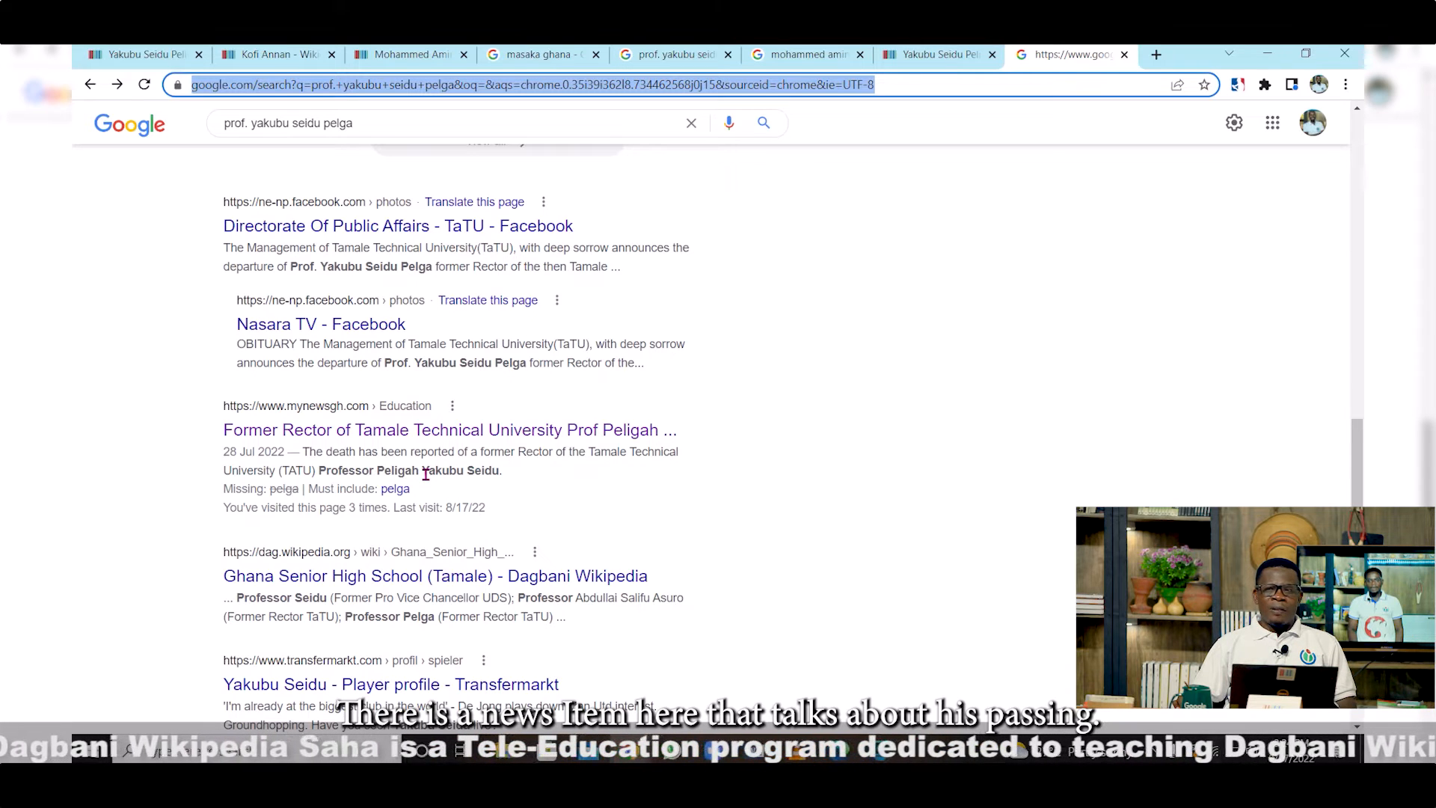
Open the MyNewsGh article on the death of the former Rector of Tamale Technical University and look through it
click(417, 437)
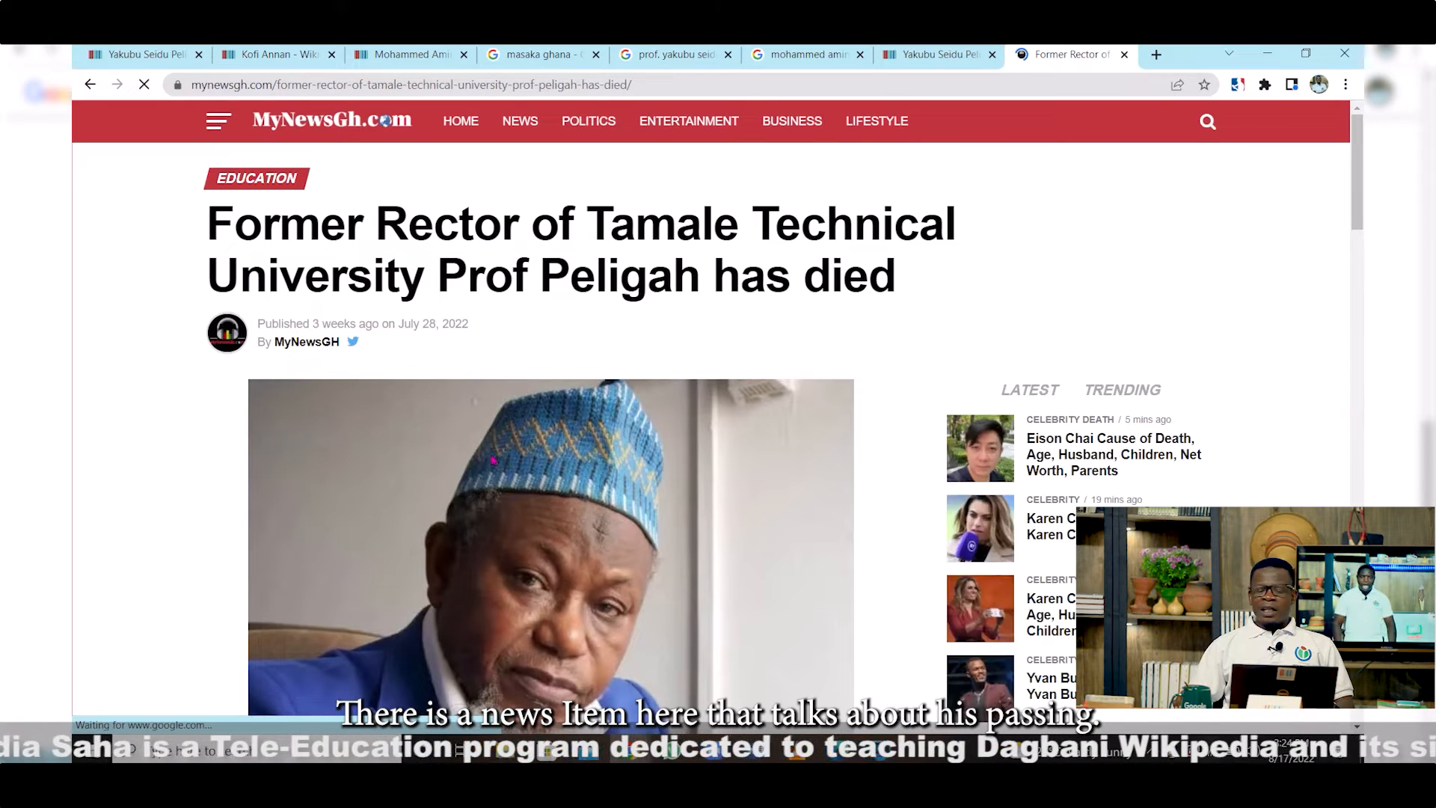
scroll(632, 467, down, 2)
scroll(632, 468, down, 2)
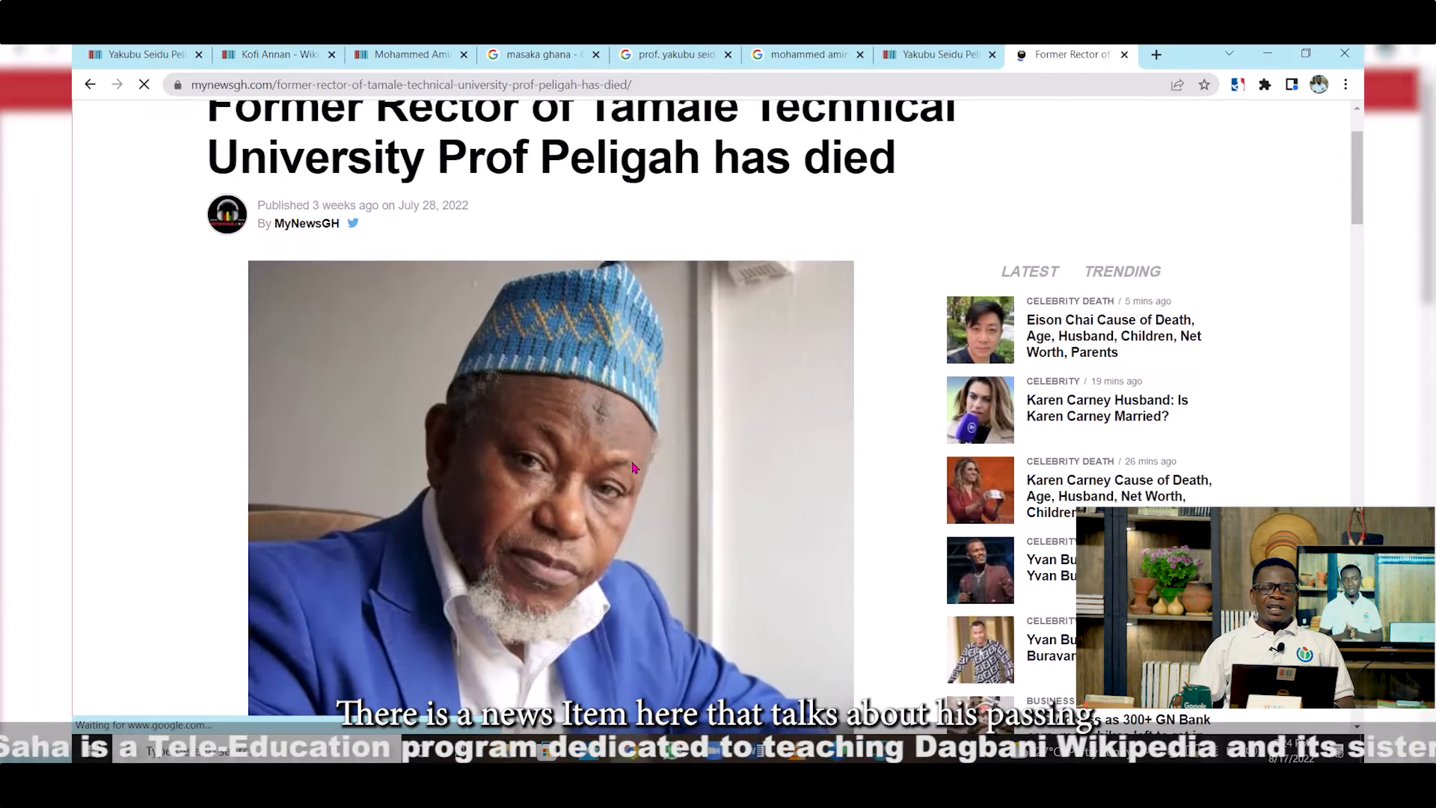
scroll(667, 483, down, 1)
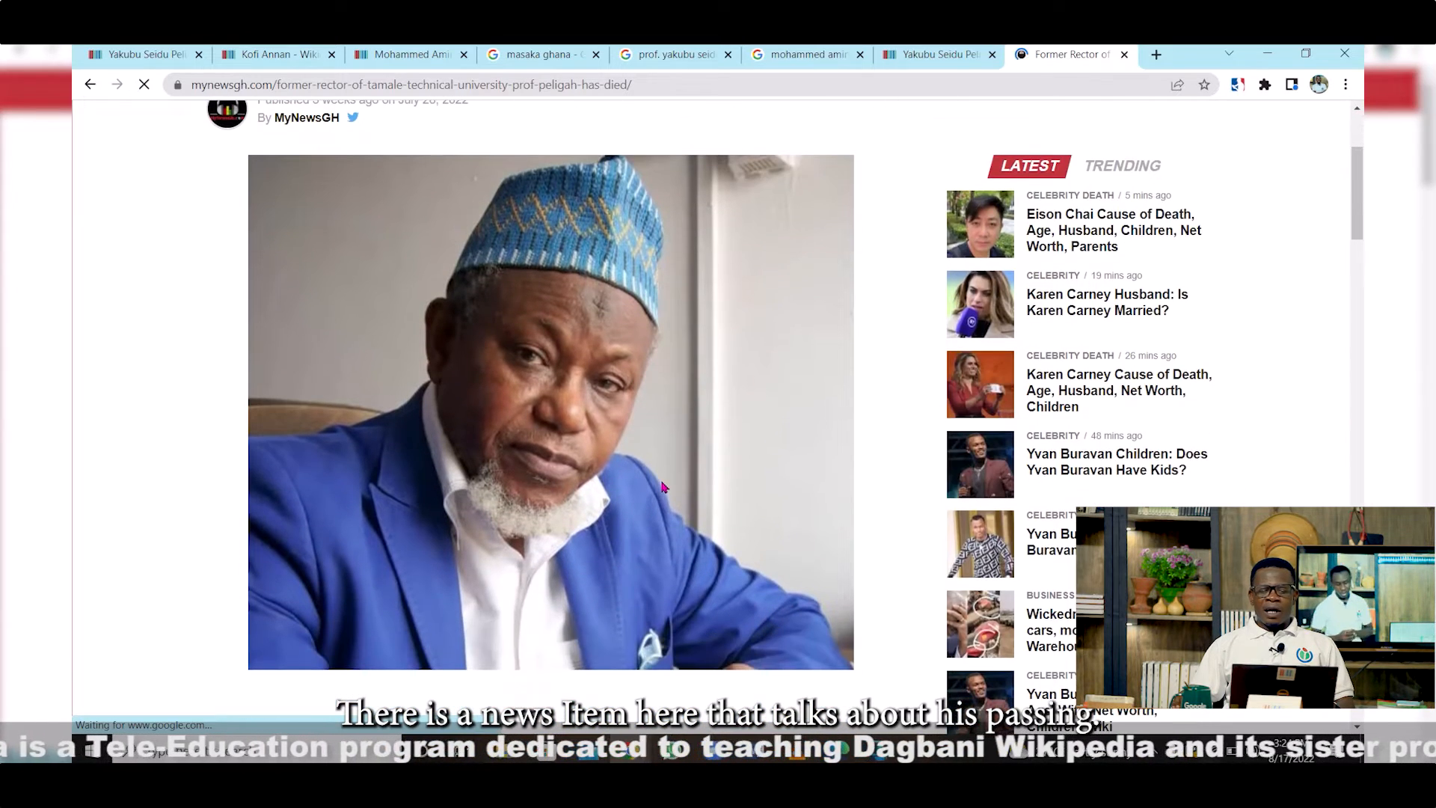
scroll(650, 473, up, 8)
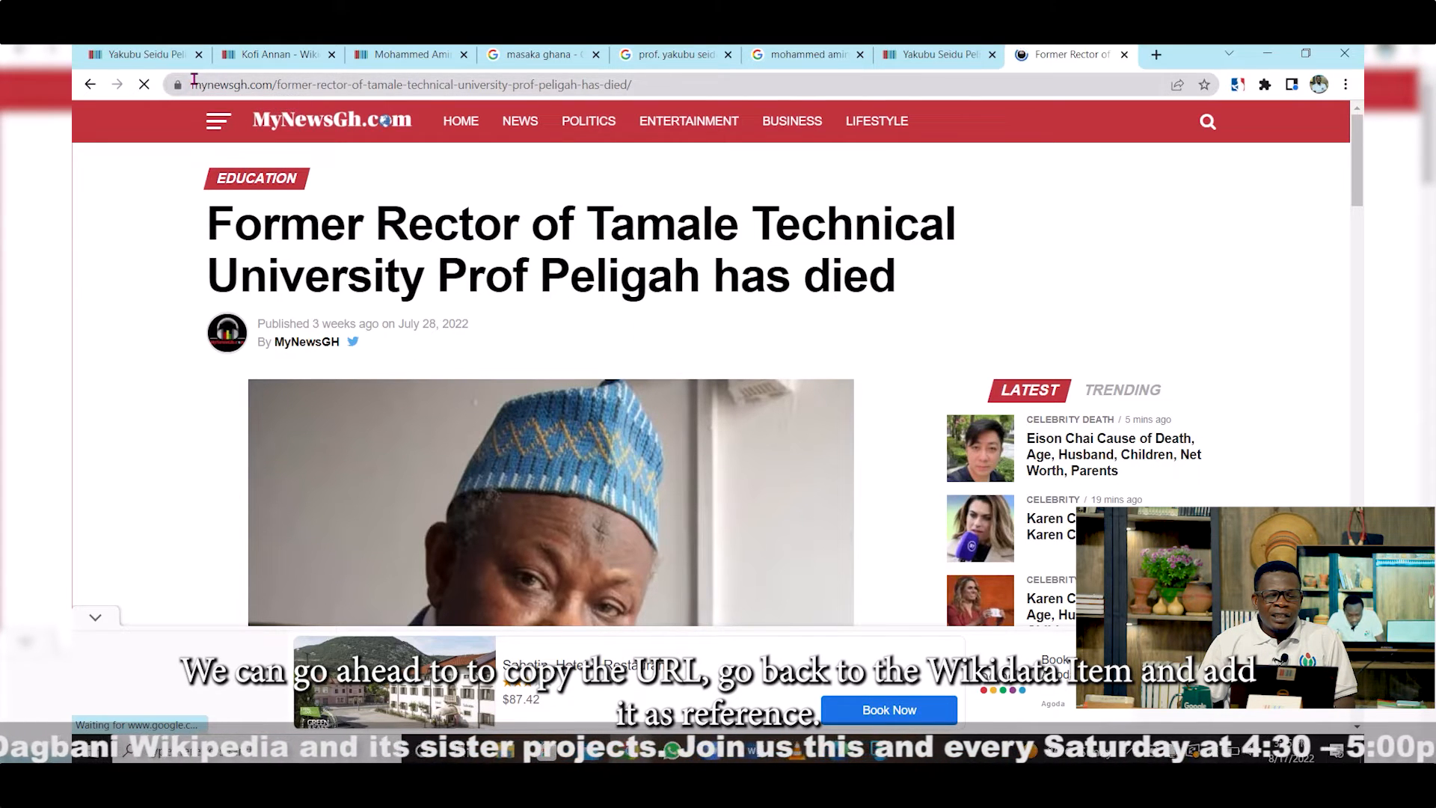
drag(194, 82, 637, 109)
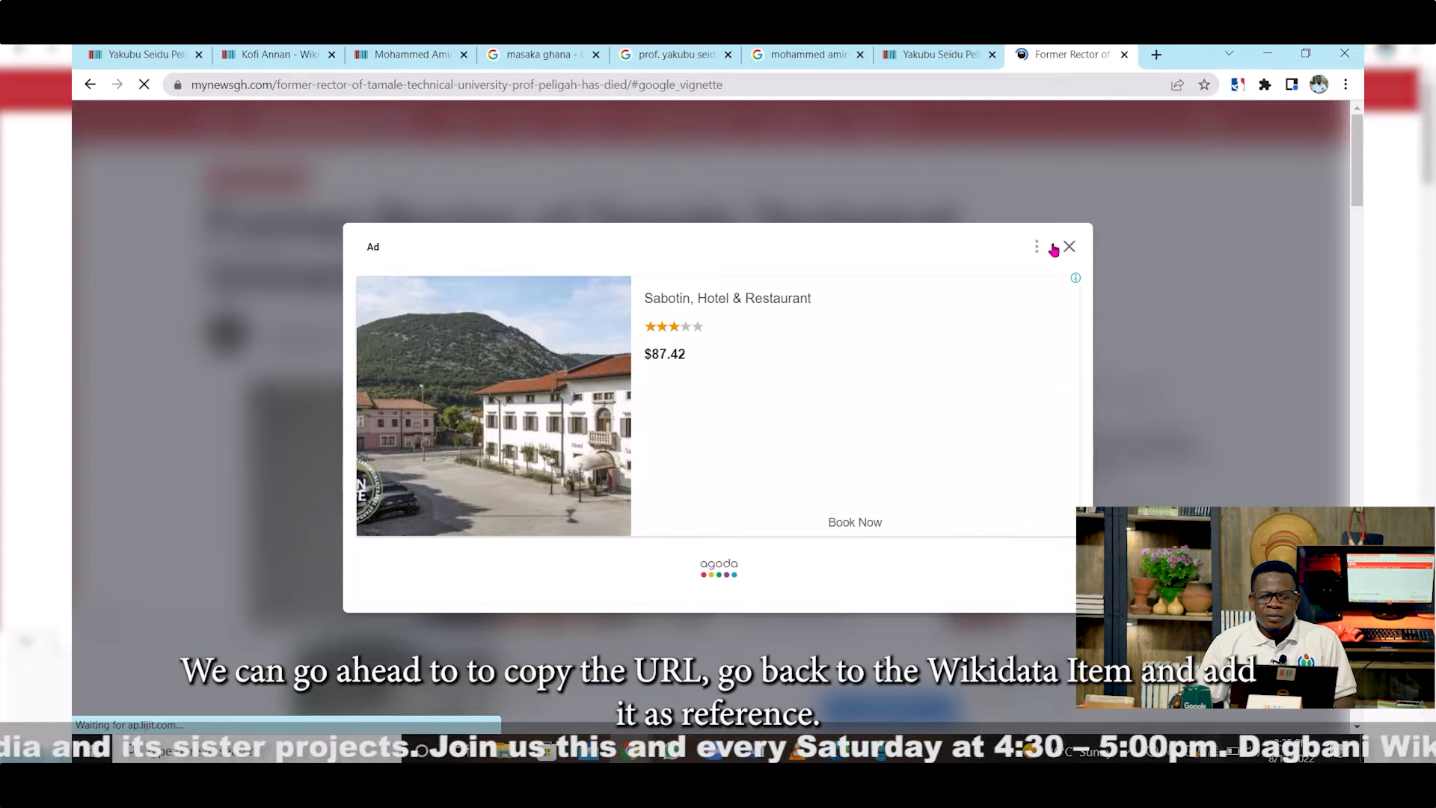
double_click(1070, 247)
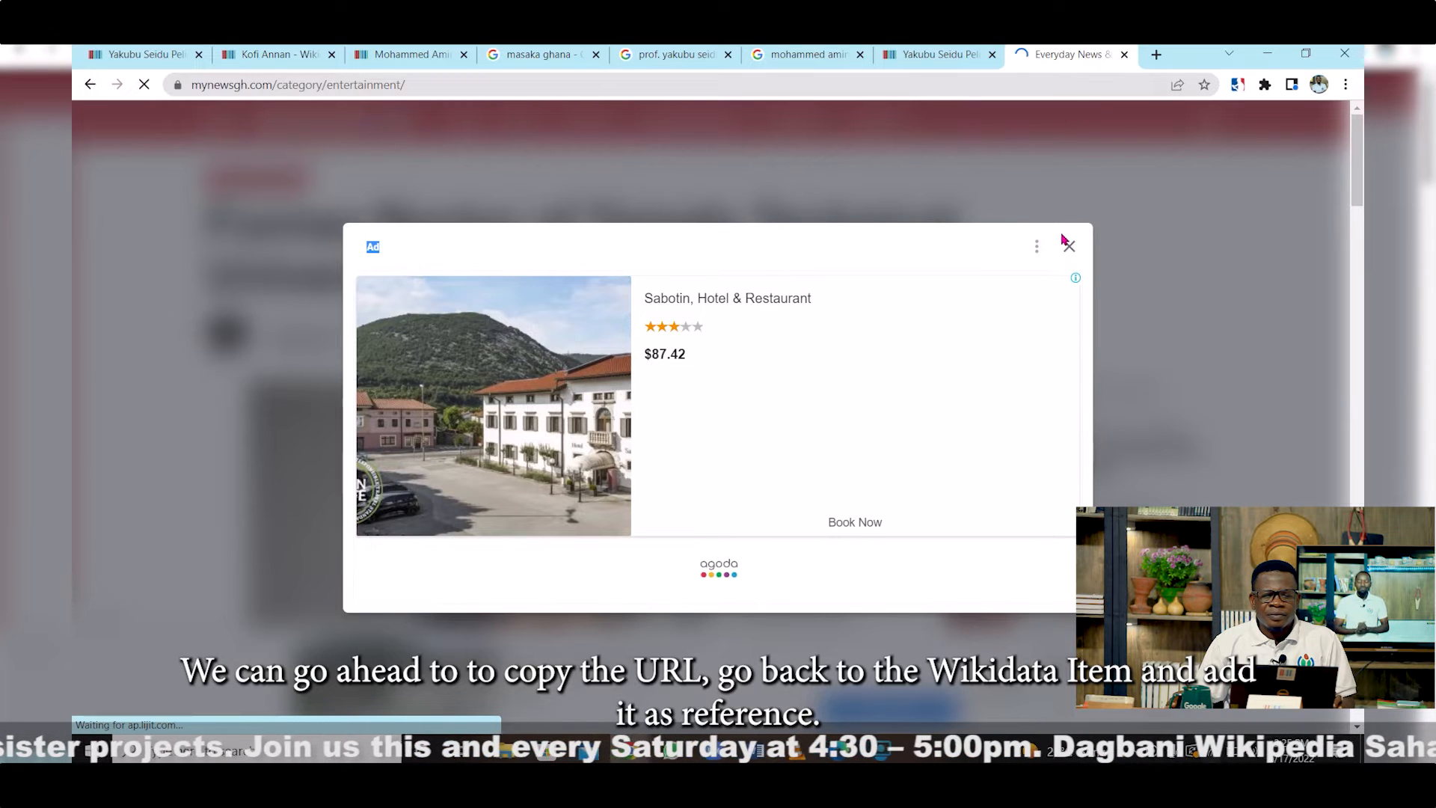
click(1065, 241)
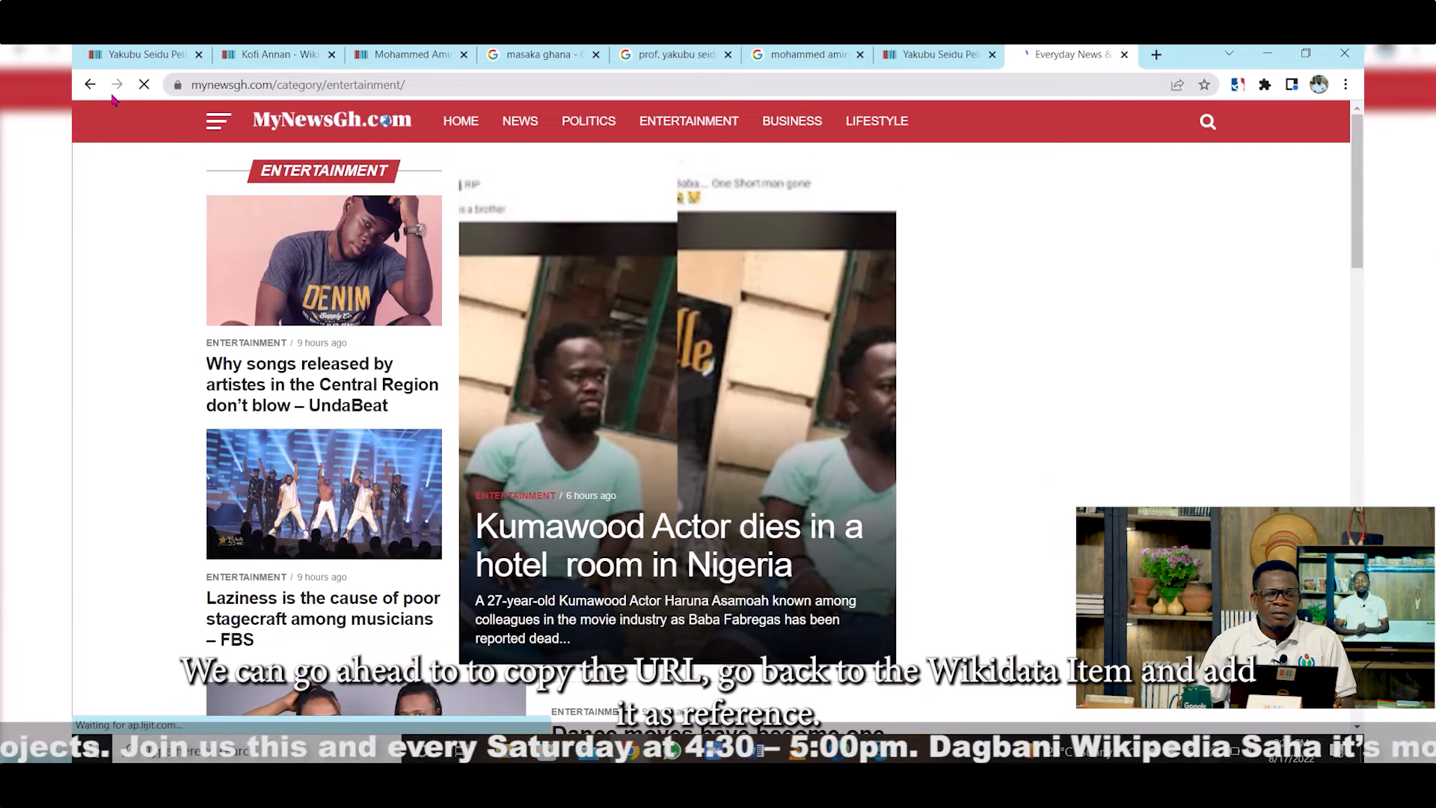
click(90, 86)
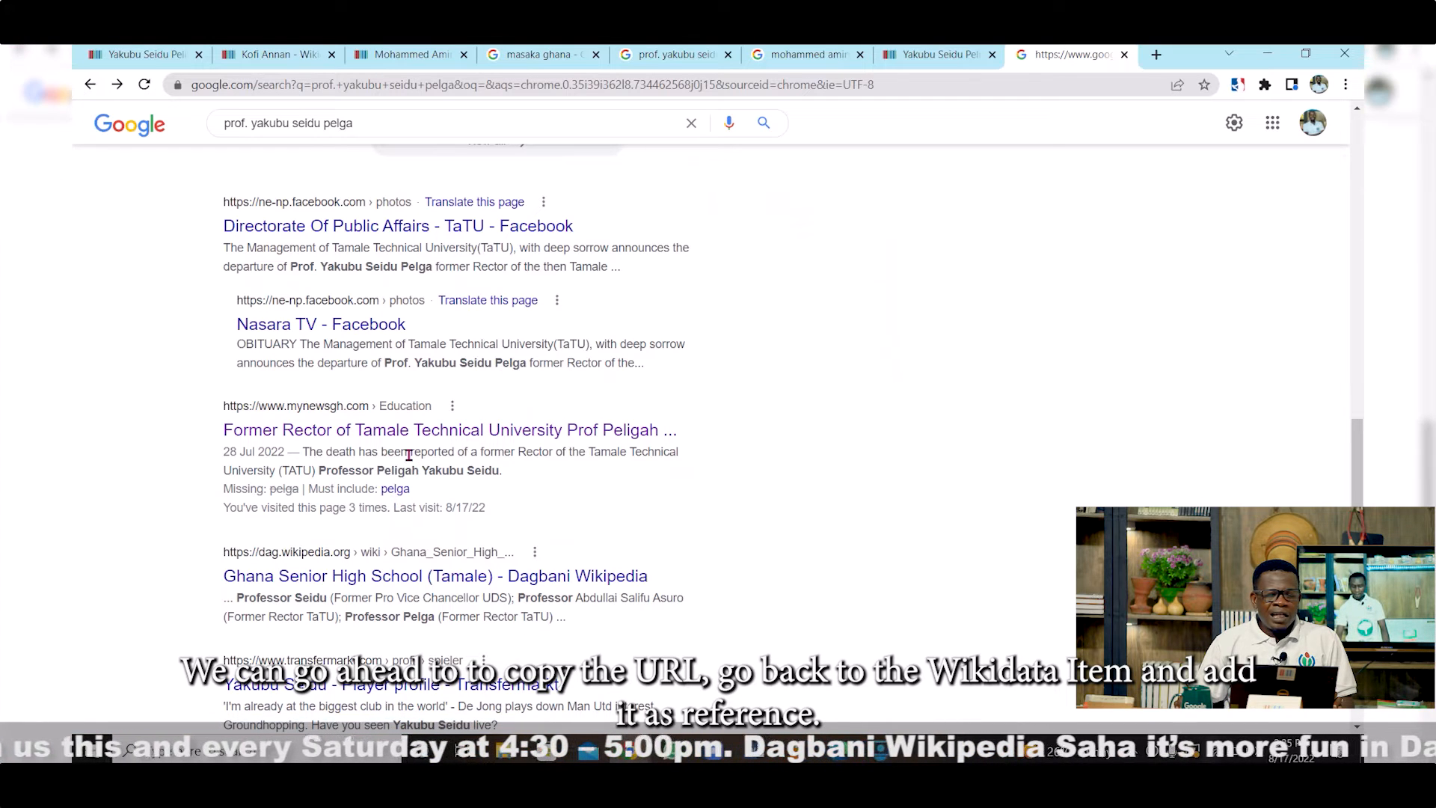
Open the MyNewsGh article on the former Tamale Technical University Rector's death from the Google results and copy its full web address
click(425, 431)
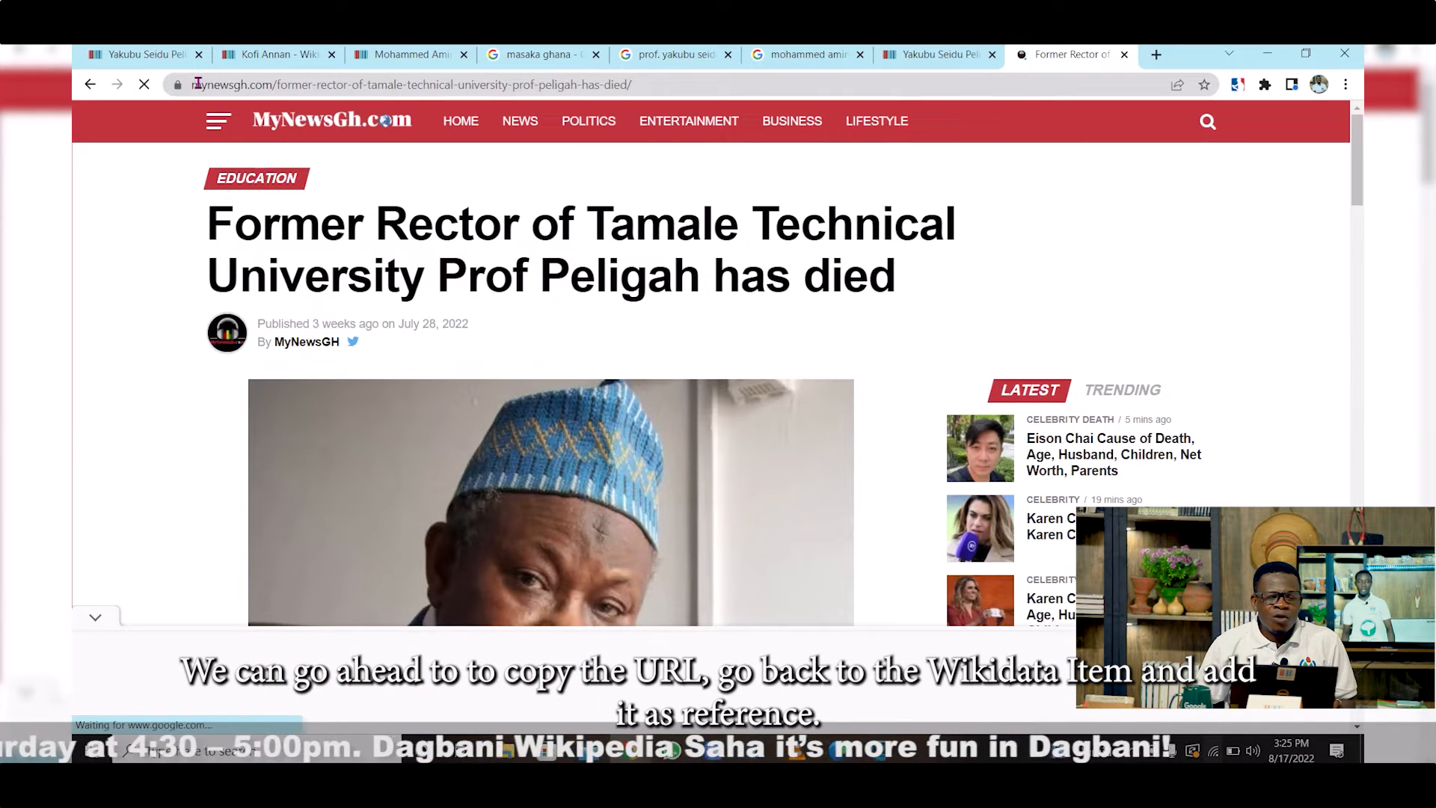
click(207, 82)
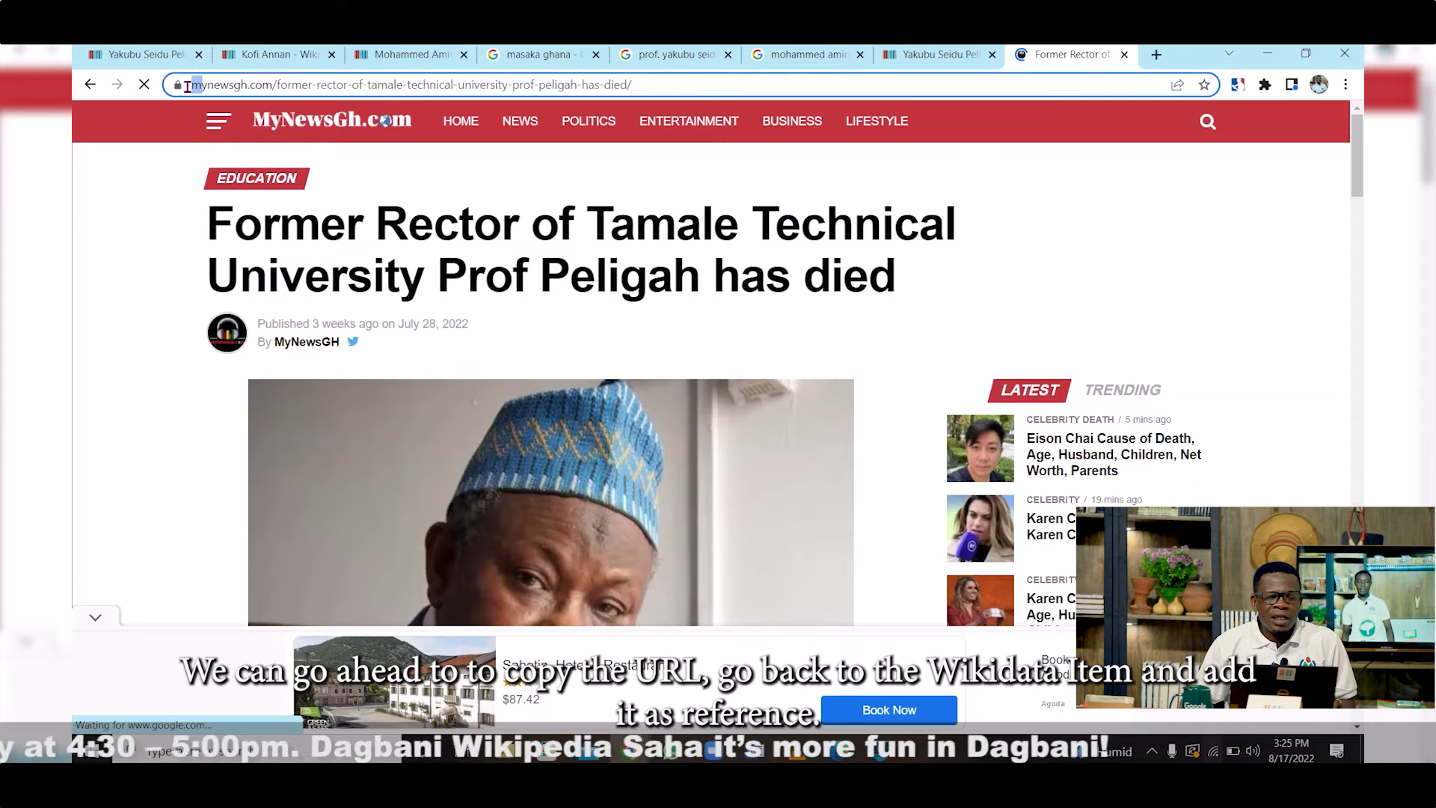
click(186, 87)
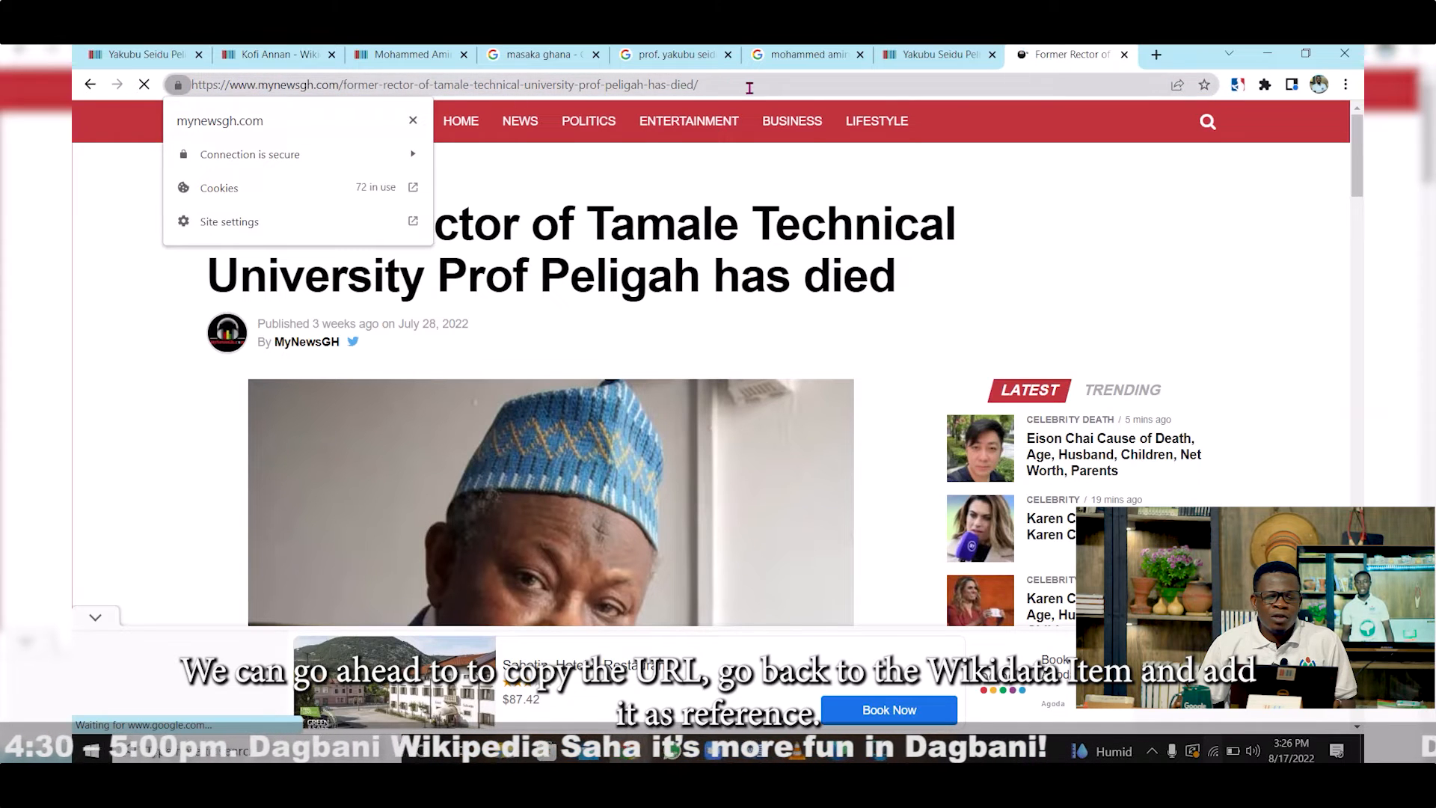
click(704, 86)
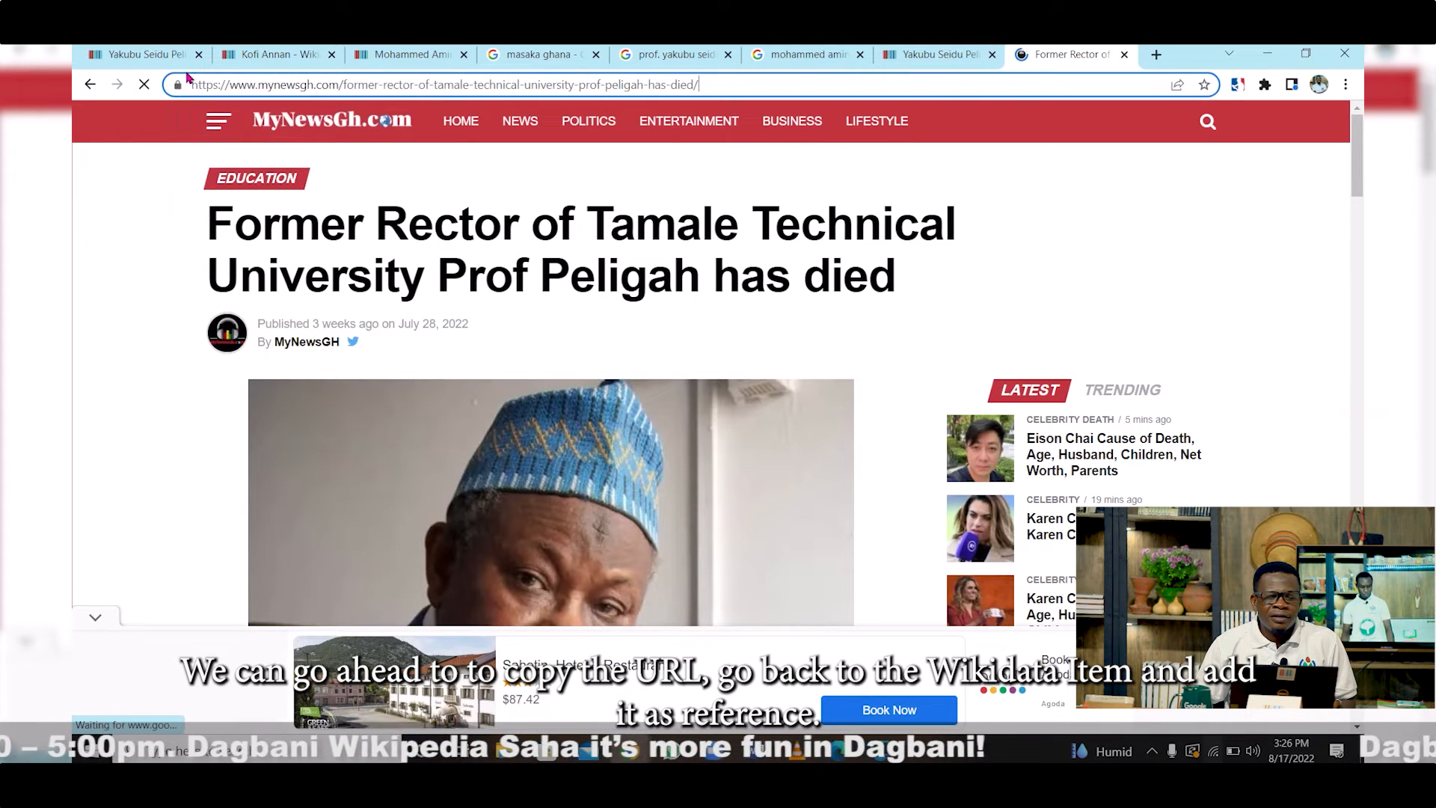
drag(193, 84, 708, 84)
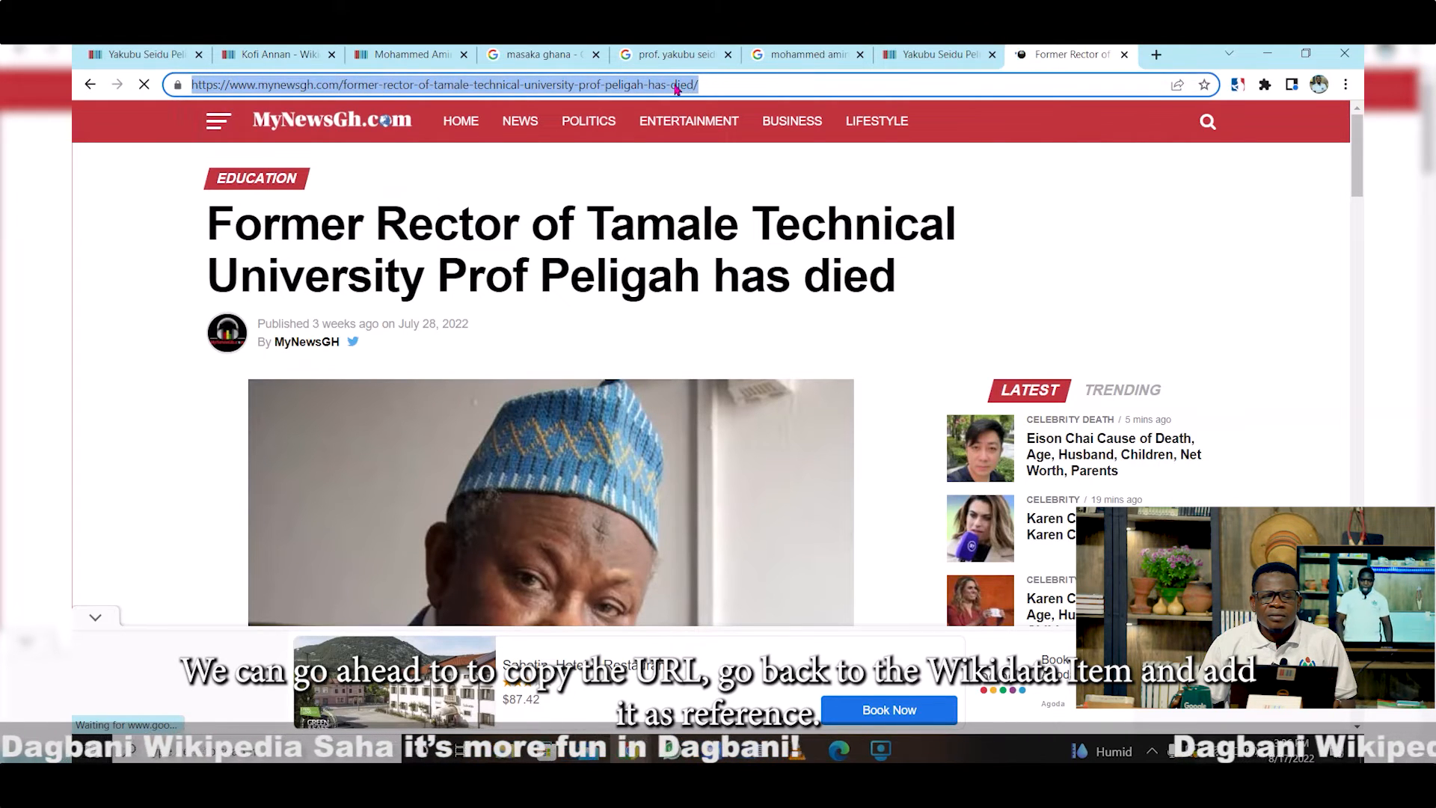
right_click(640, 88)
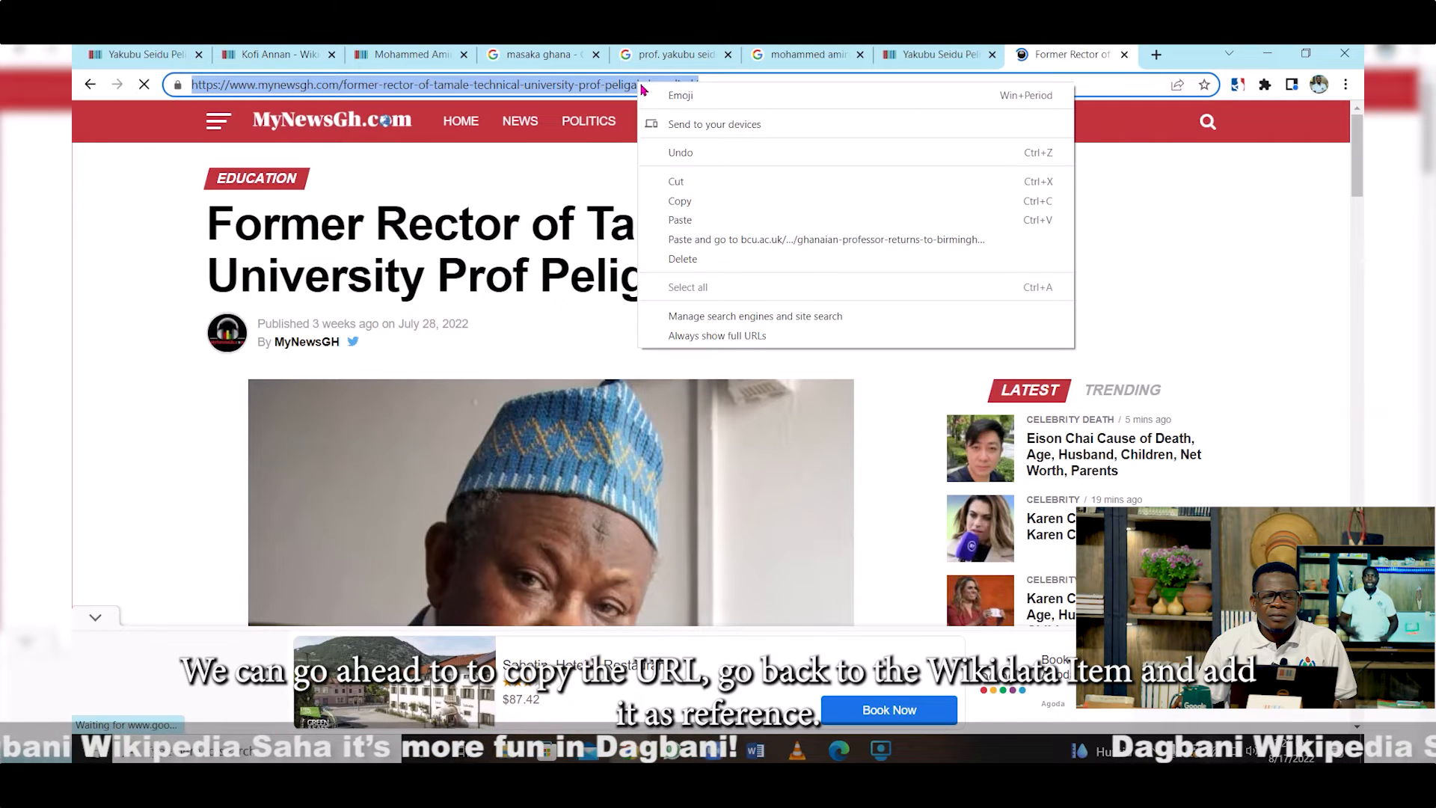
click(685, 200)
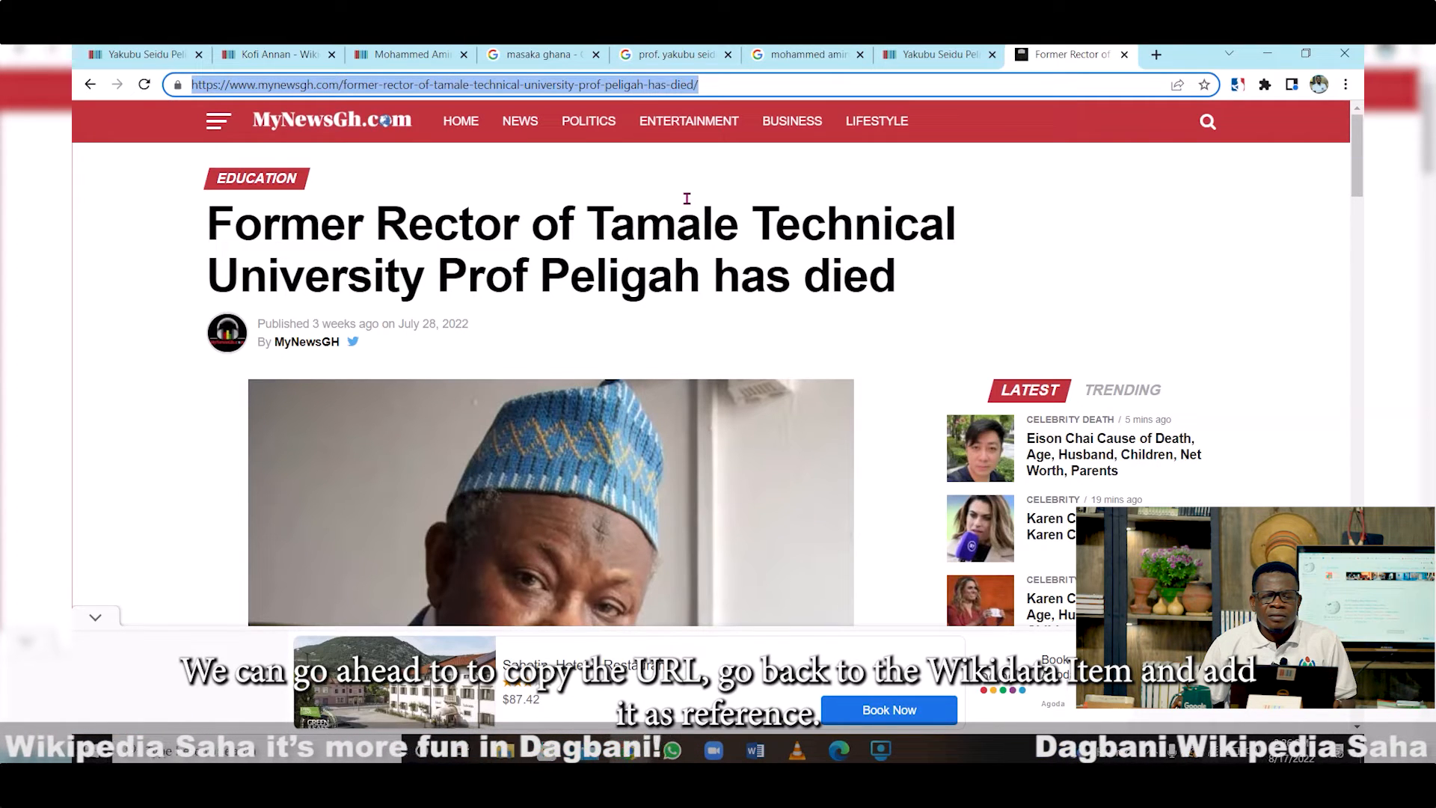
Add the copied MyNewsGh article link as a reference URL to the "date of death" statement on Wikidata and publish it
click(966, 59)
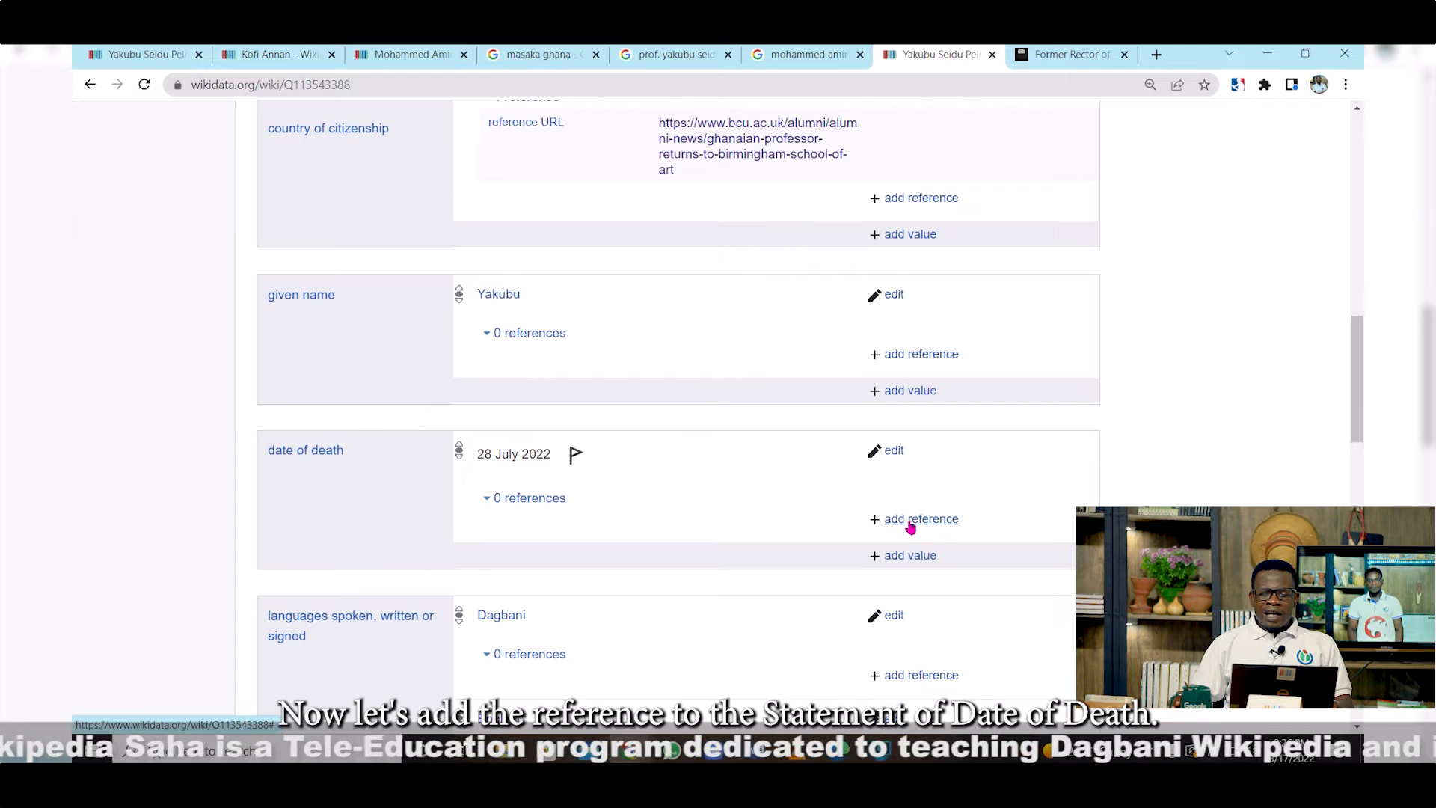
click(911, 525)
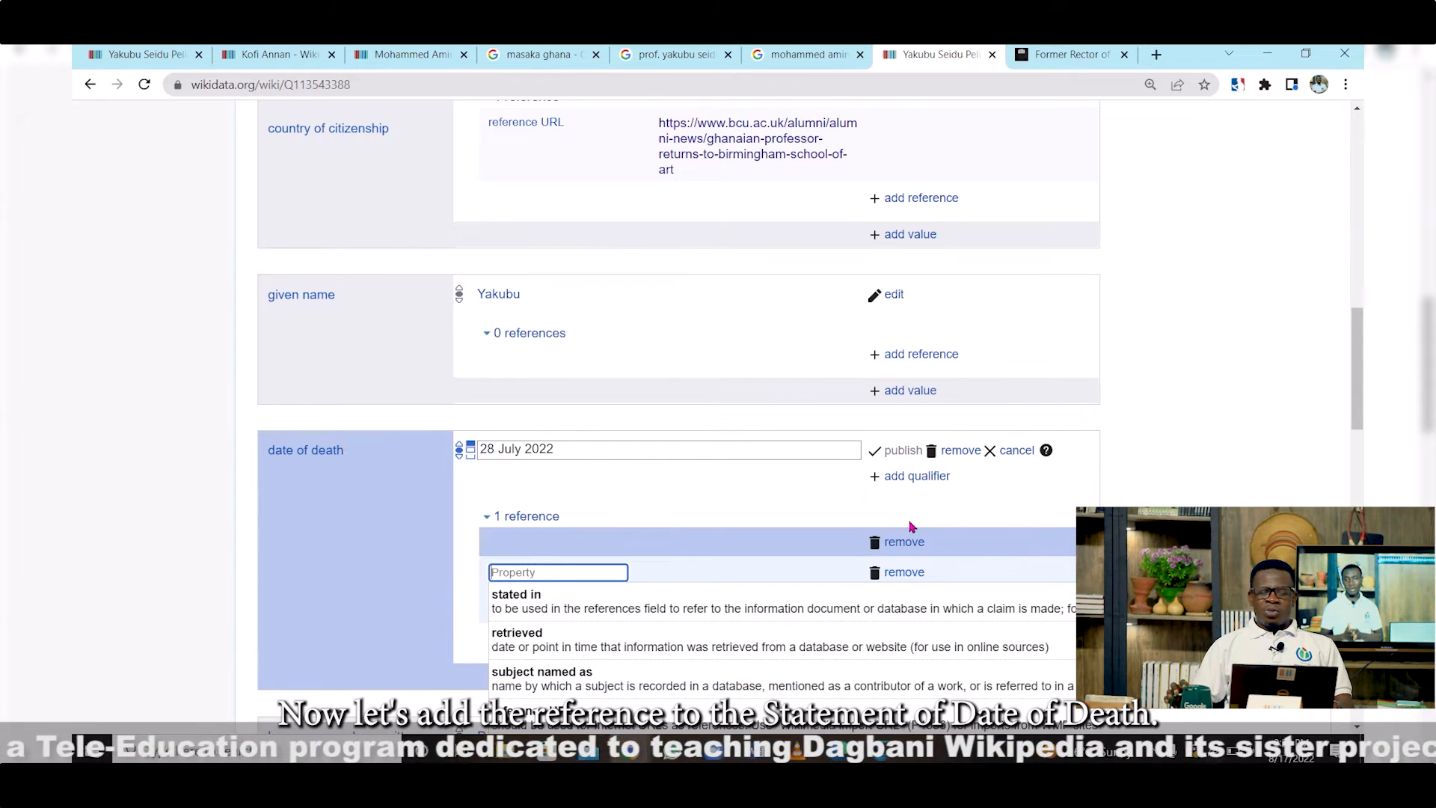
scroll(810, 390, down, 1)
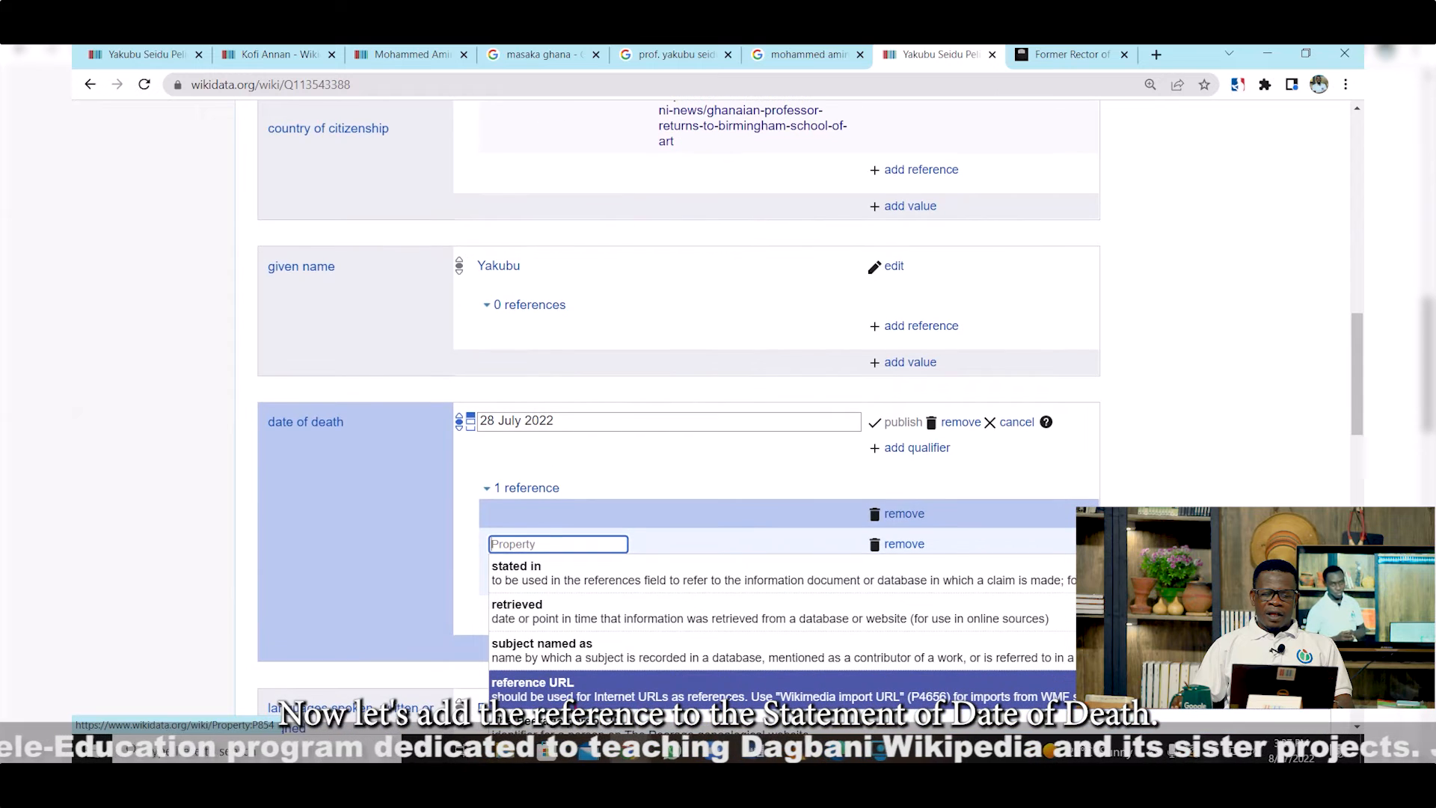
click(591, 701)
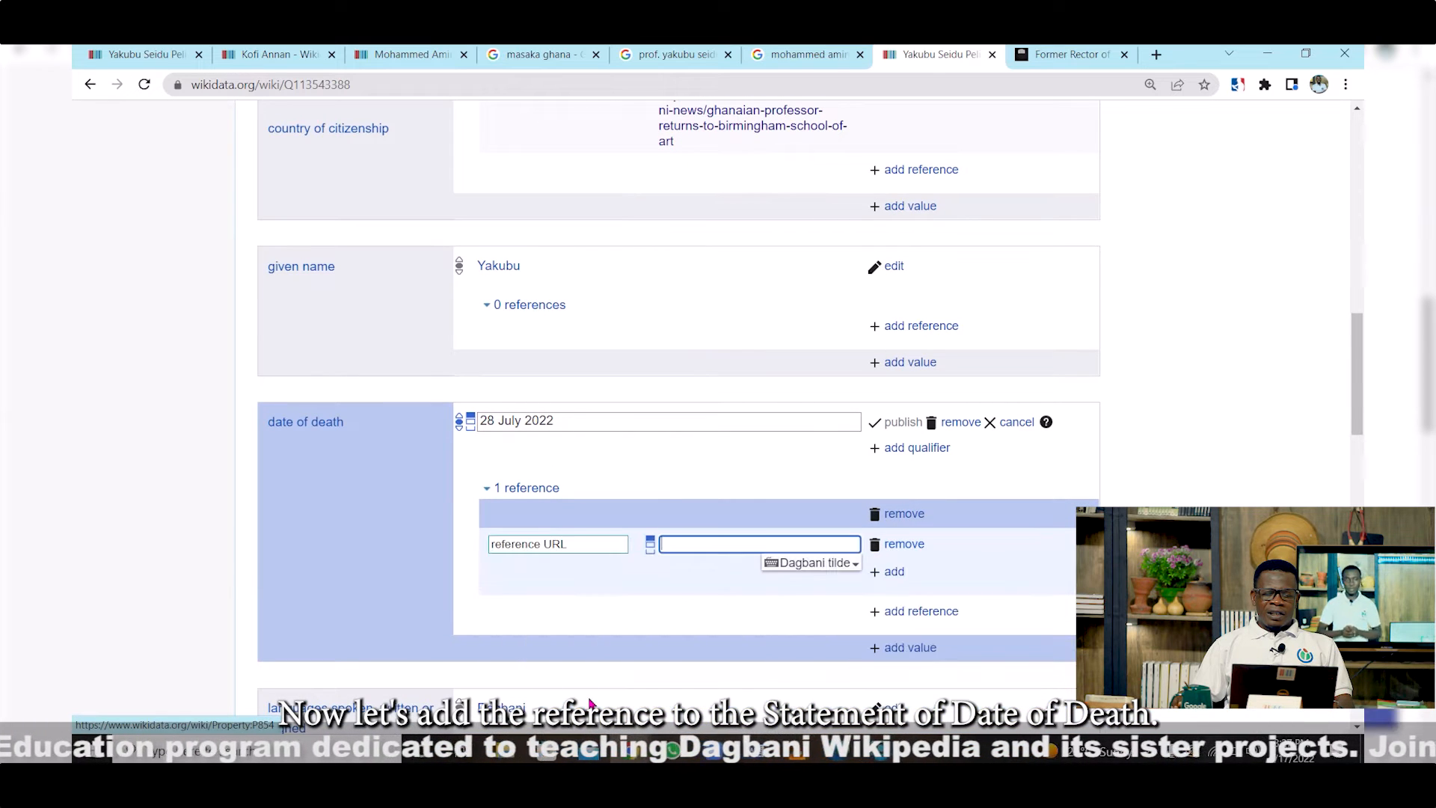
right_click(679, 541)
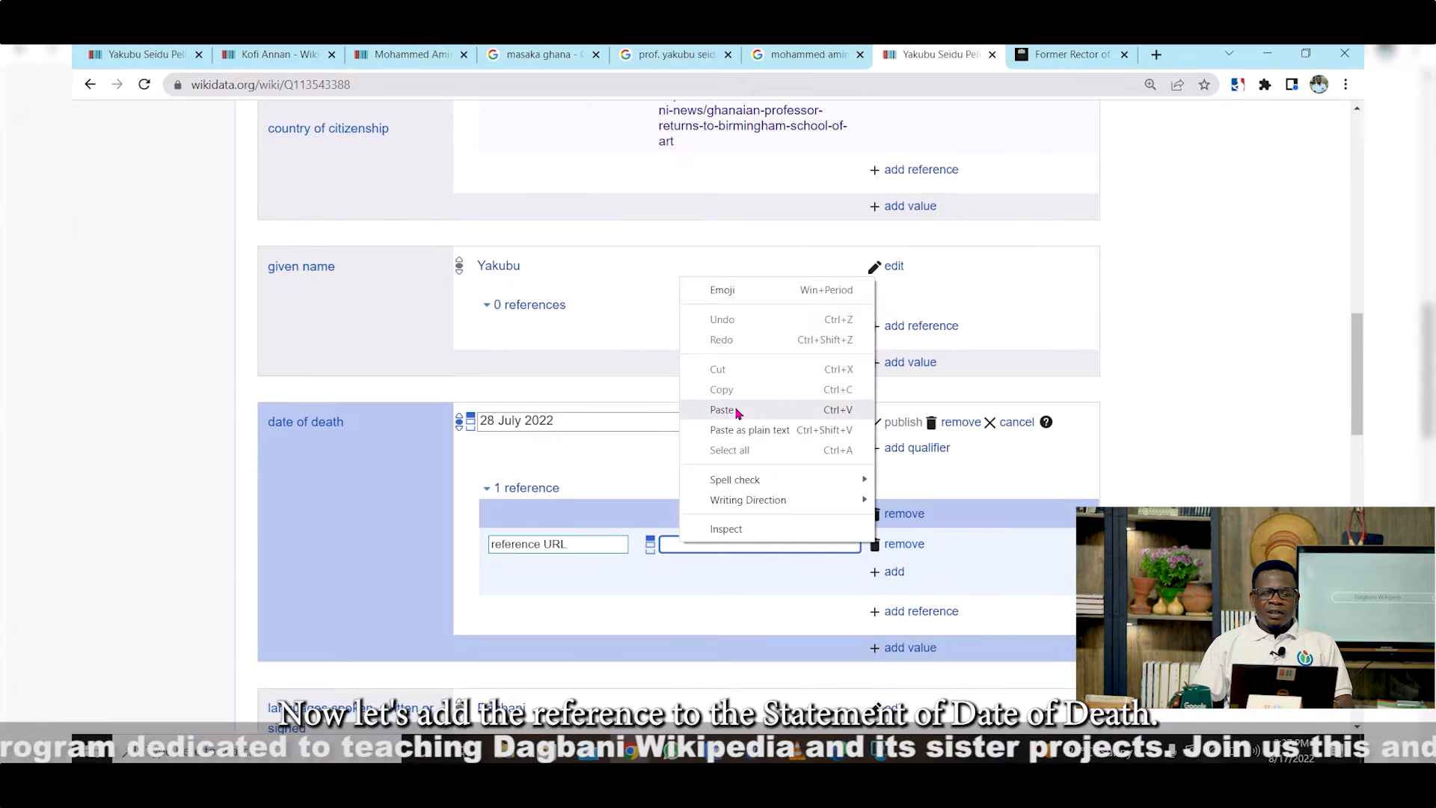
click(734, 409)
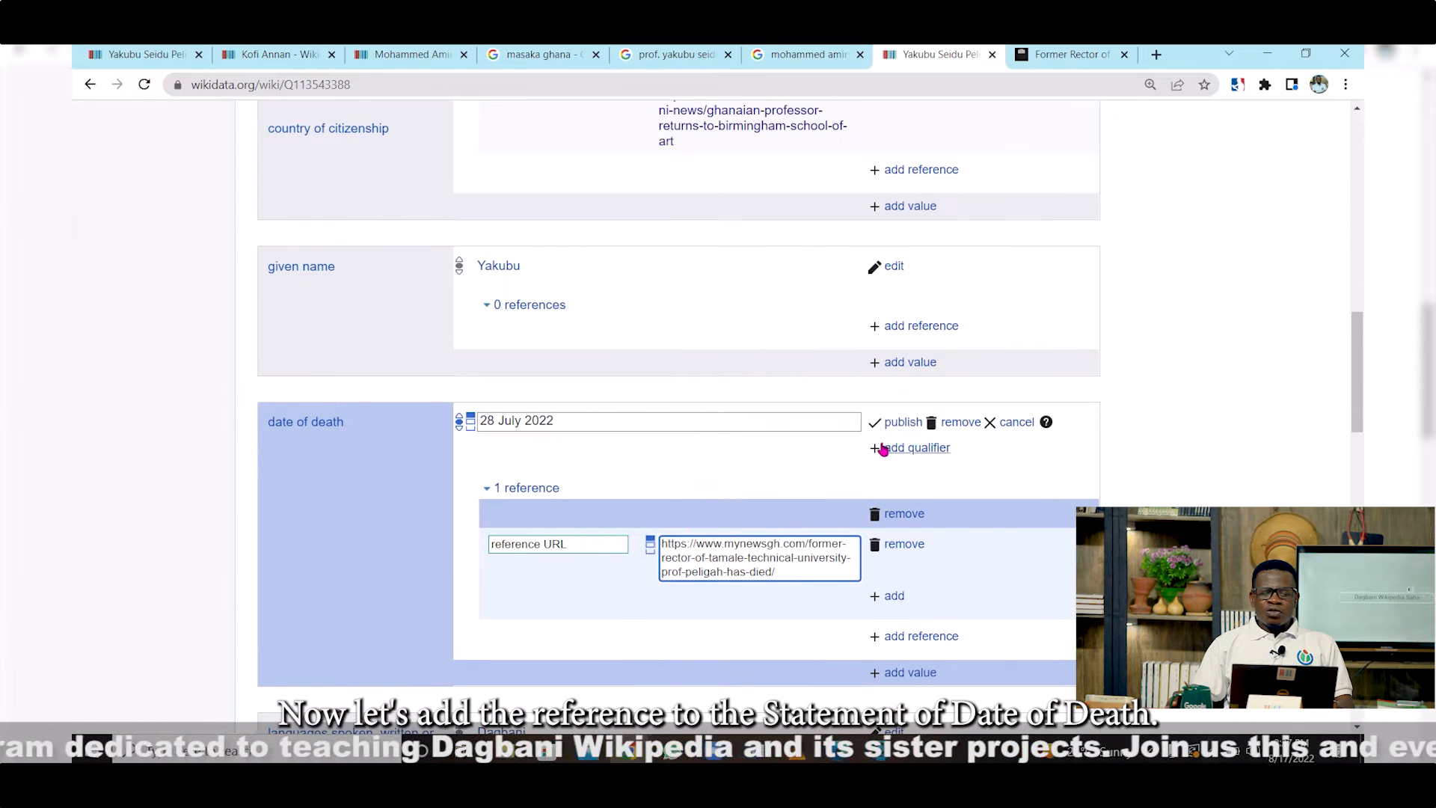
click(897, 423)
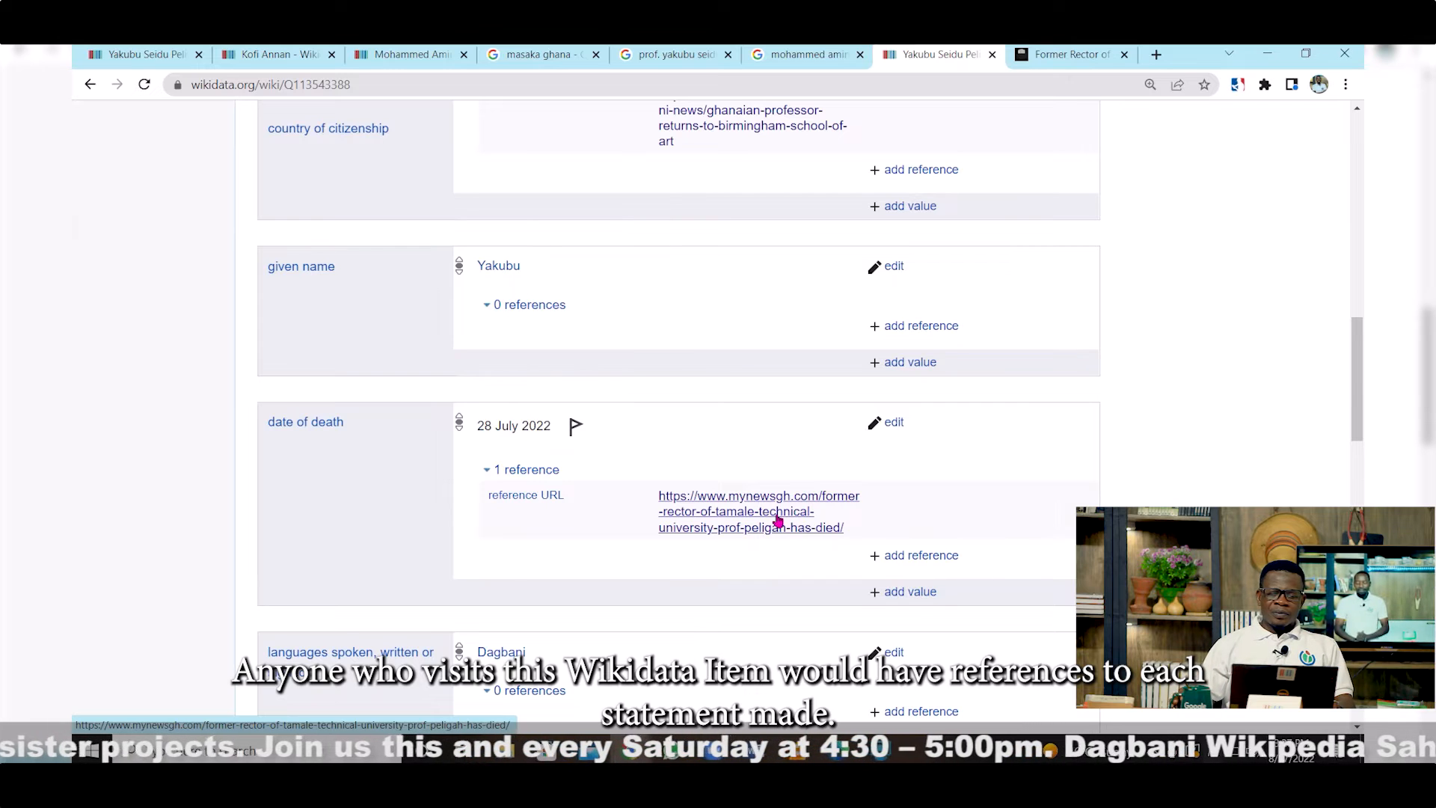
Review the language, occupation, field of work and "educated at" statements of the Wikidata item for missing references
scroll(848, 620, down, 1)
scroll(849, 619, down, 5)
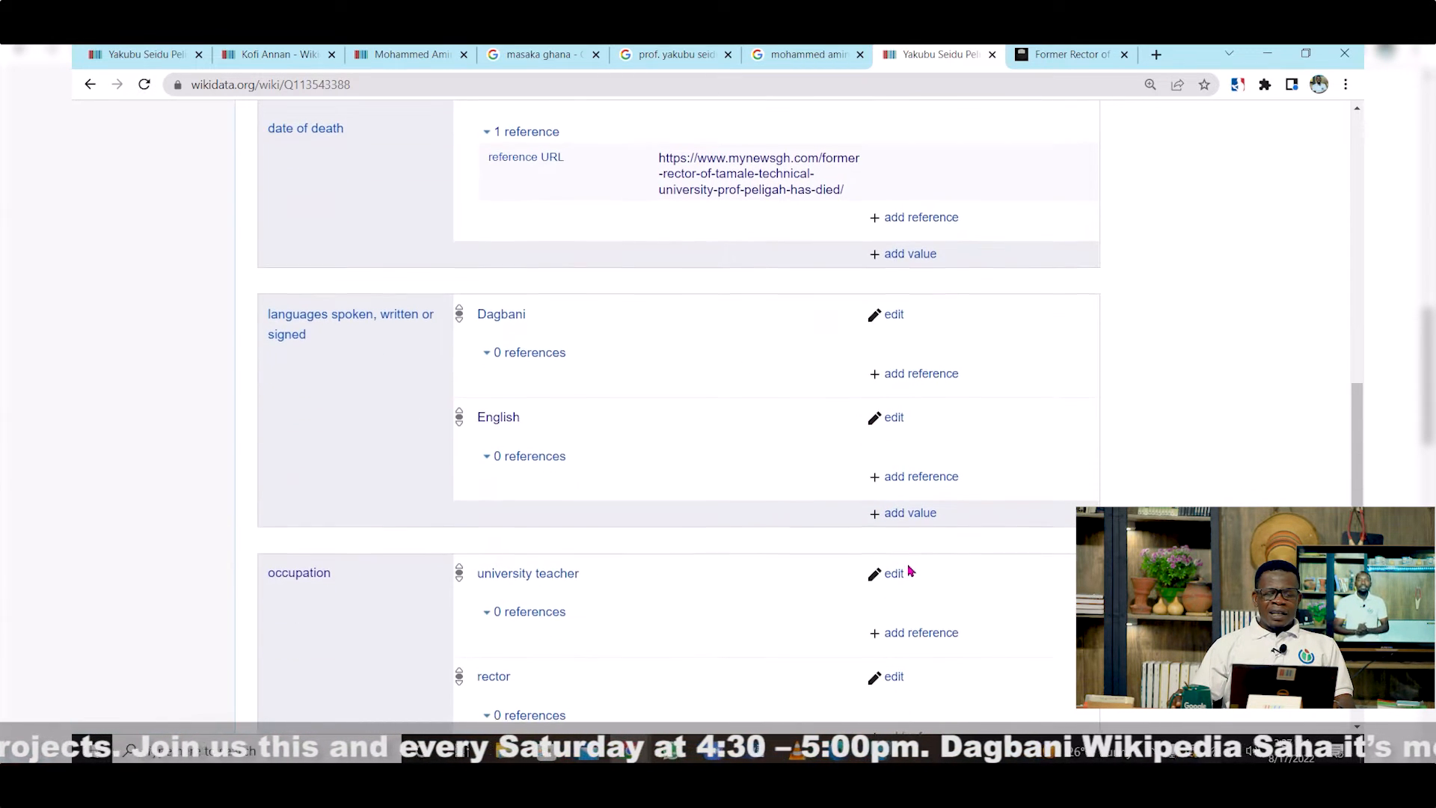
scroll(909, 568, down, 2)
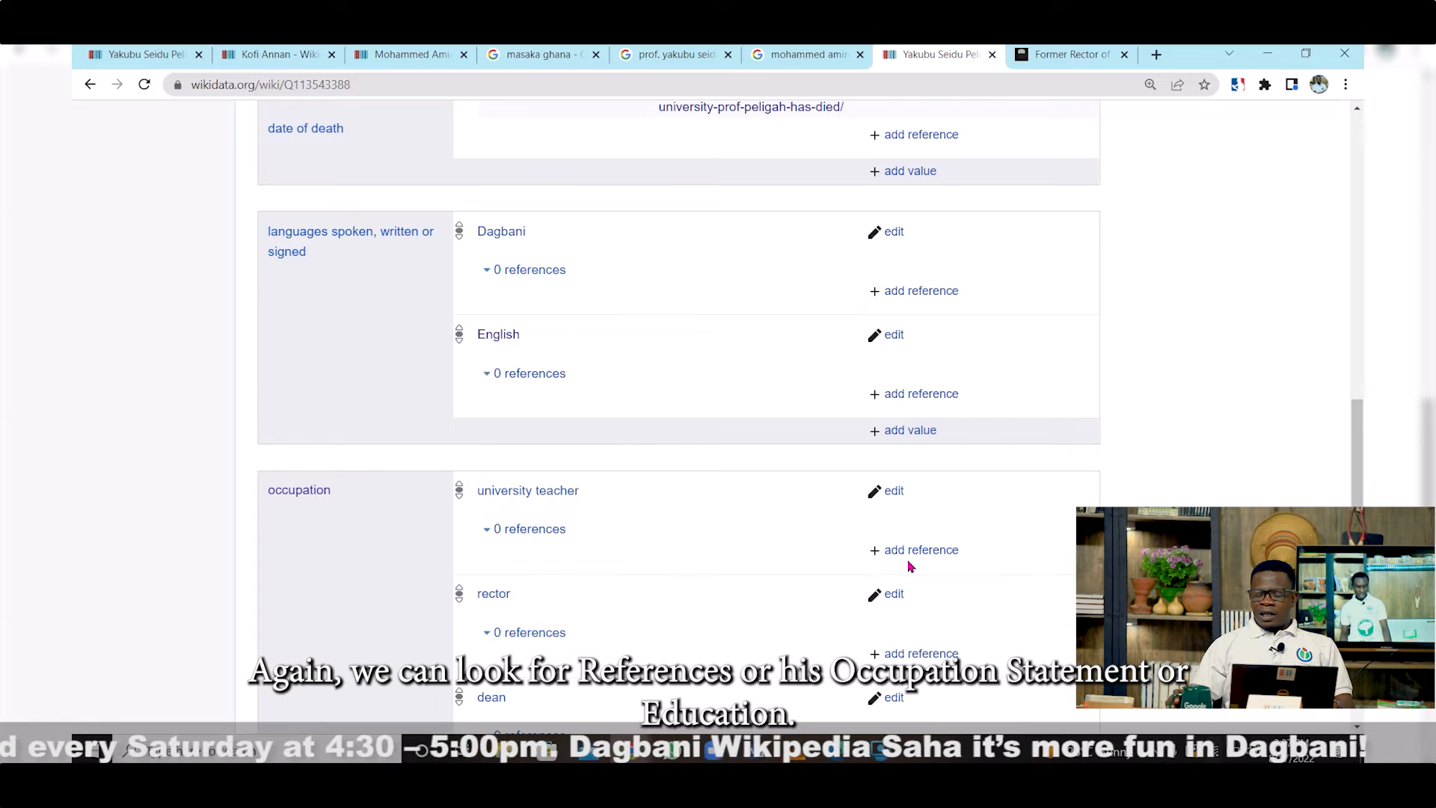
scroll(911, 566, down, 4)
scroll(906, 568, down, 3)
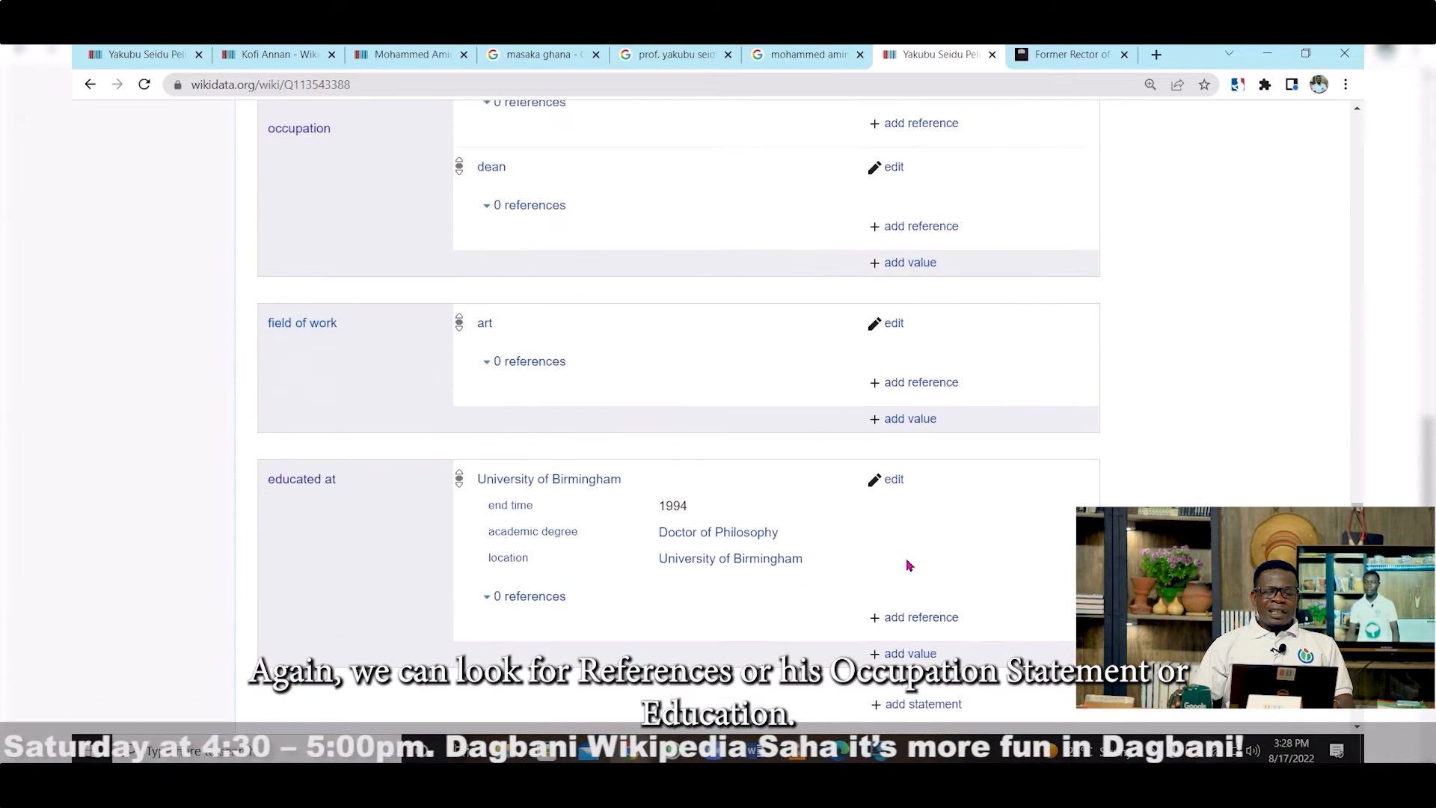
scroll(909, 565, down, 1)
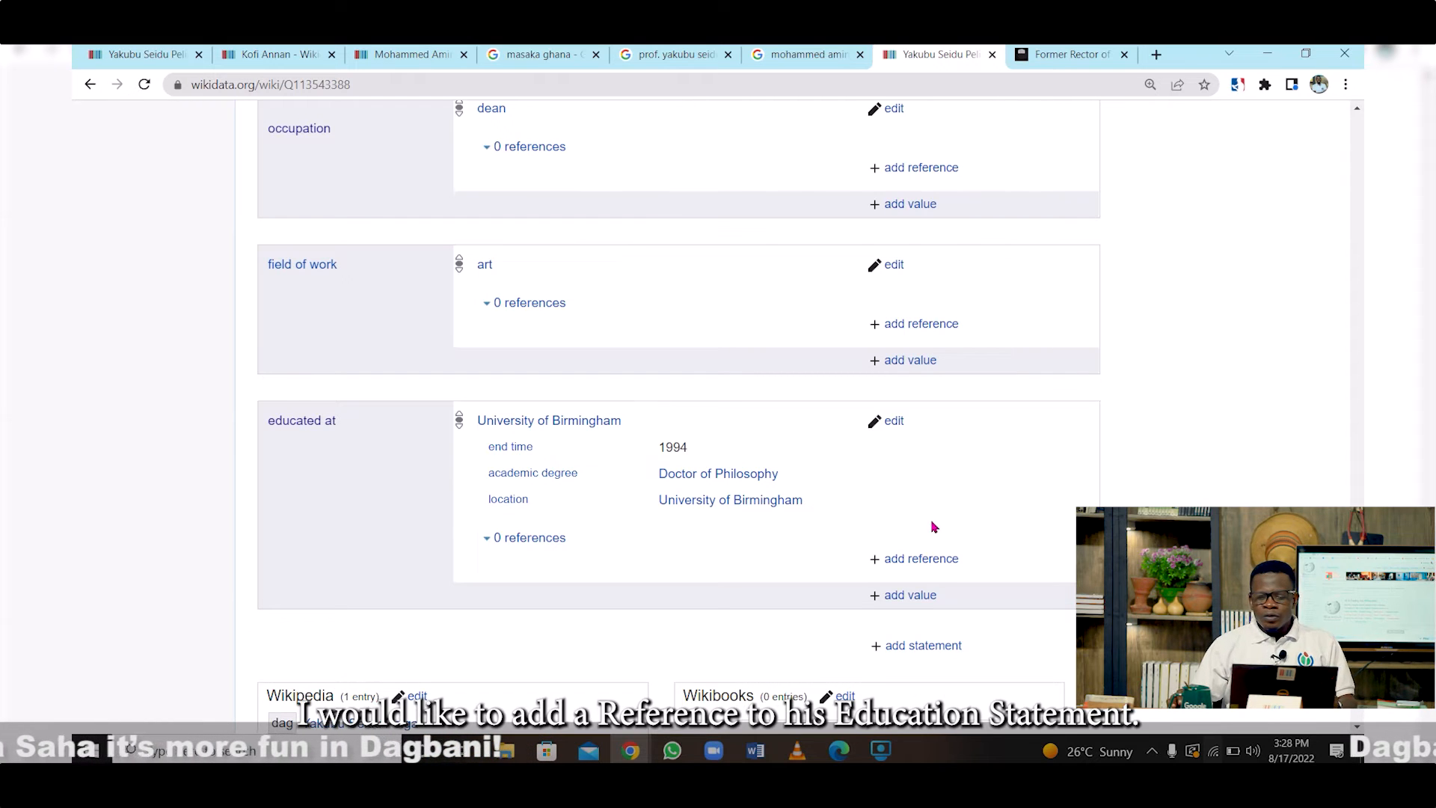
scroll(944, 481, up, 1)
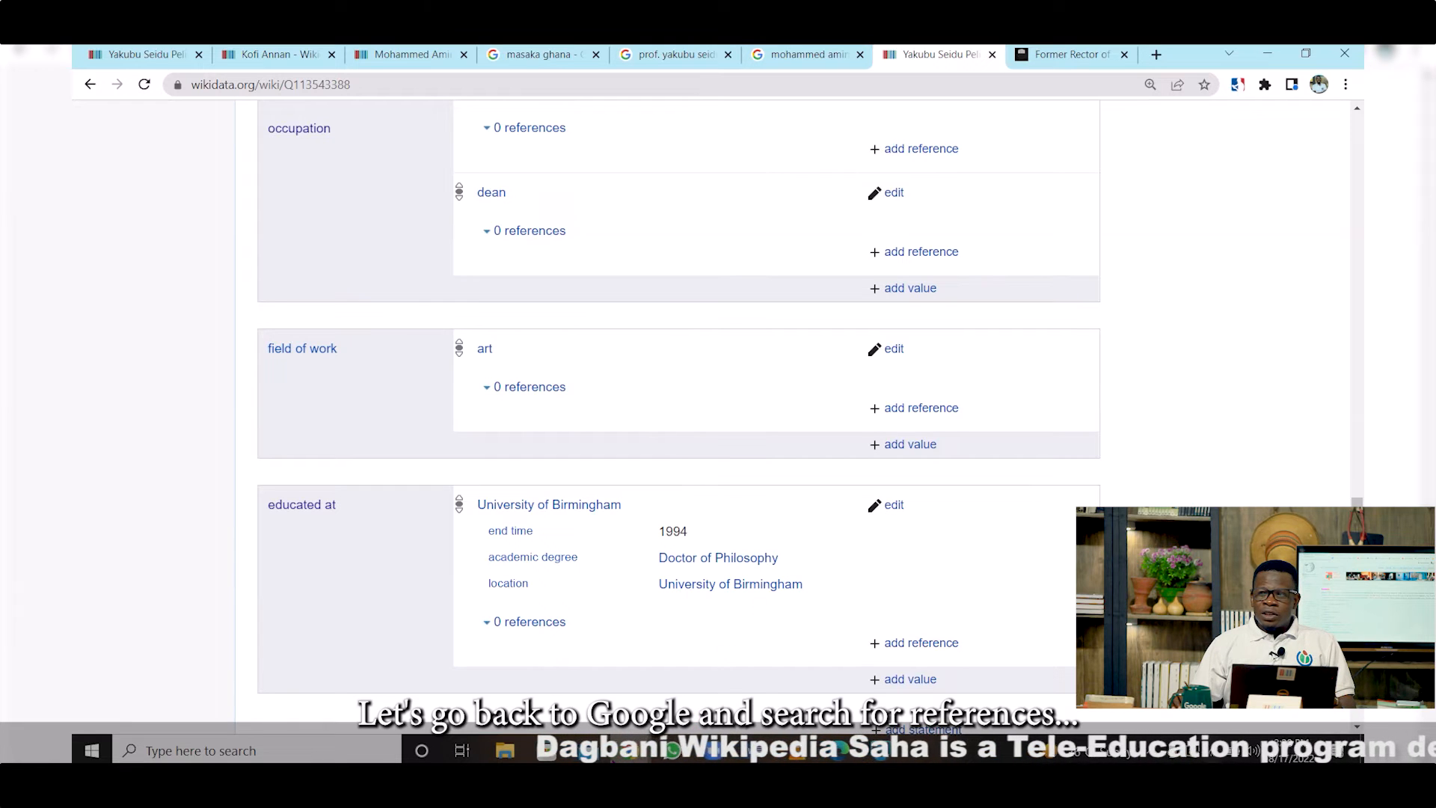
mouse_move(630, 756)
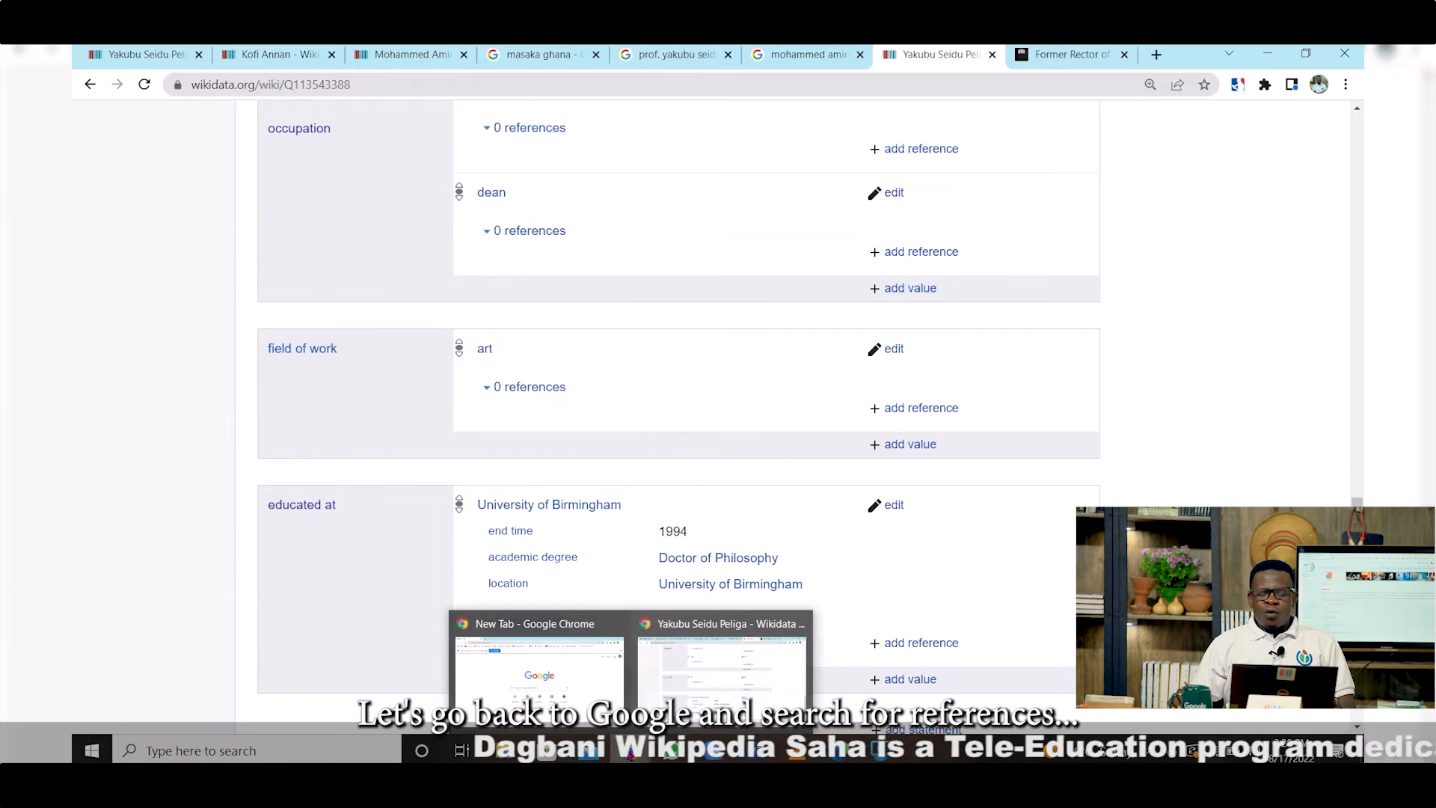
Switch to the blank browser window and run a Google search for the professor described in the Wikidata item
click(606, 689)
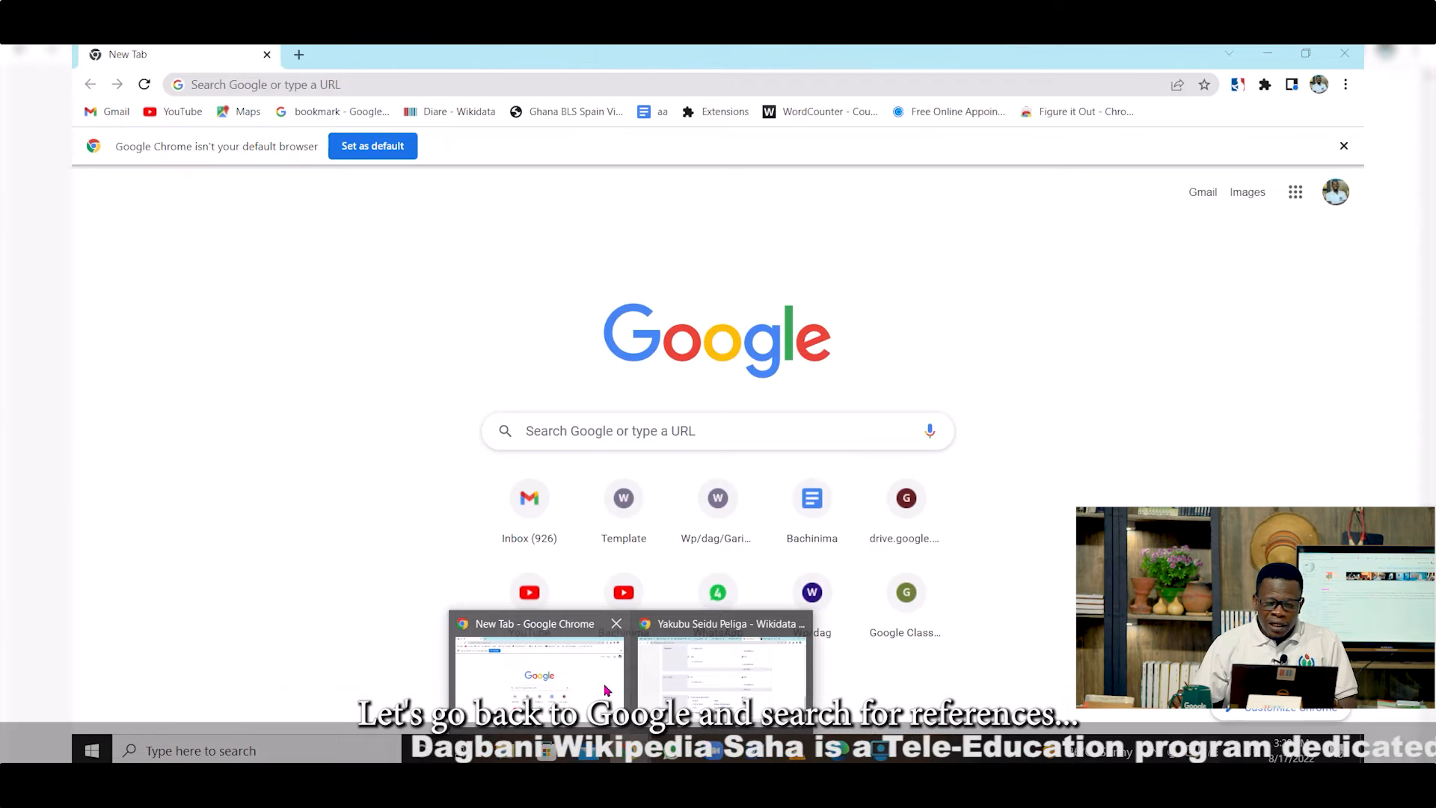
click(708, 431)
click(689, 467)
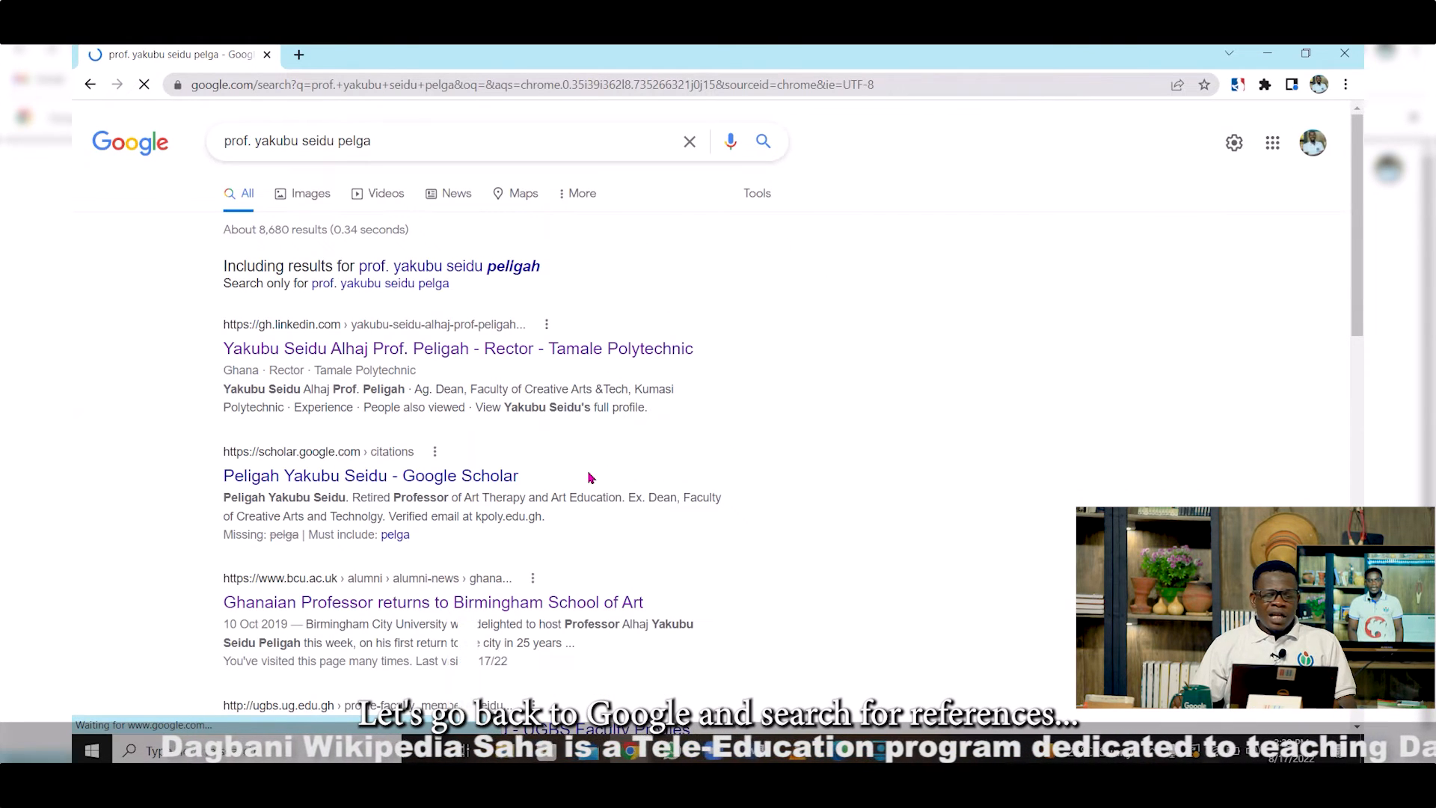
Look through the Google results for a source on the professor's education that is not social media
scroll(595, 471, down, 3)
scroll(599, 466, down, 1)
scroll(803, 608, down, 2)
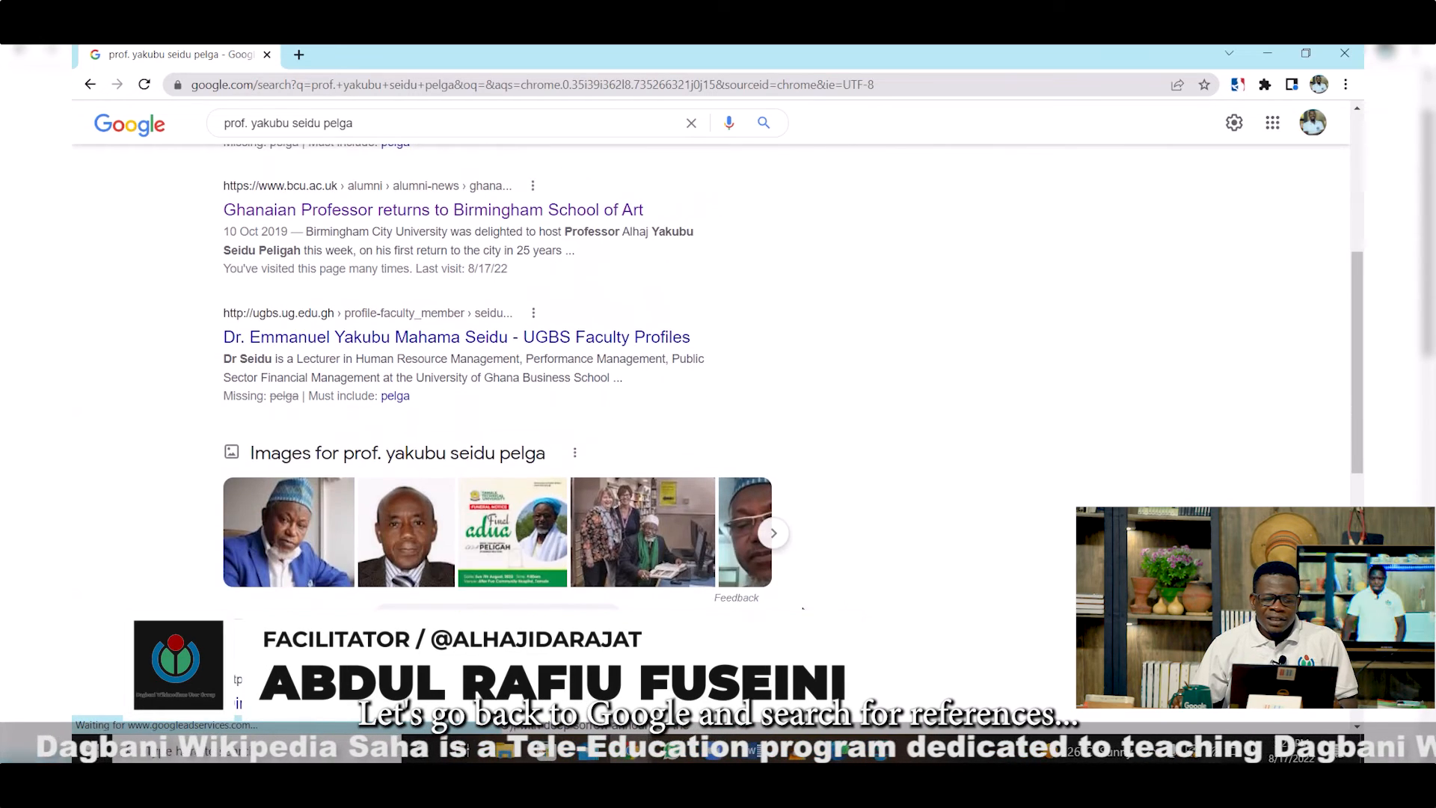
scroll(803, 608, down, 3)
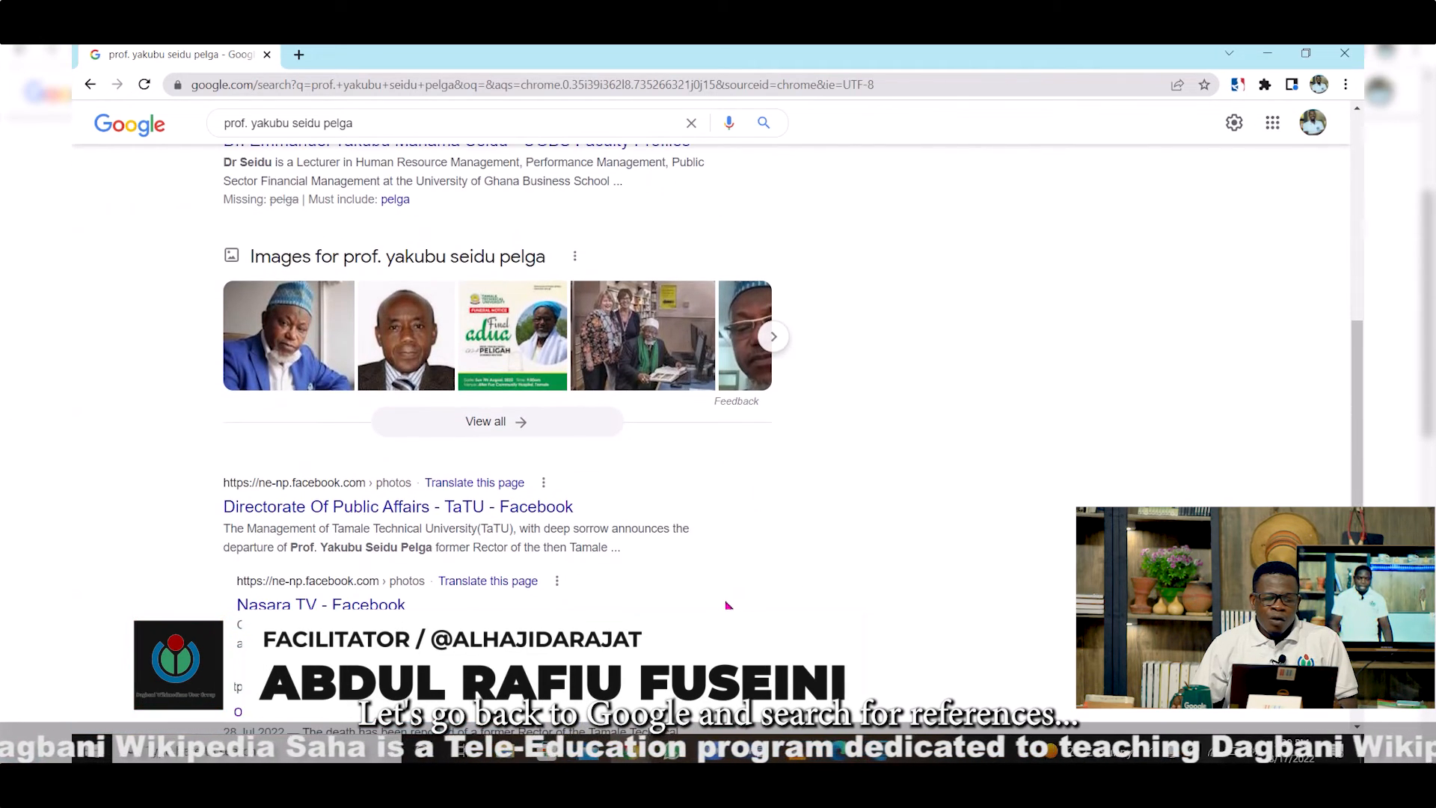
scroll(724, 606, down, 2)
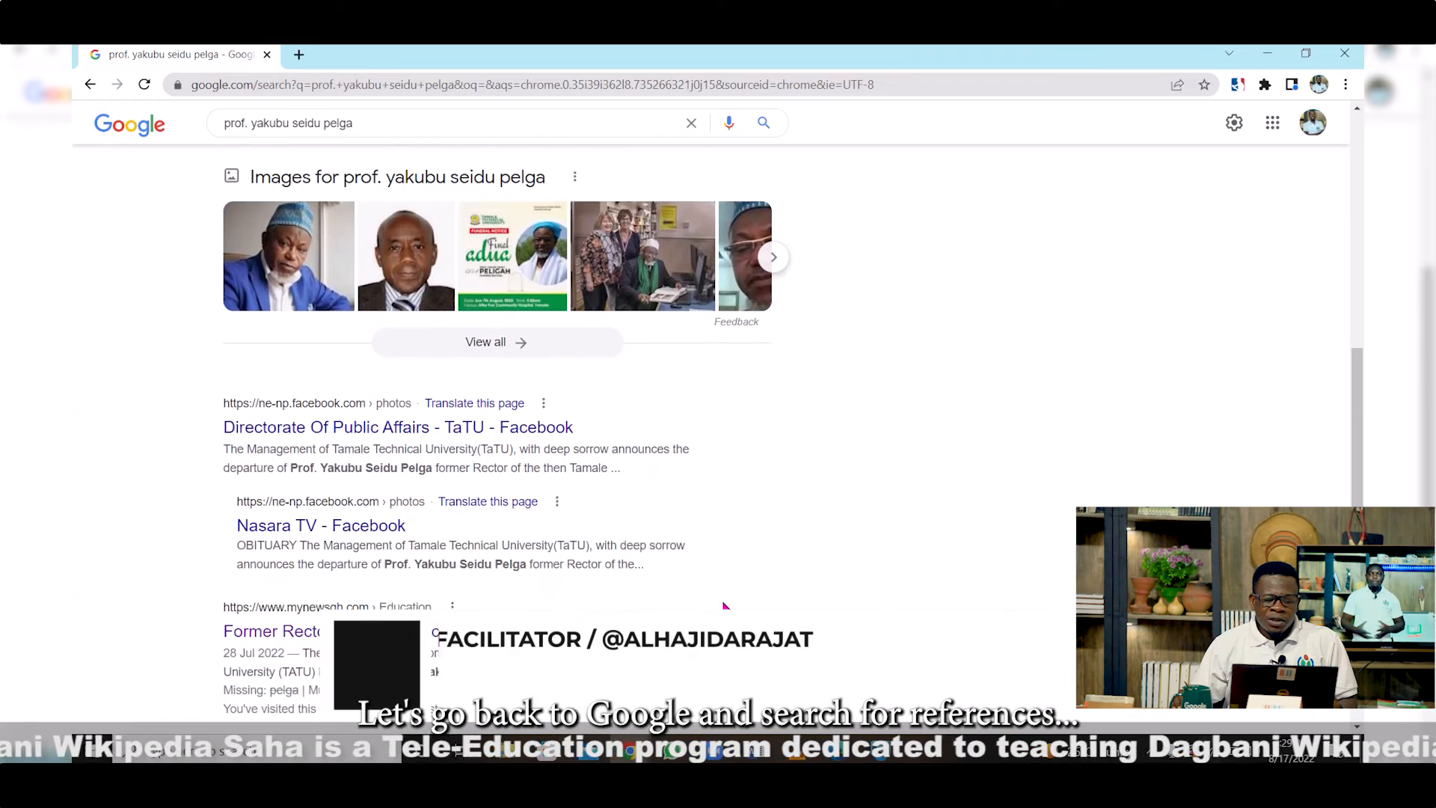
scroll(723, 606, down, 2)
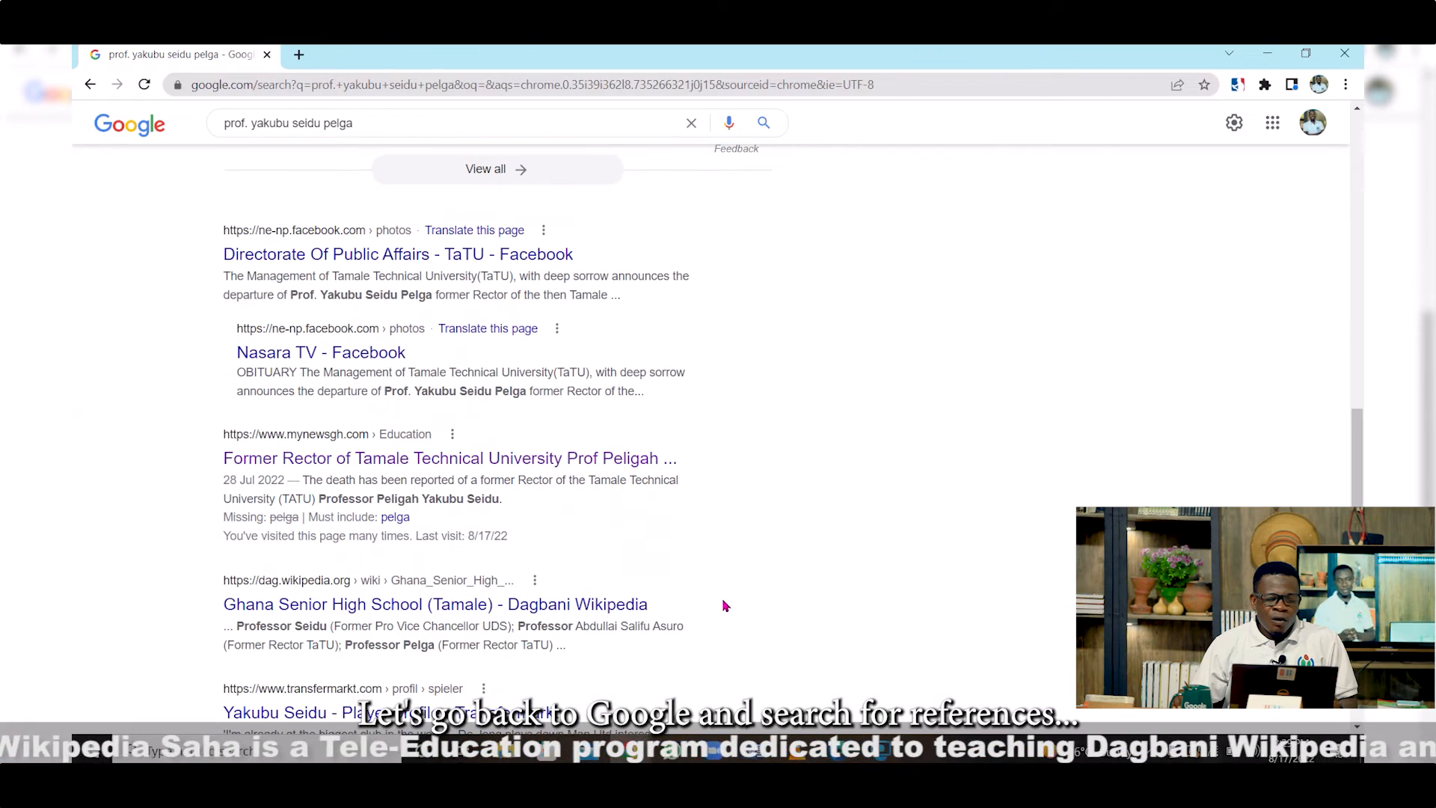
scroll(724, 605, down, 1)
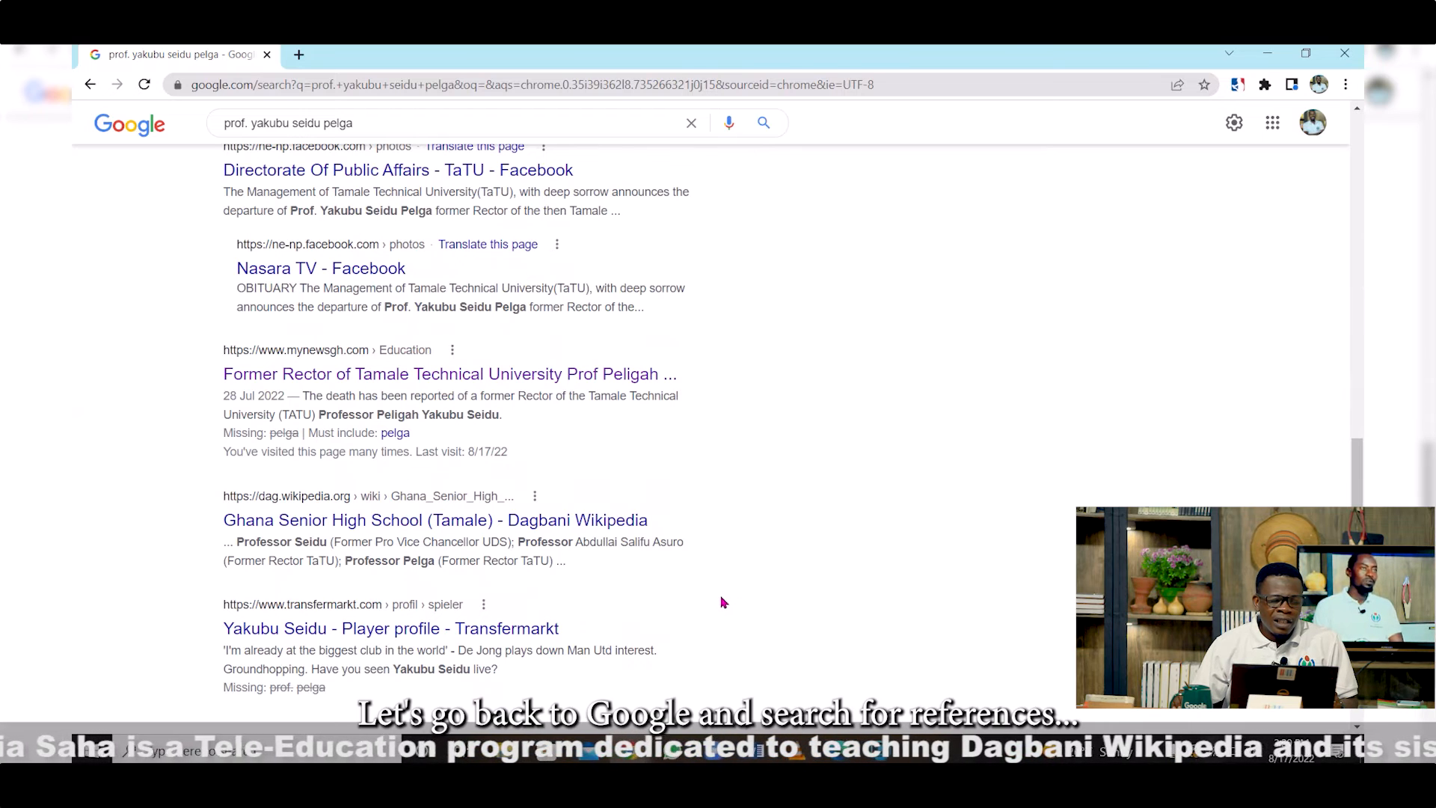
scroll(691, 588, up, 2)
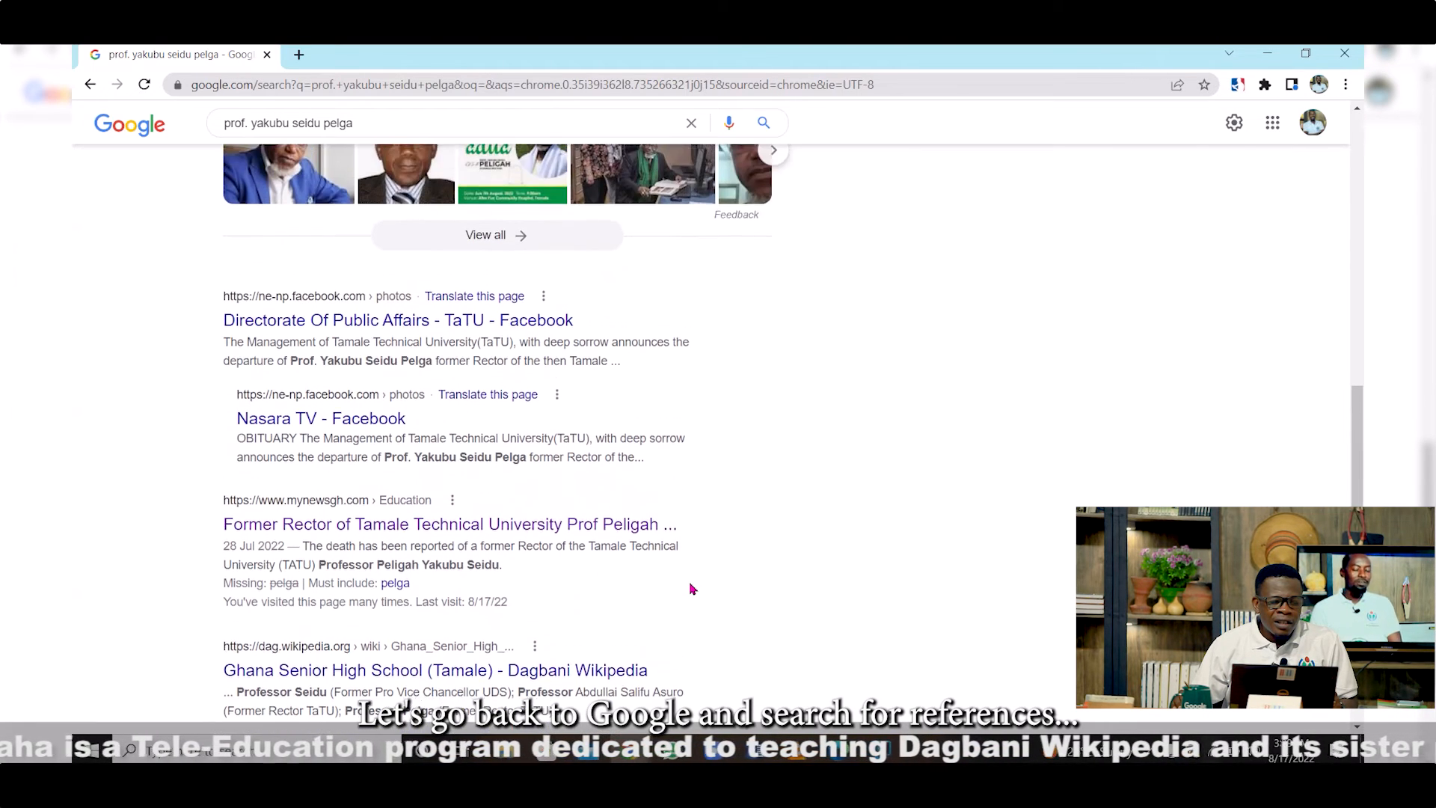
scroll(692, 588, up, 2)
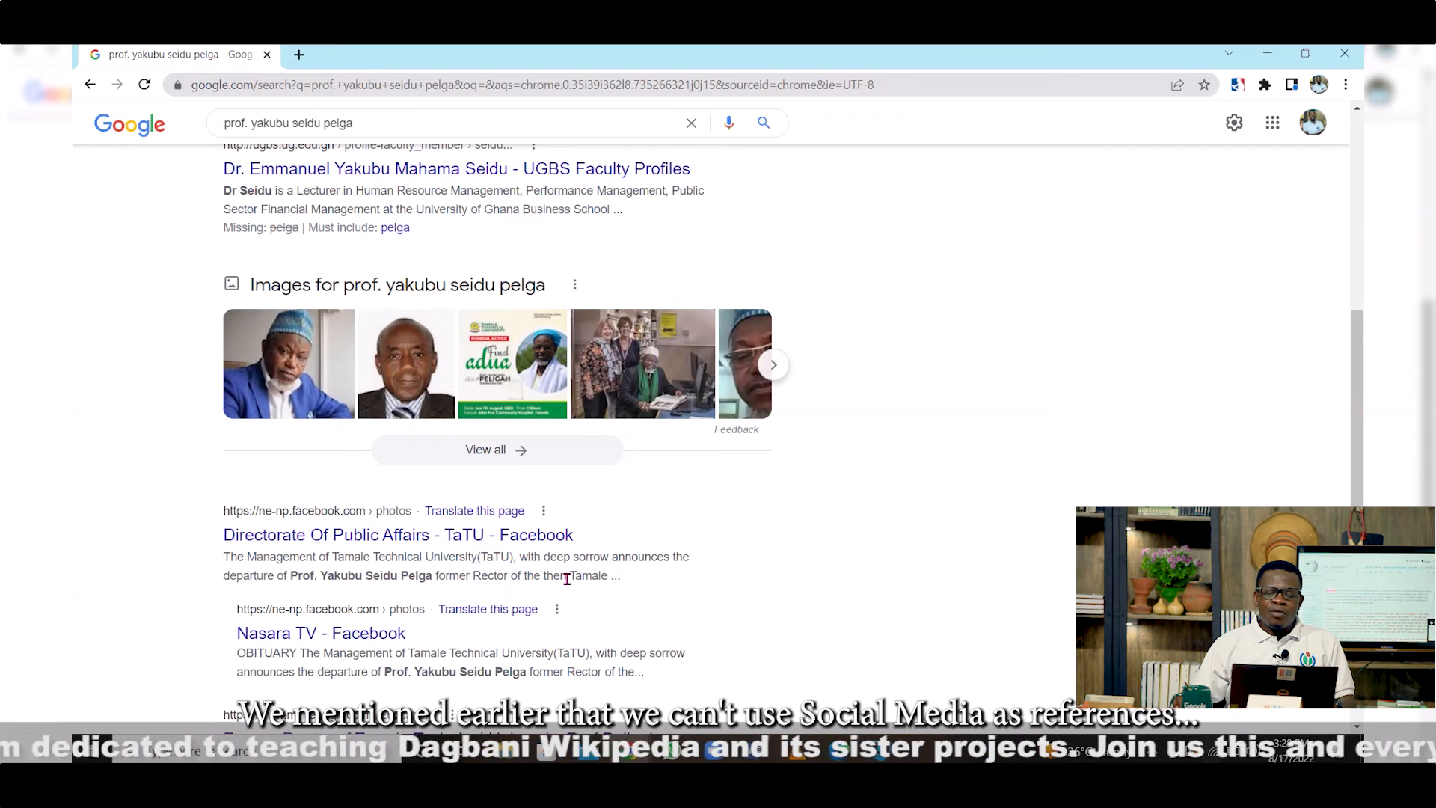
scroll(561, 565, up, 1)
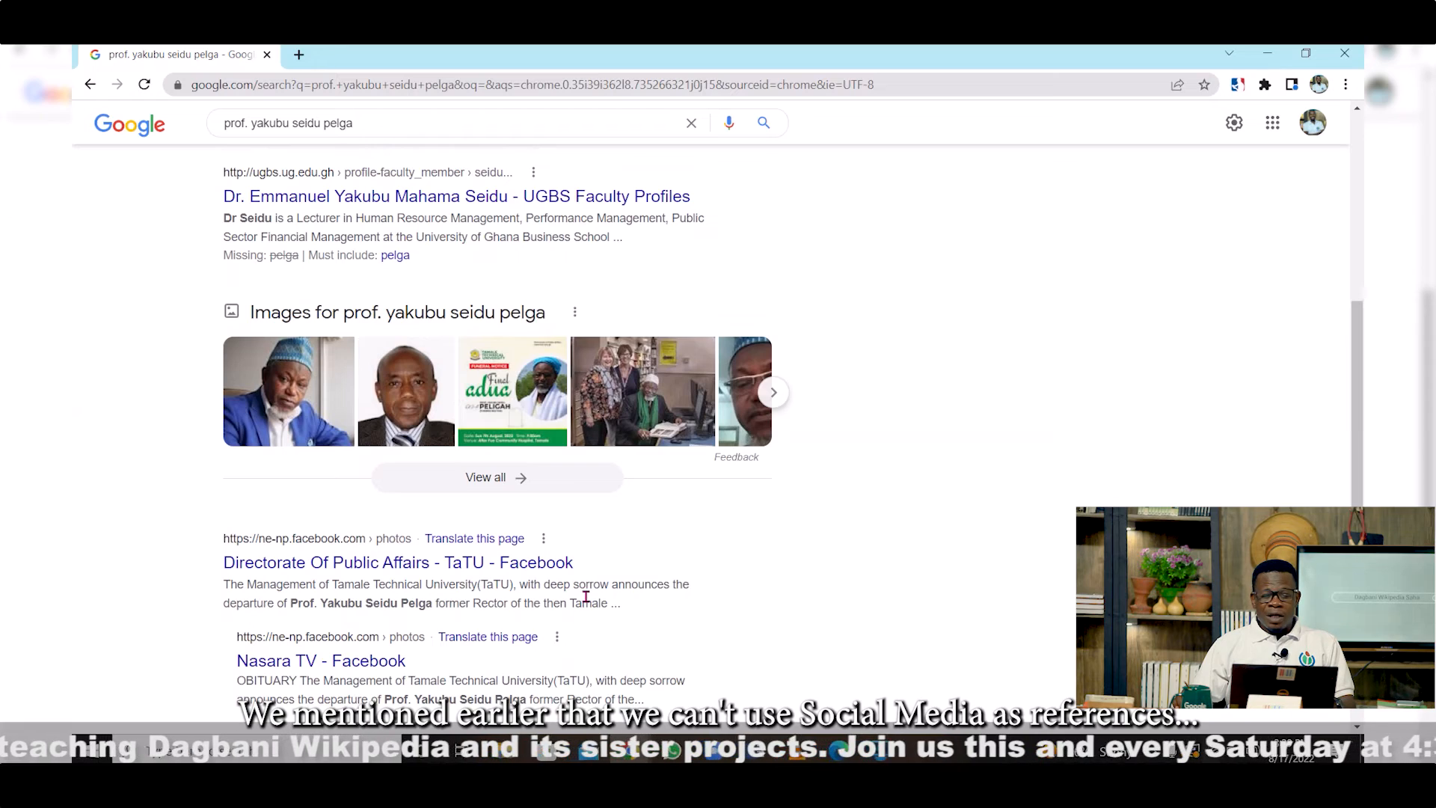
scroll(593, 580, up, 2)
scroll(602, 563, up, 2)
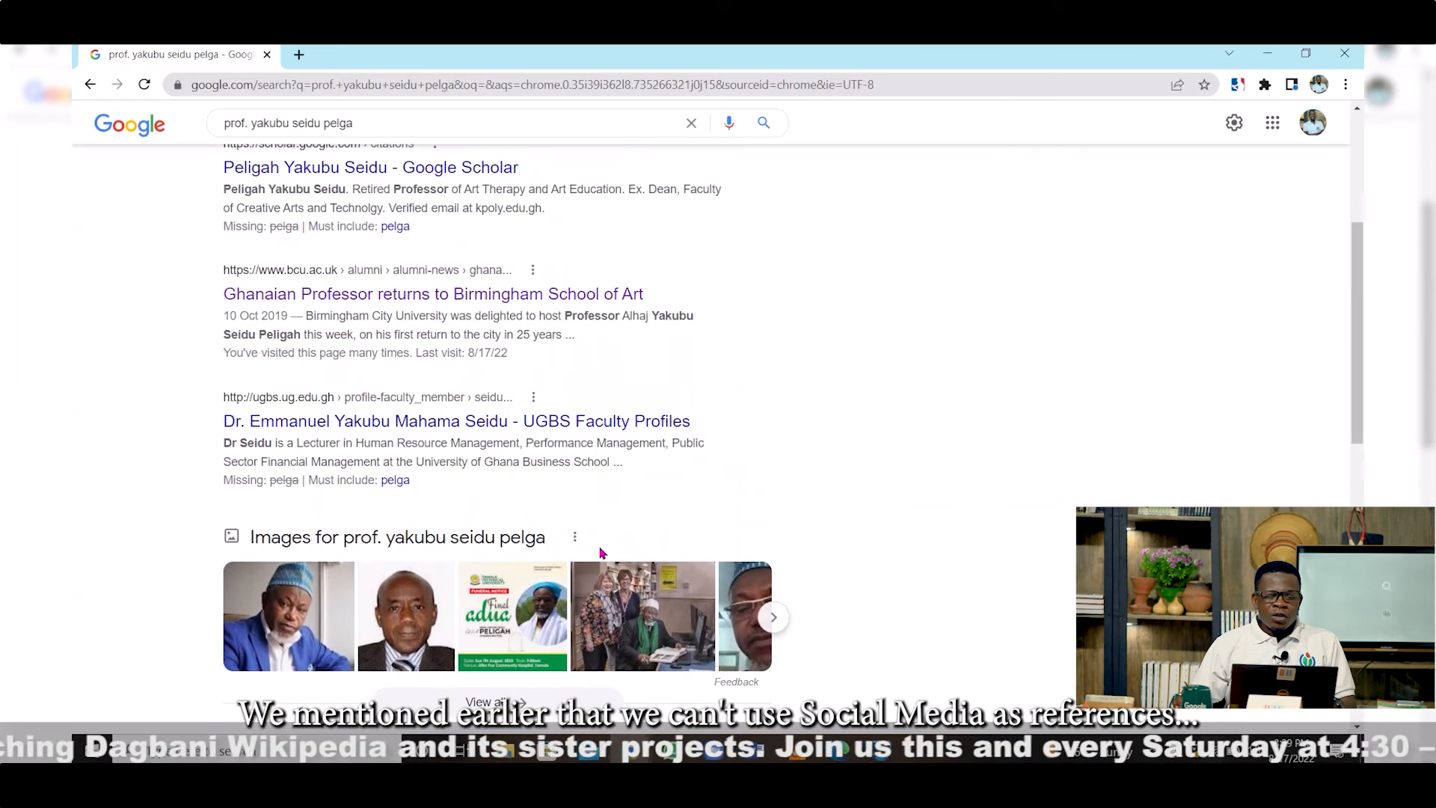
scroll(547, 494, up, 1)
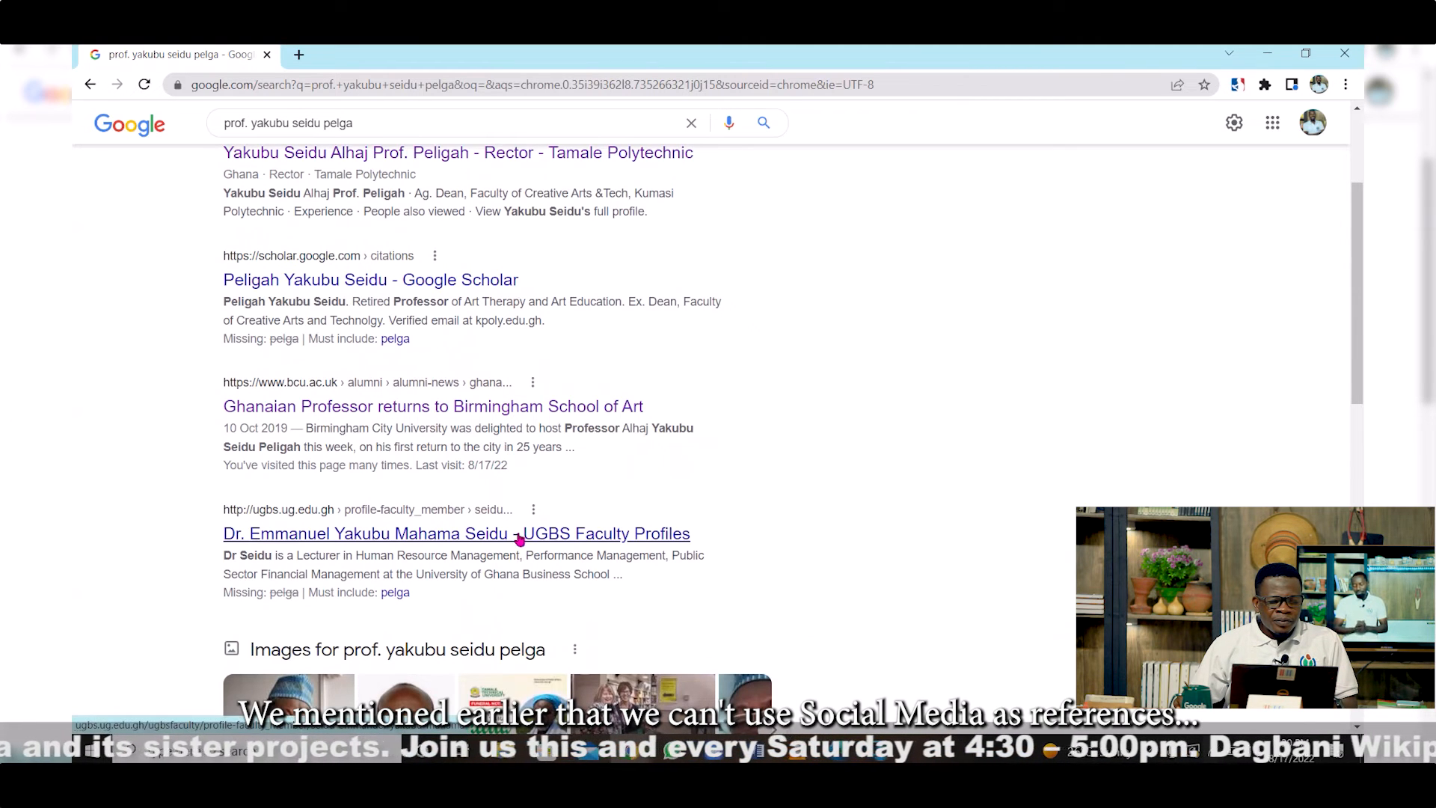
scroll(522, 549, up, 3)
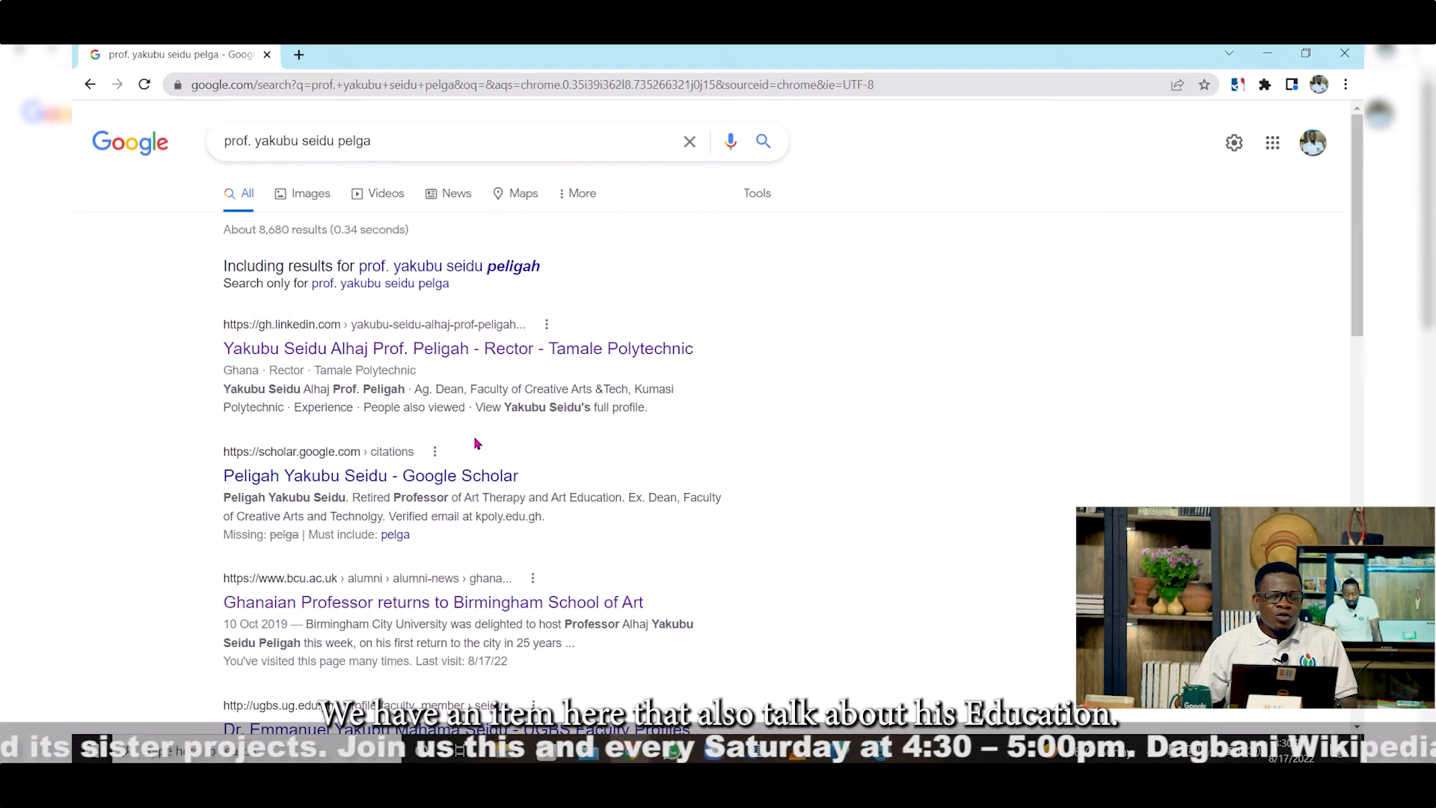
scroll(475, 444, down, 1)
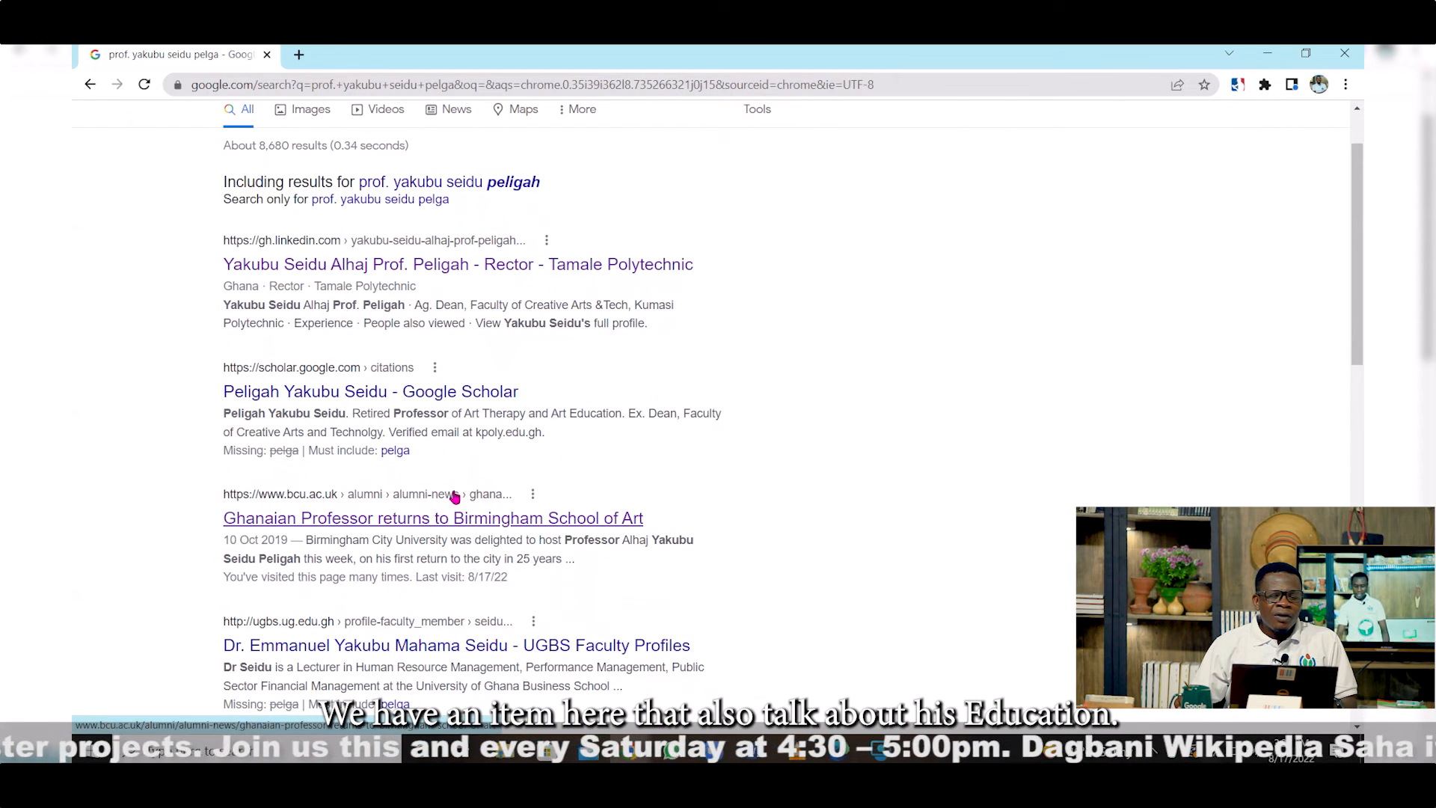
scroll(455, 493, down, 1)
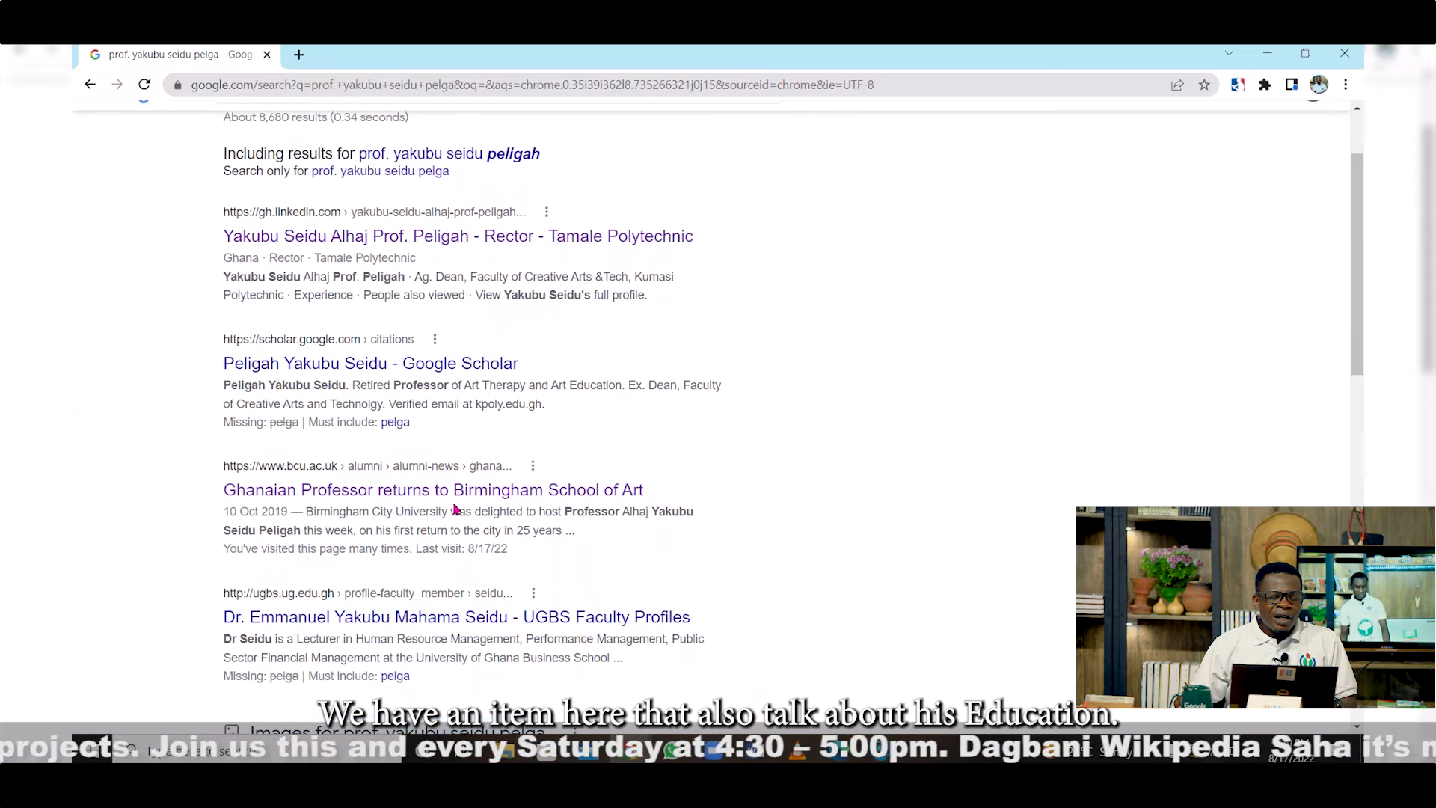
Open the Birmingham City University article "Ghanaian Professor returns to Birmingham School of Art" and read the passage on his doctorate and career
click(476, 492)
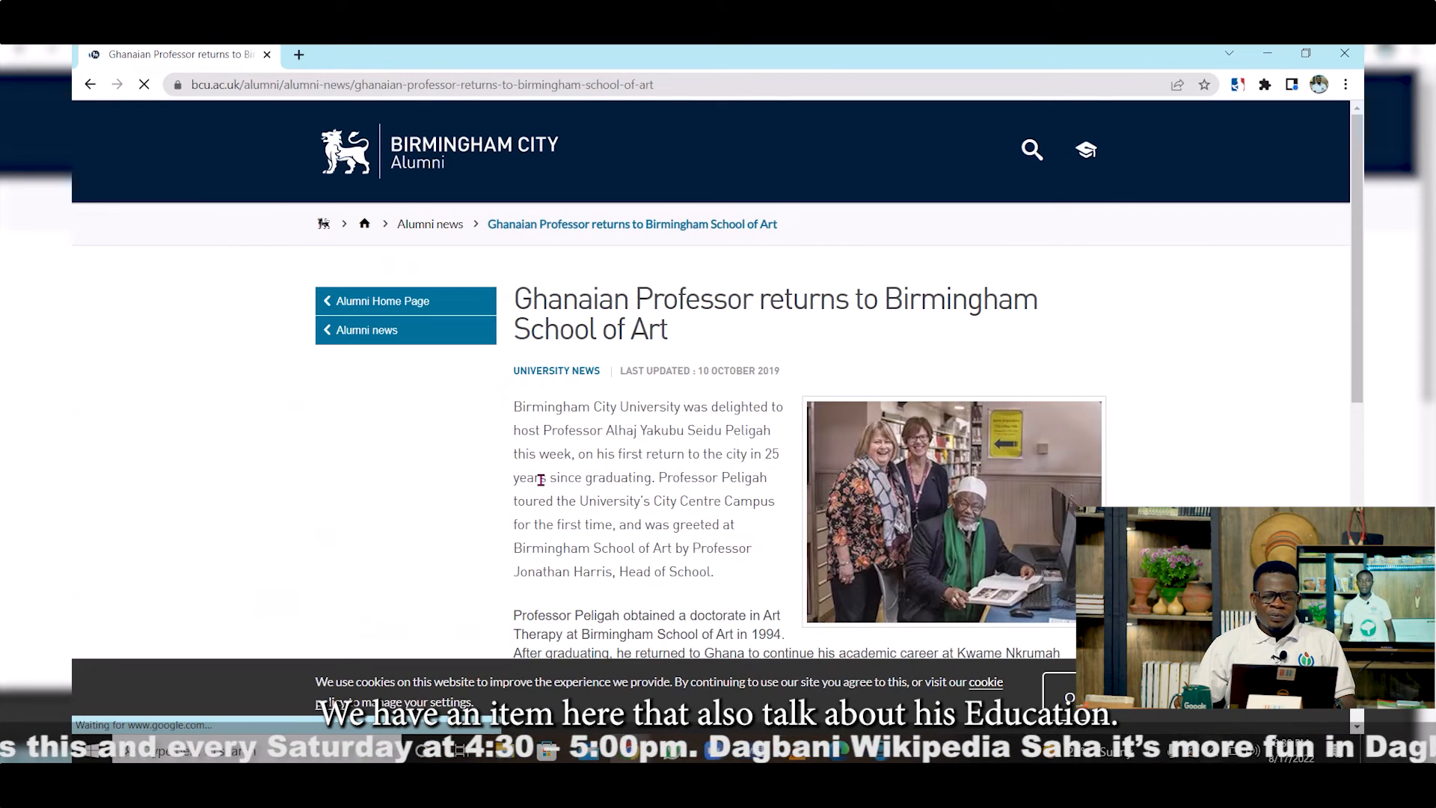
scroll(643, 499, down, 1)
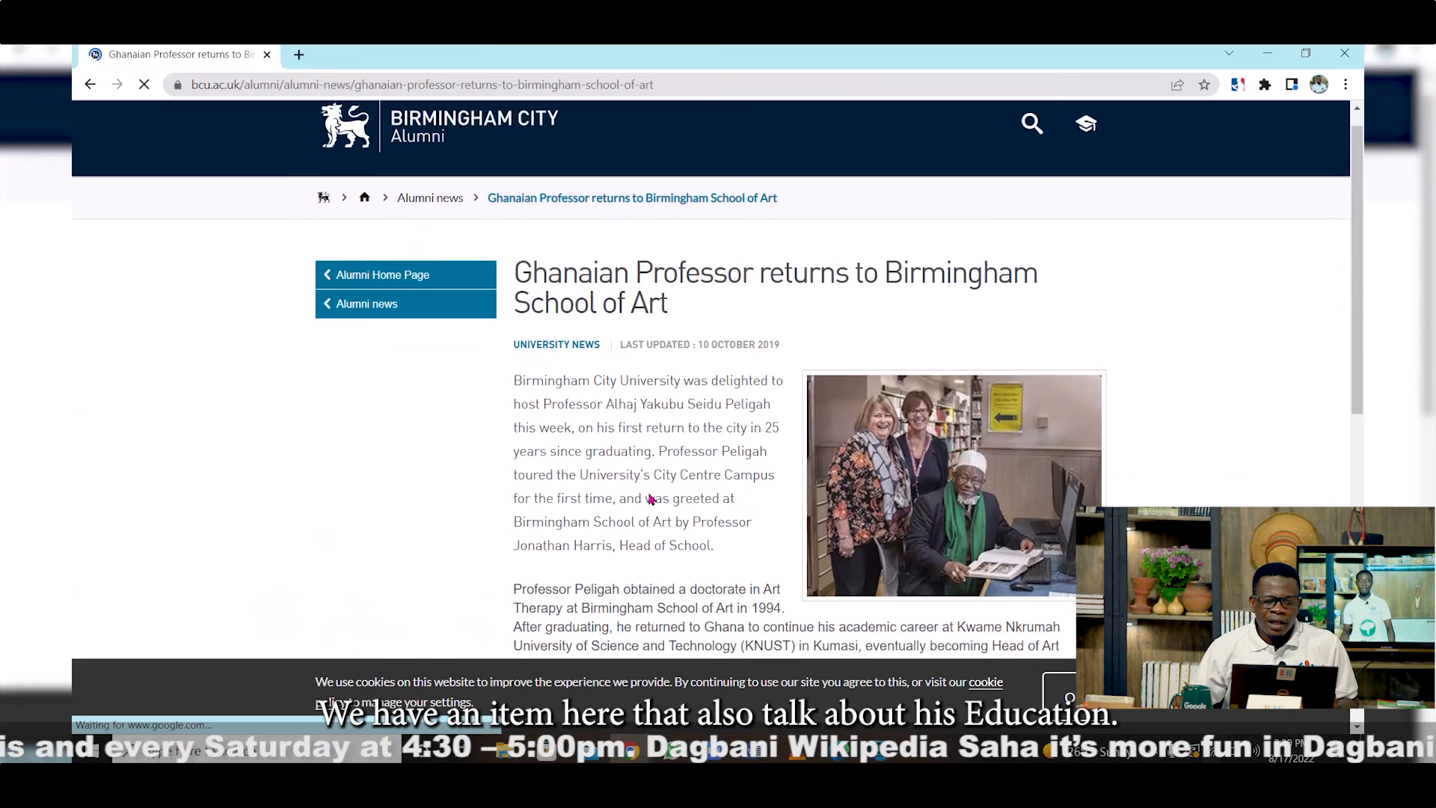
scroll(653, 485, down, 1)
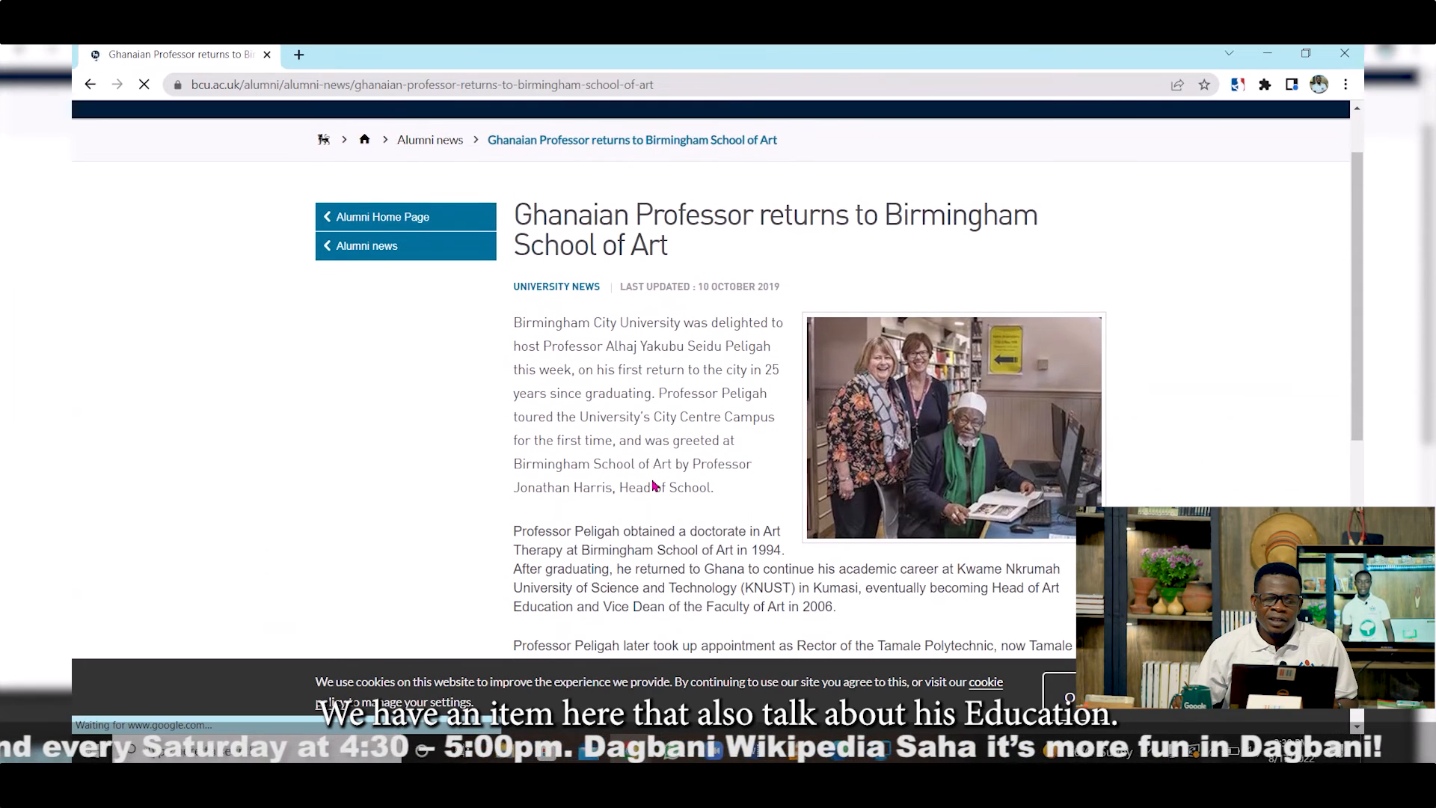
scroll(653, 487, down, 1)
scroll(653, 479, down, 1)
scroll(653, 479, down, 1)
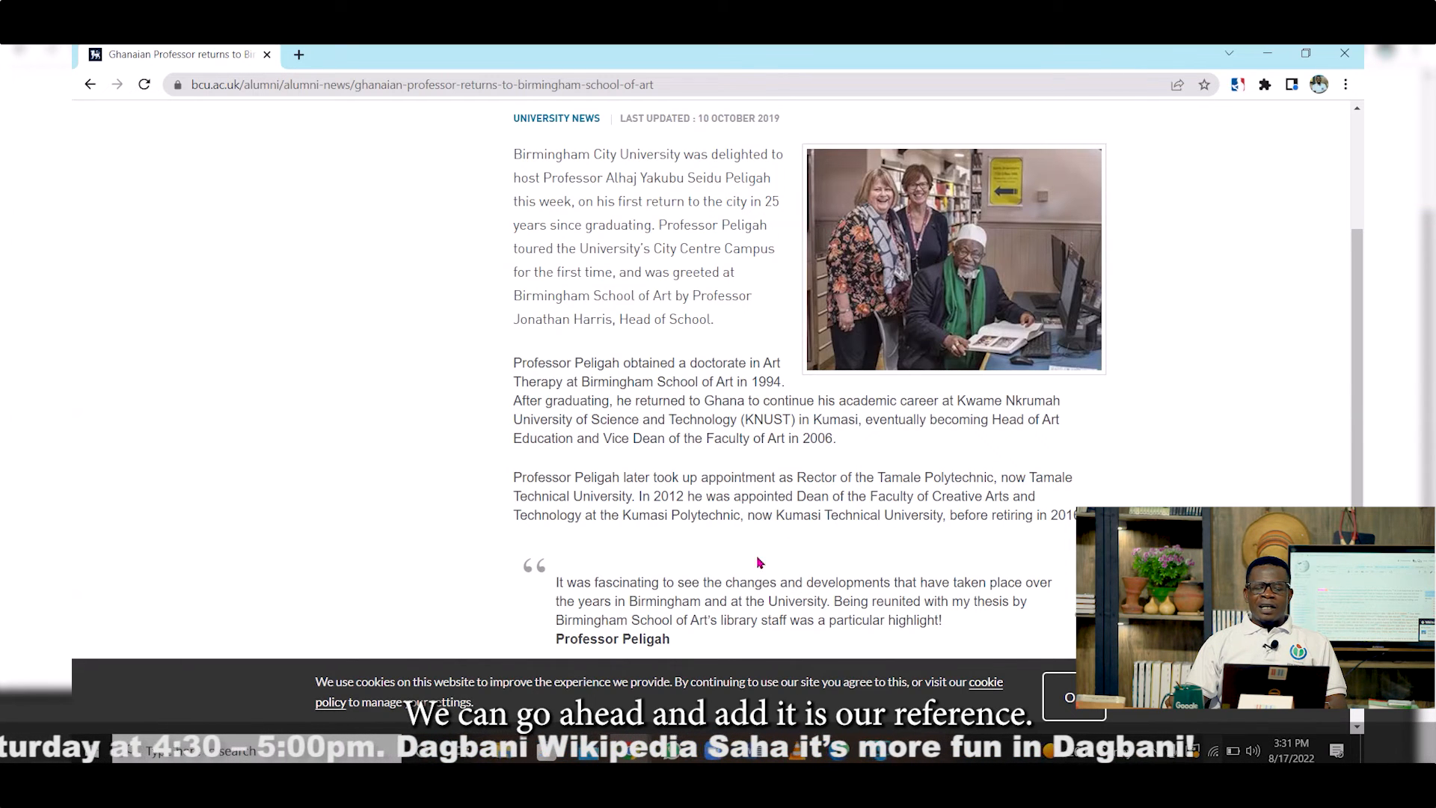
Compare the "educated at" statement on Wikidata with the Birmingham City University article, ending back on the article
mouse_move(796, 750)
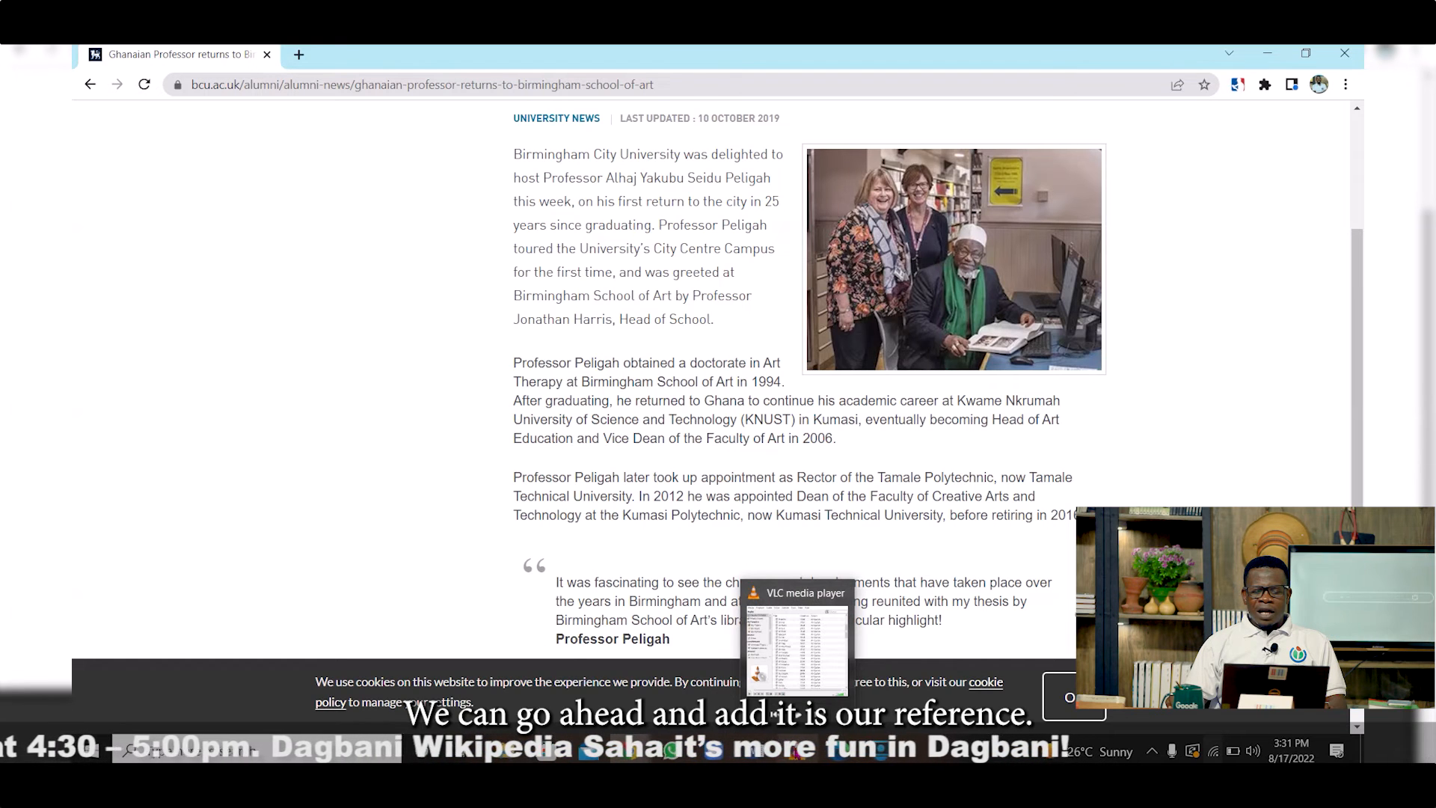
mouse_move(619, 755)
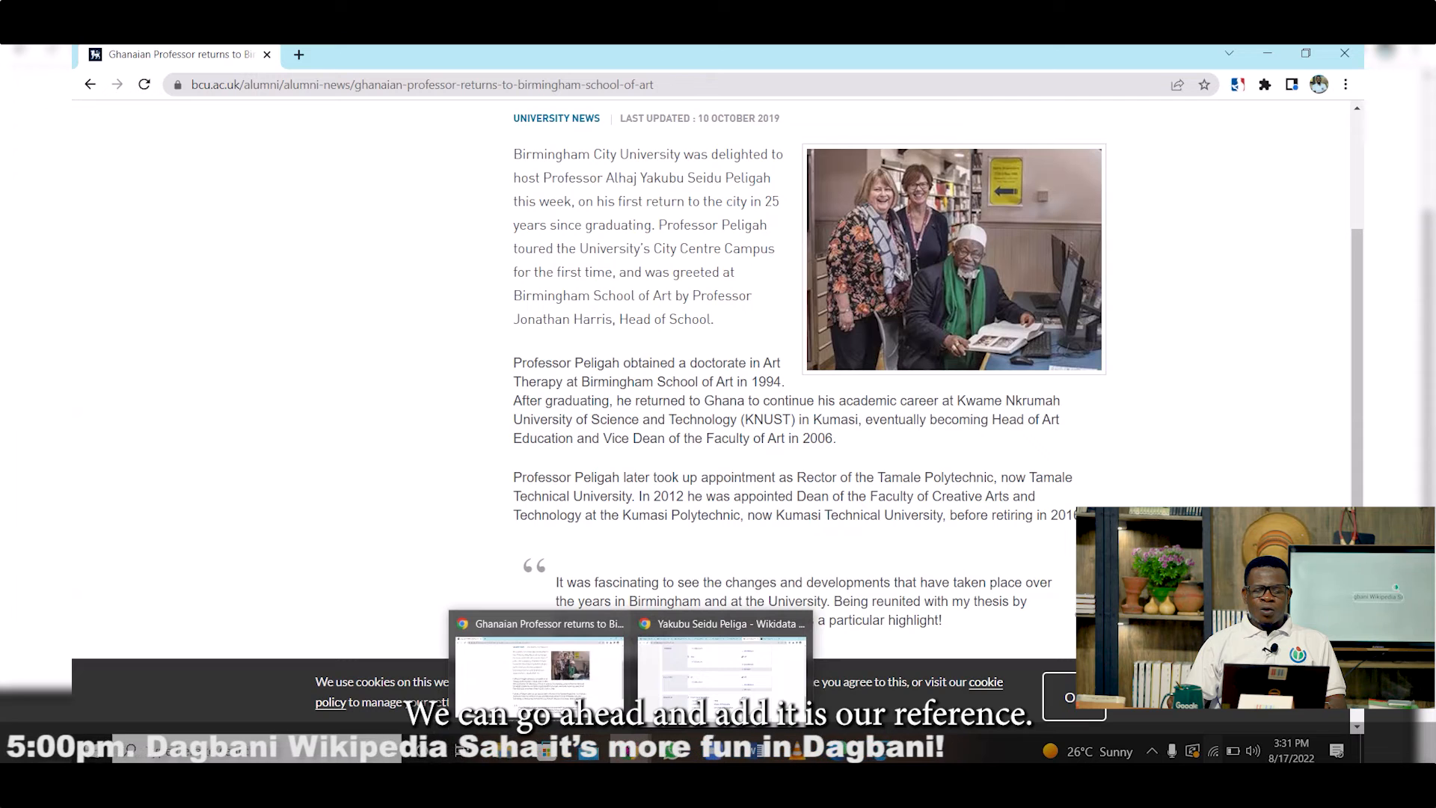
click(665, 658)
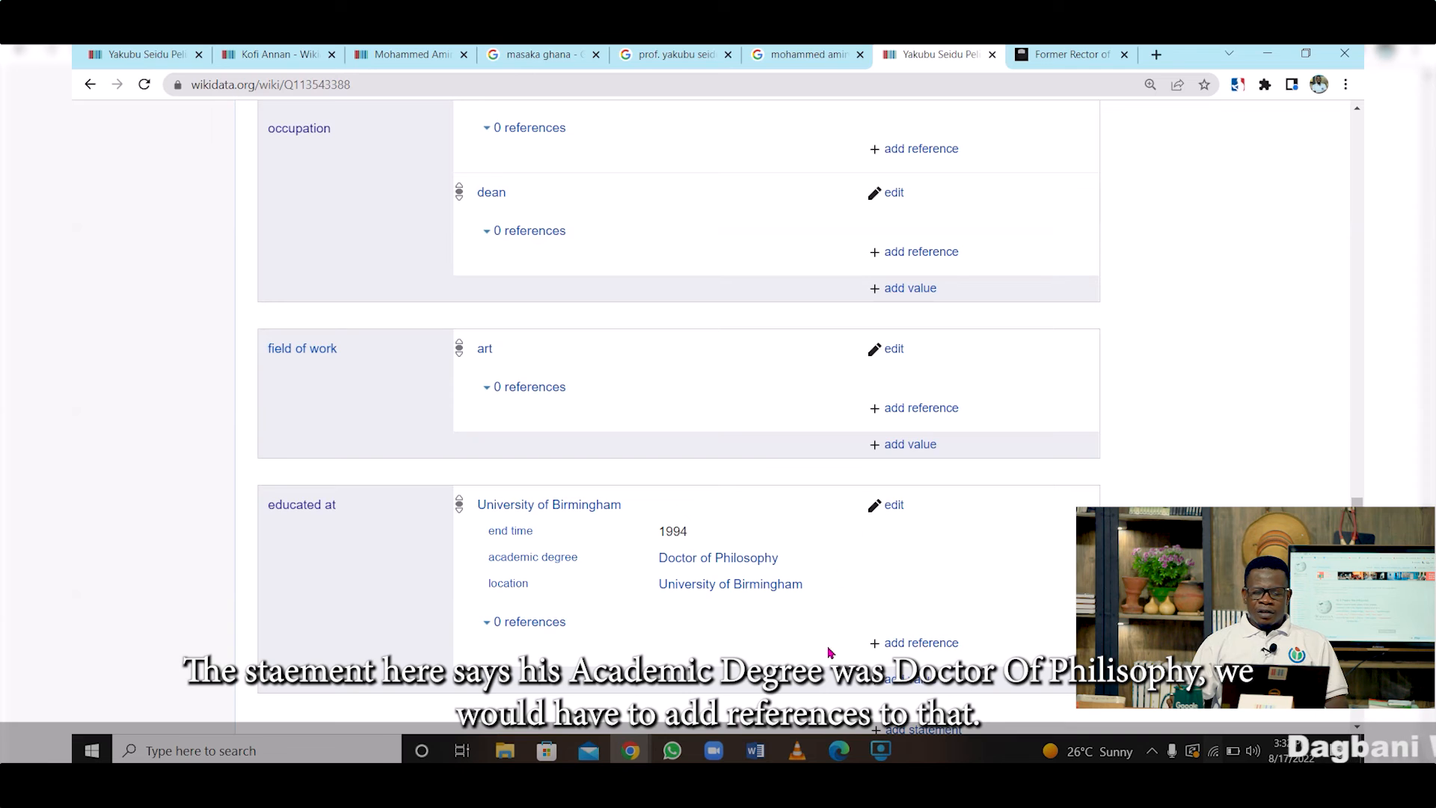
mouse_move(635, 755)
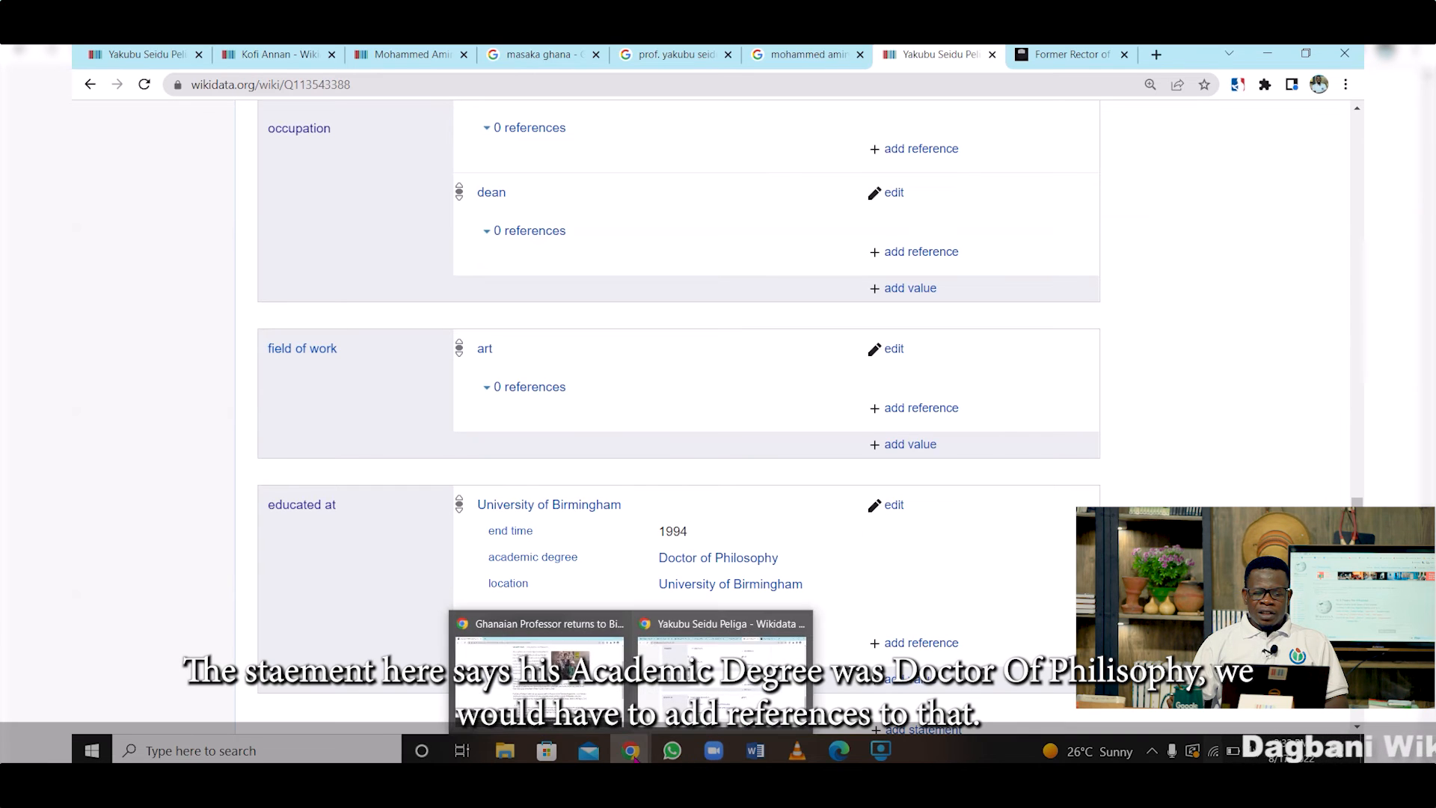
click(602, 687)
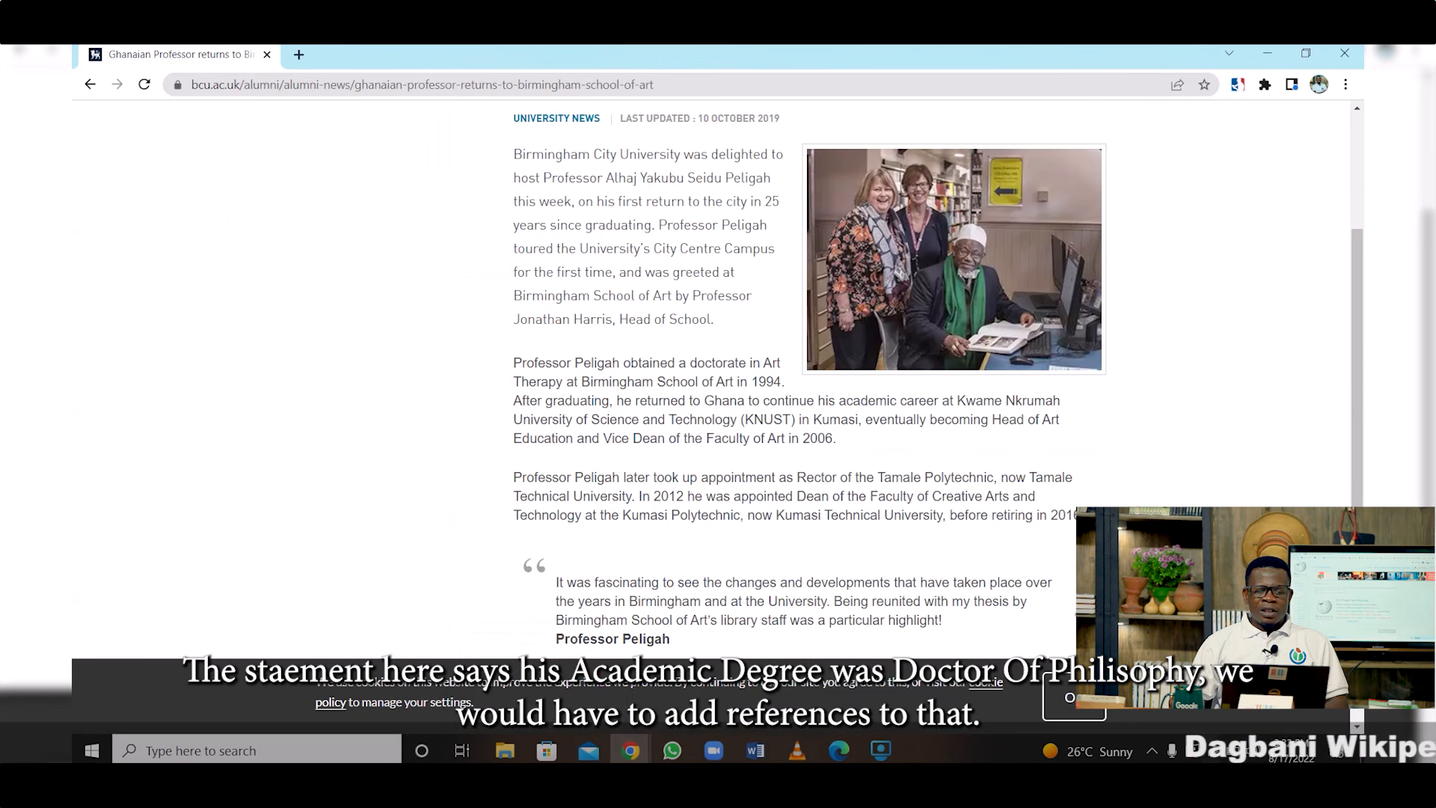
Reopen "Ghanaian Professor returns to Birmingham School of Art" from the Google results and copy its full web address
click(93, 86)
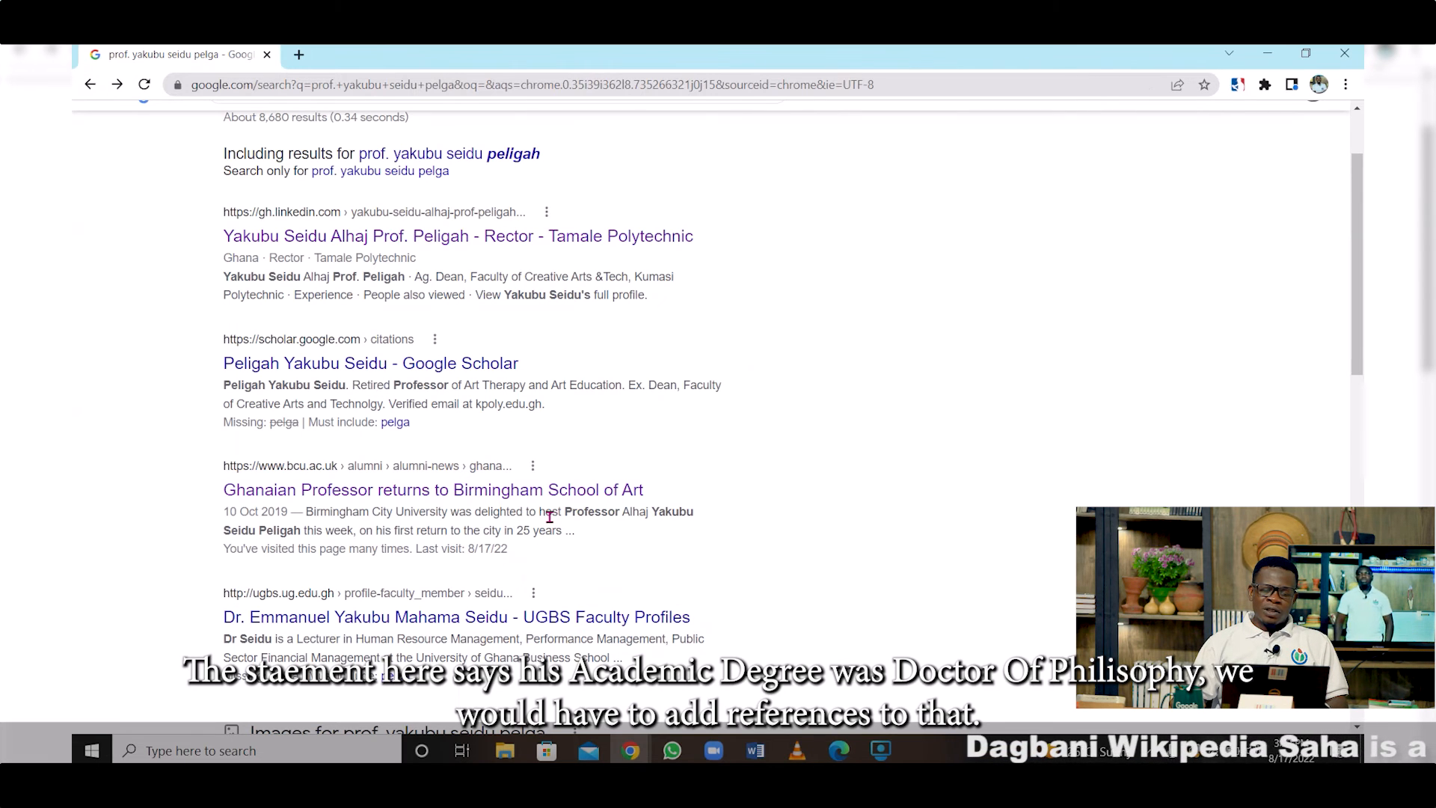
click(440, 491)
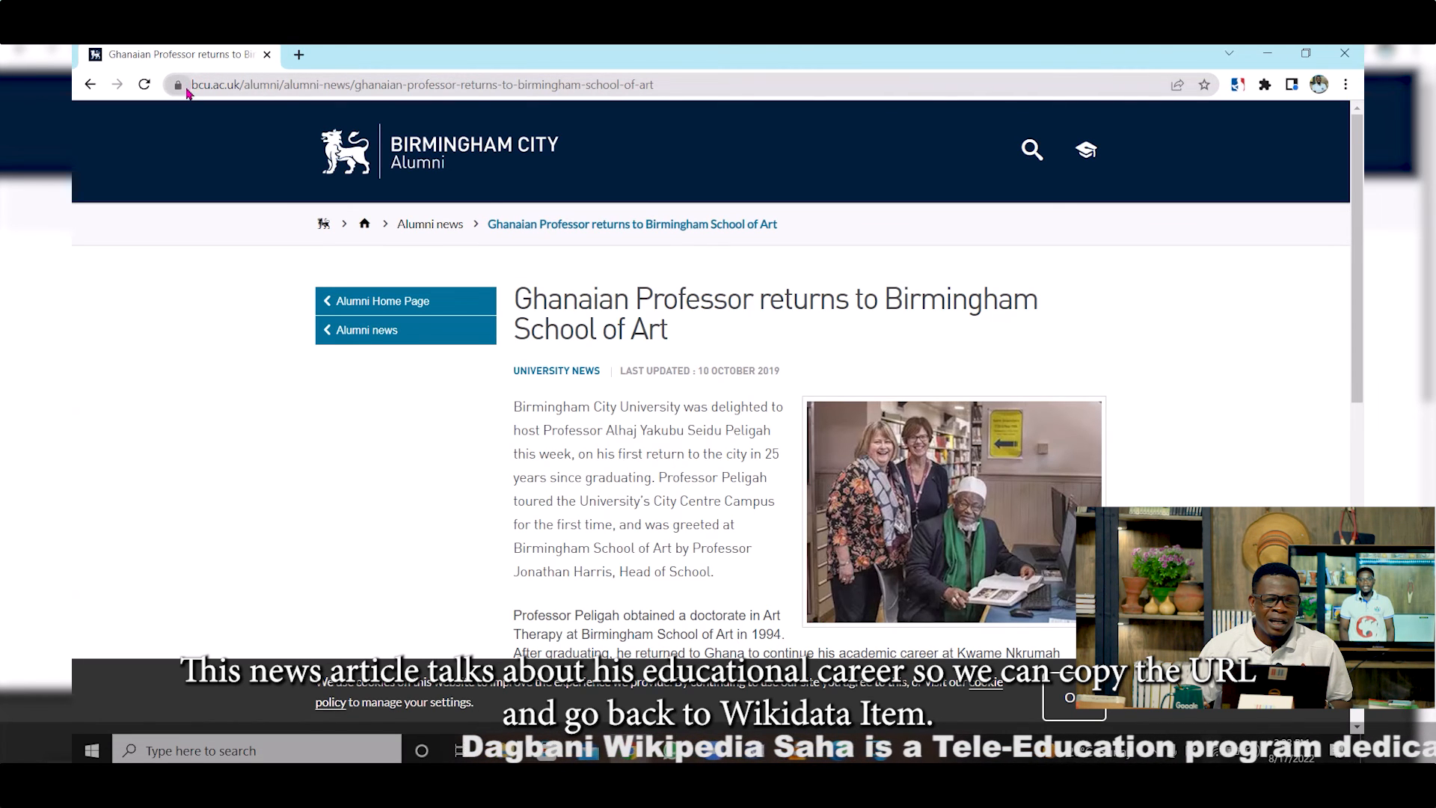
drag(193, 83, 660, 89)
right_click(619, 91)
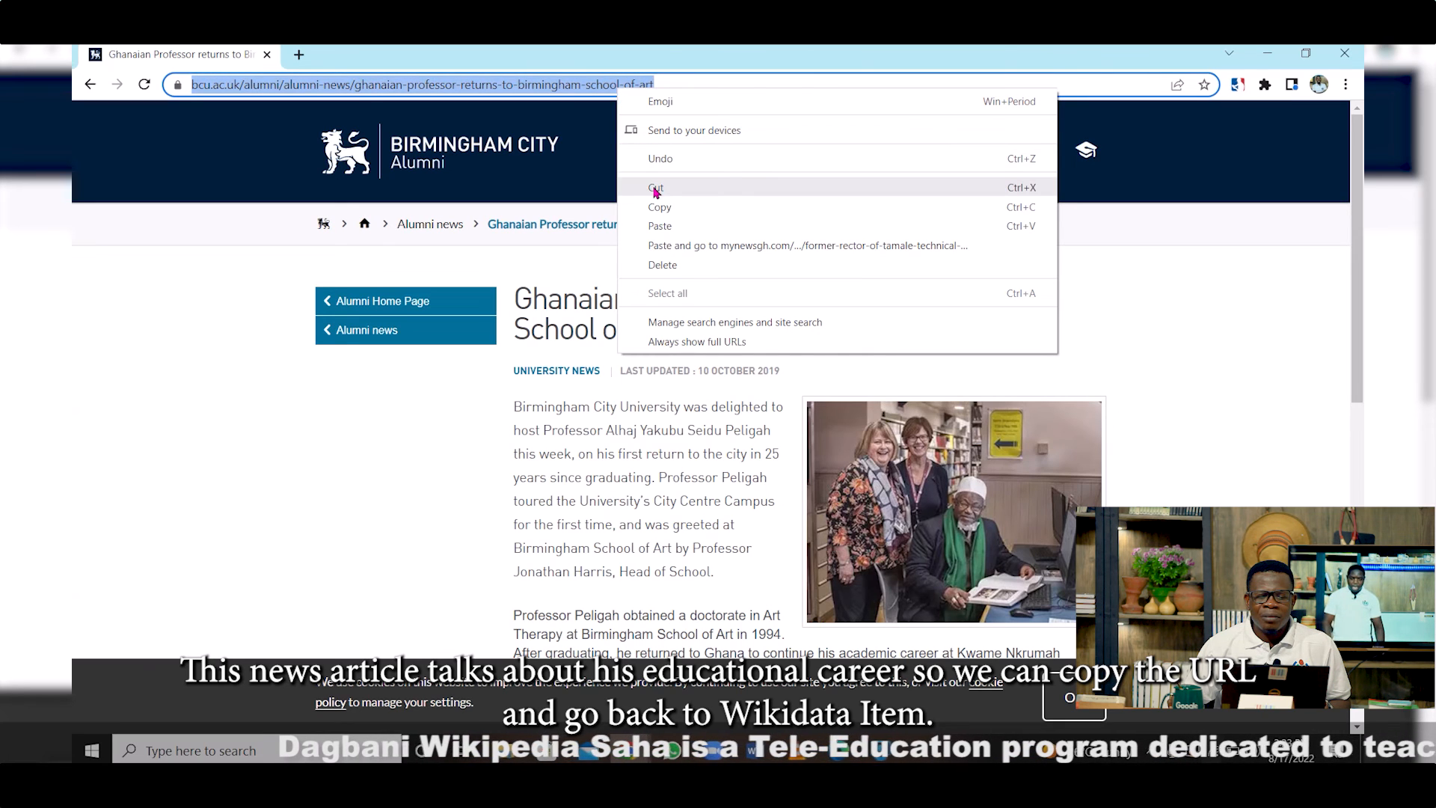
click(661, 211)
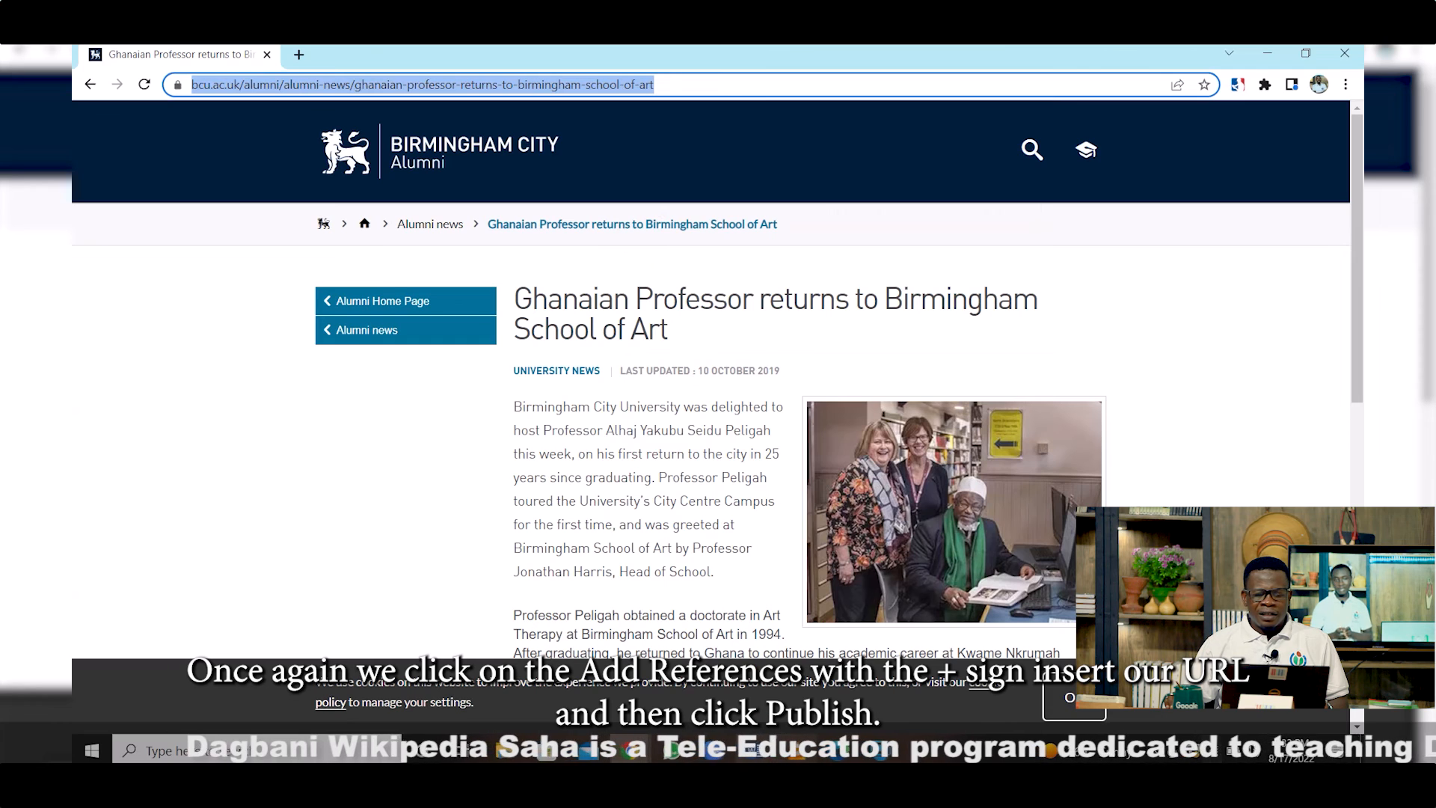
Add the copied Birmingham City University article link as a reference URL to the University of Birmingham "educated at" statement on Wikidata and publish it
mouse_move(631, 751)
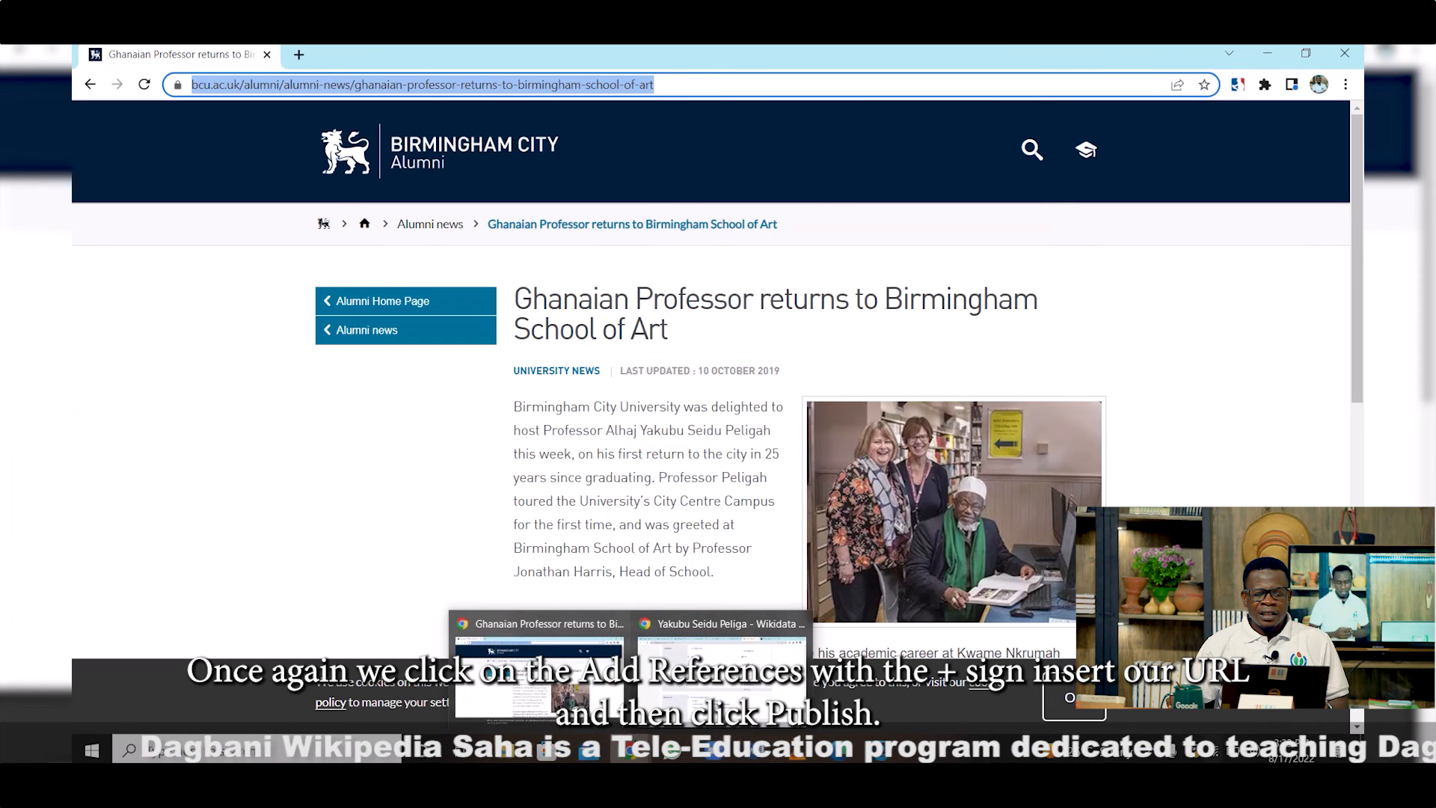
click(721, 662)
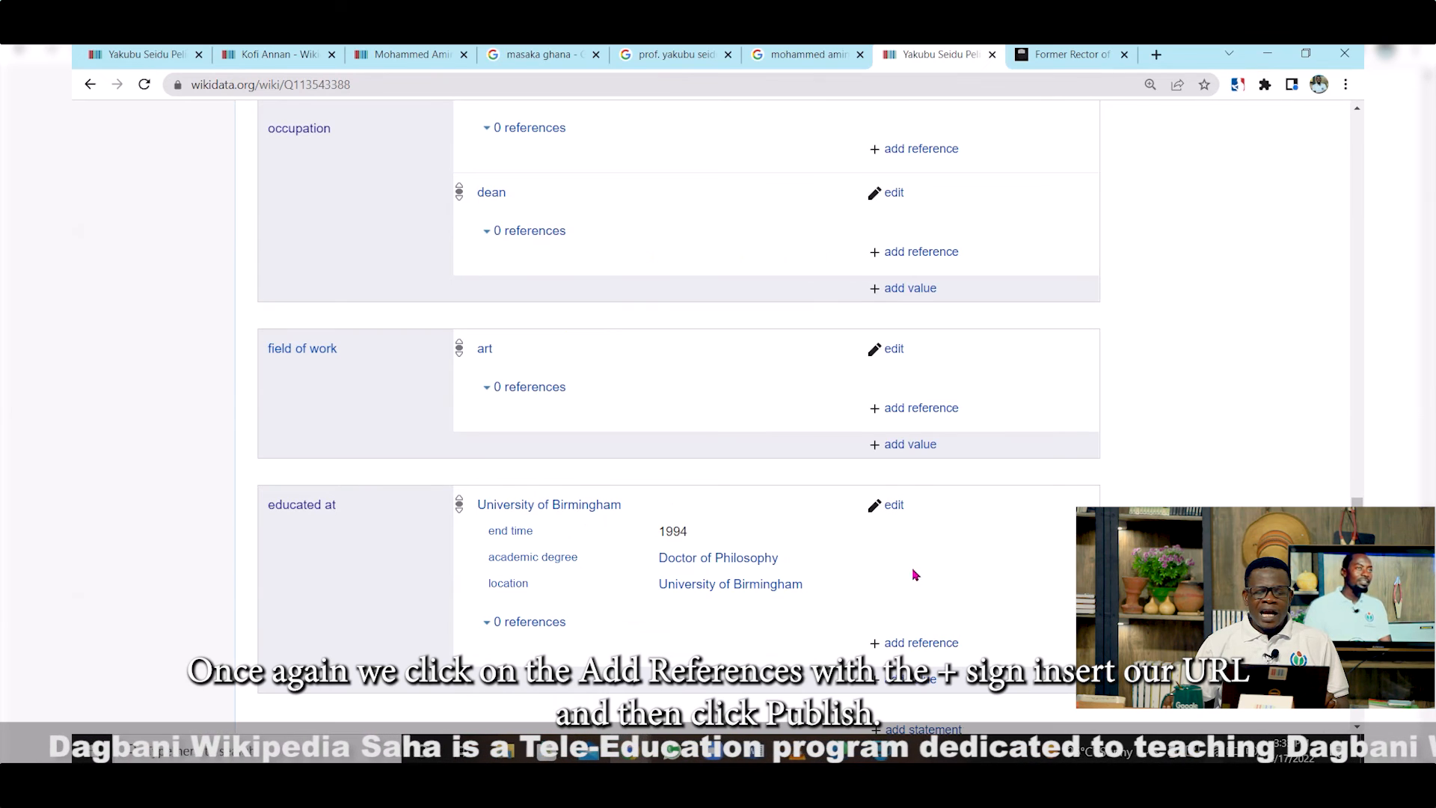
scroll(921, 590, down, 1)
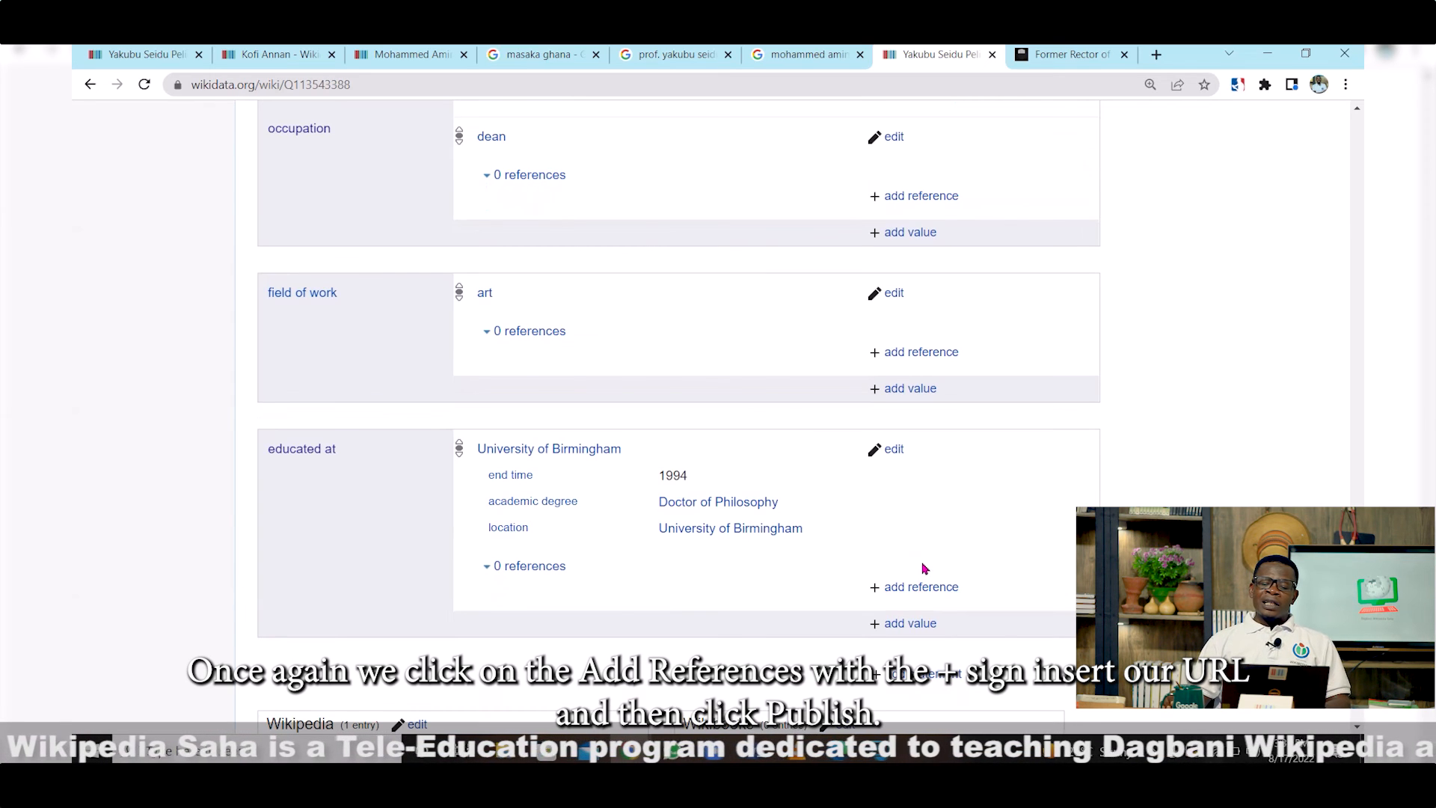
click(886, 591)
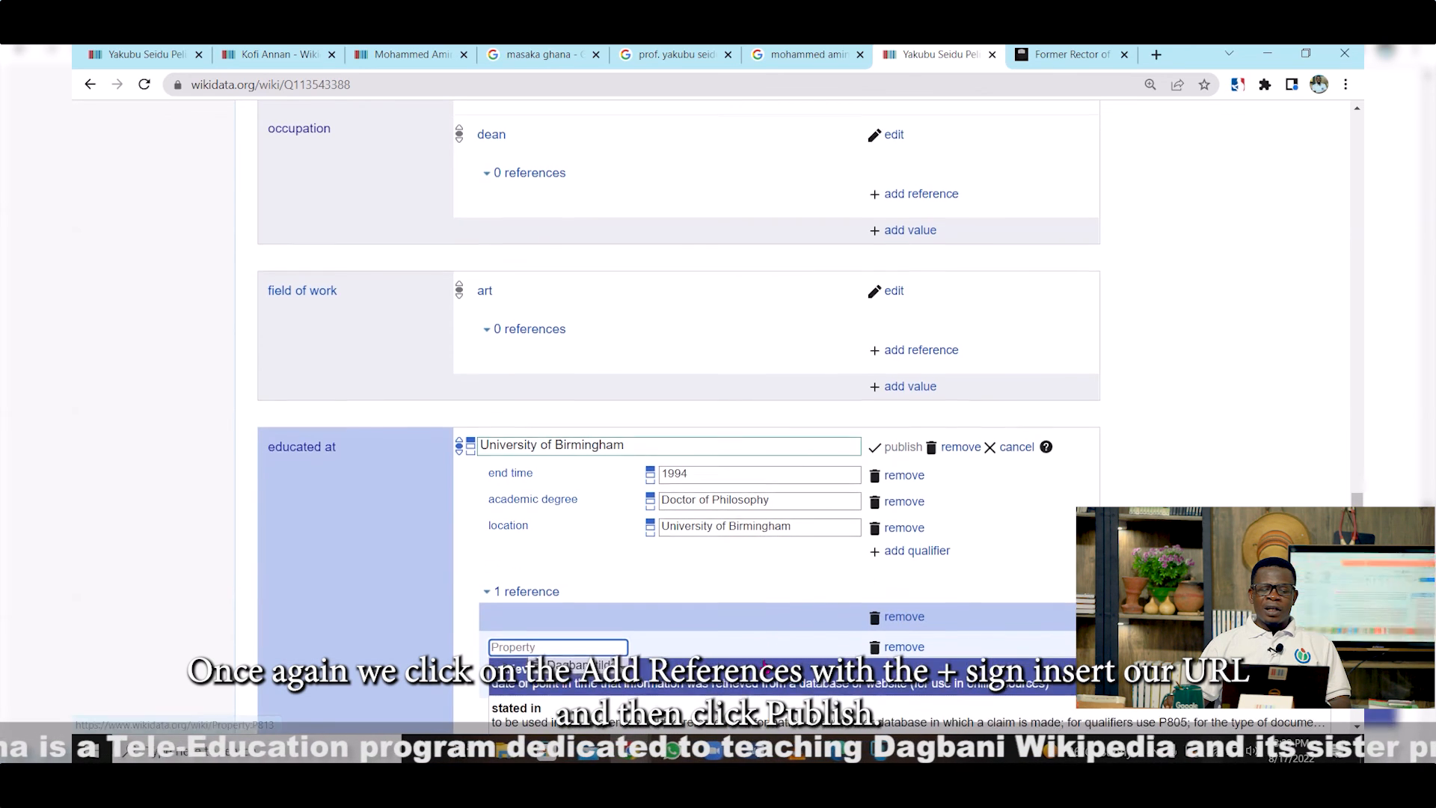
scroll(766, 647, down, 1)
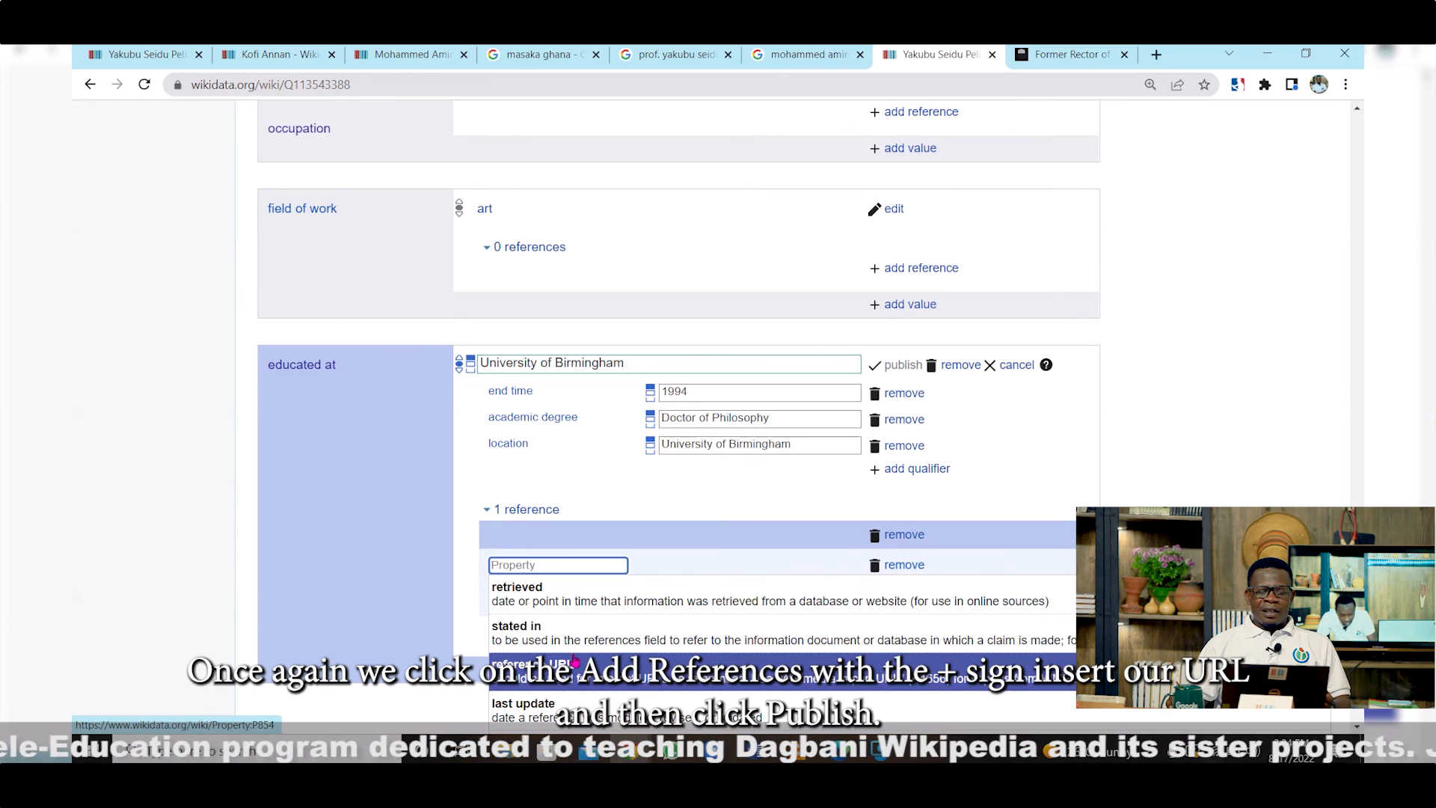
scroll(580, 658, down, 1)
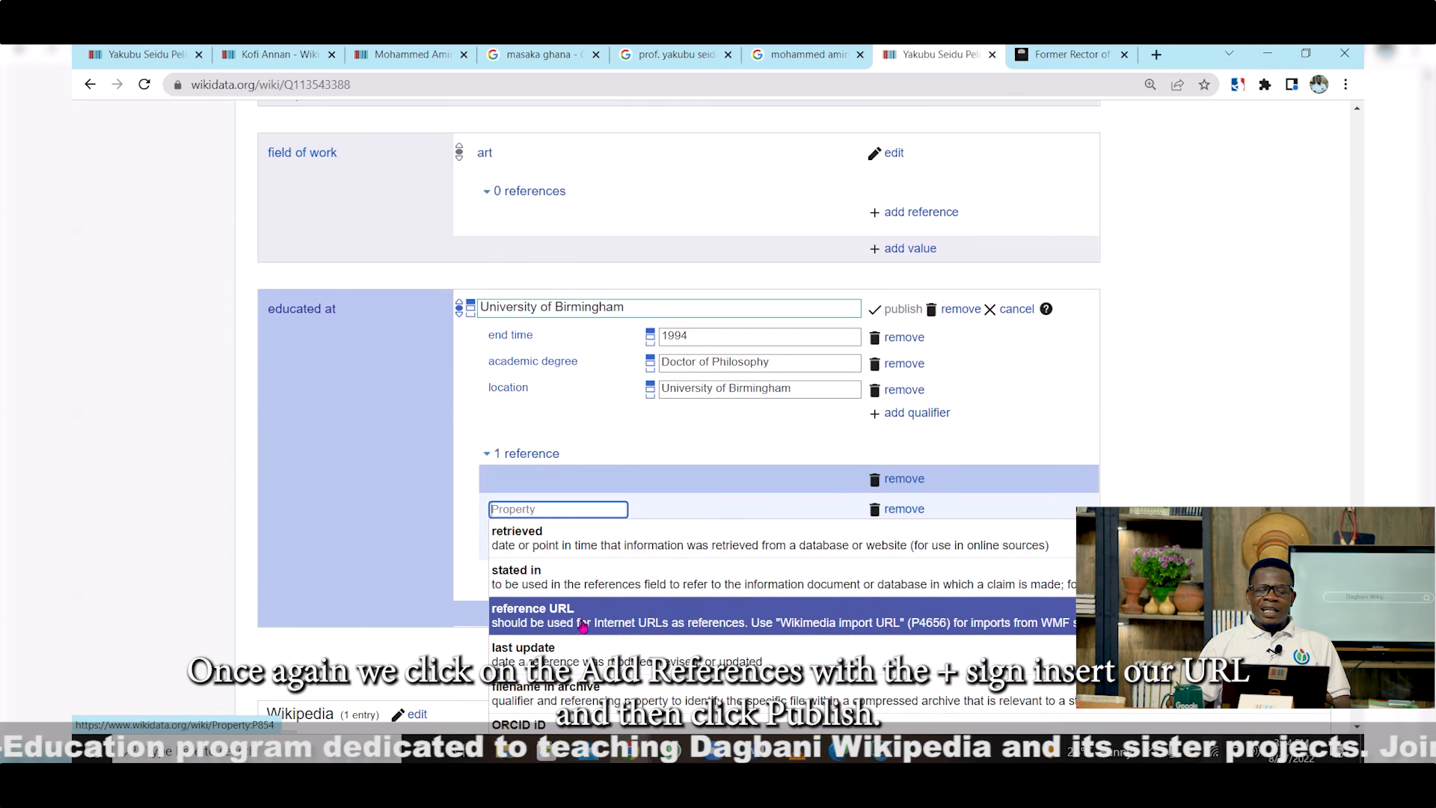
click(582, 614)
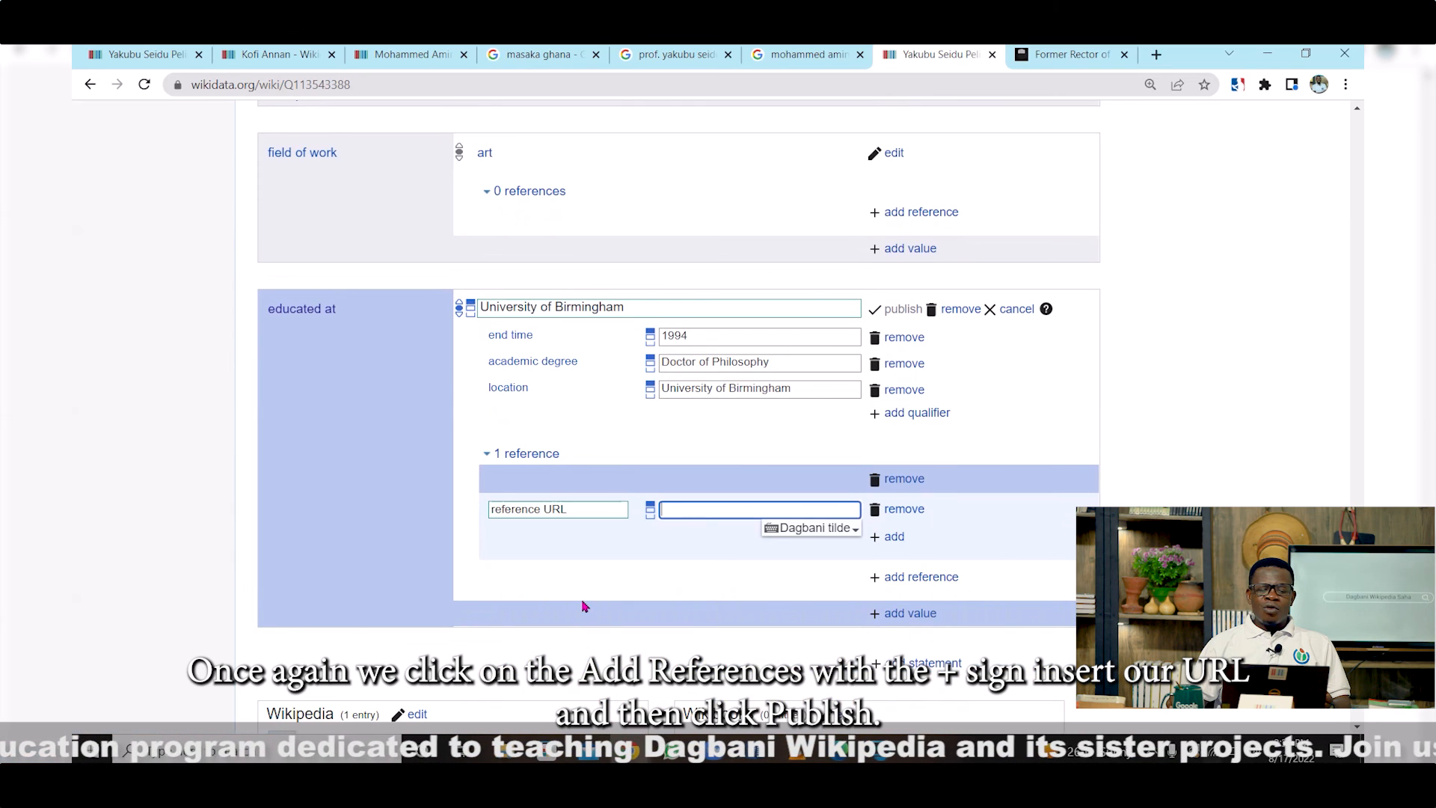
click(705, 509)
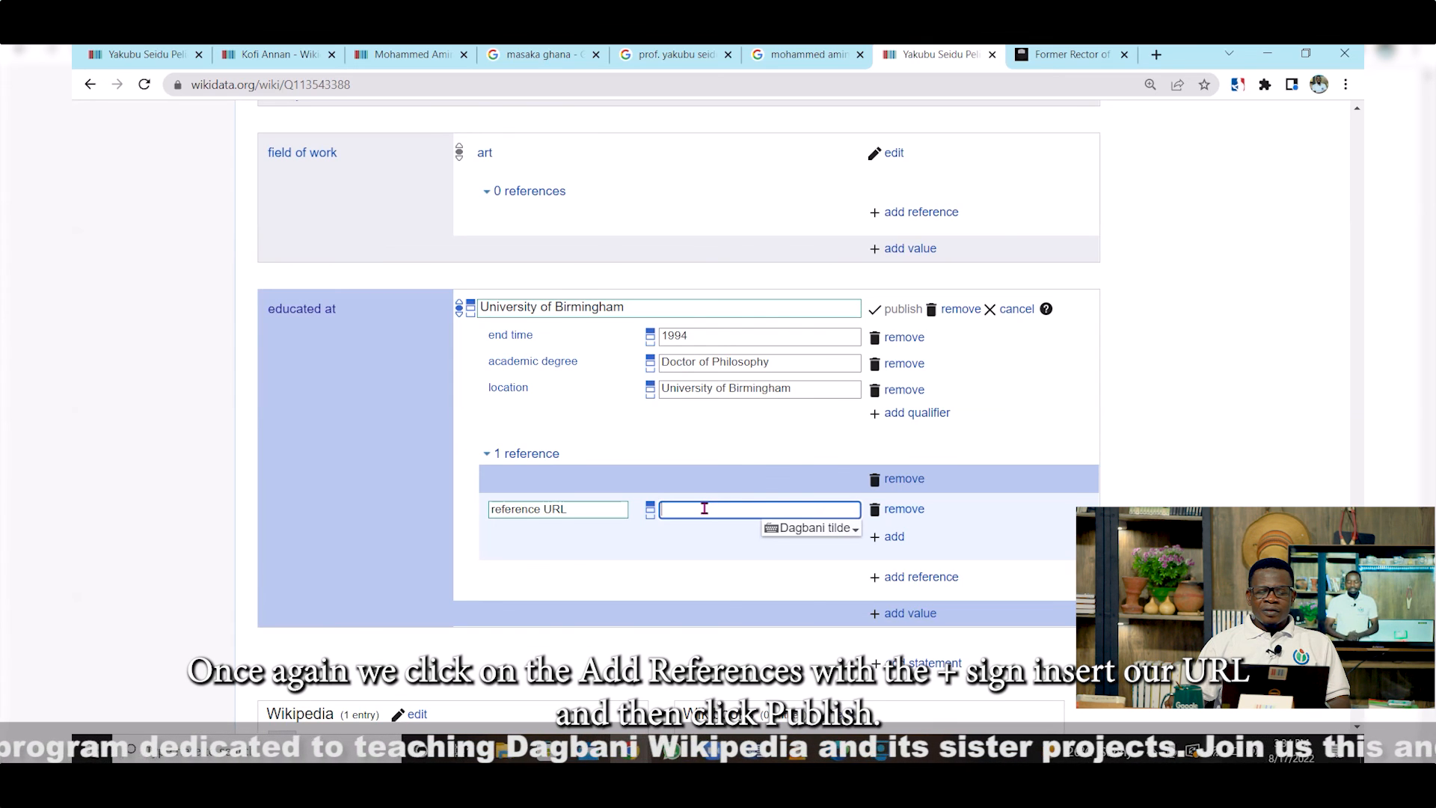
right_click(705, 509)
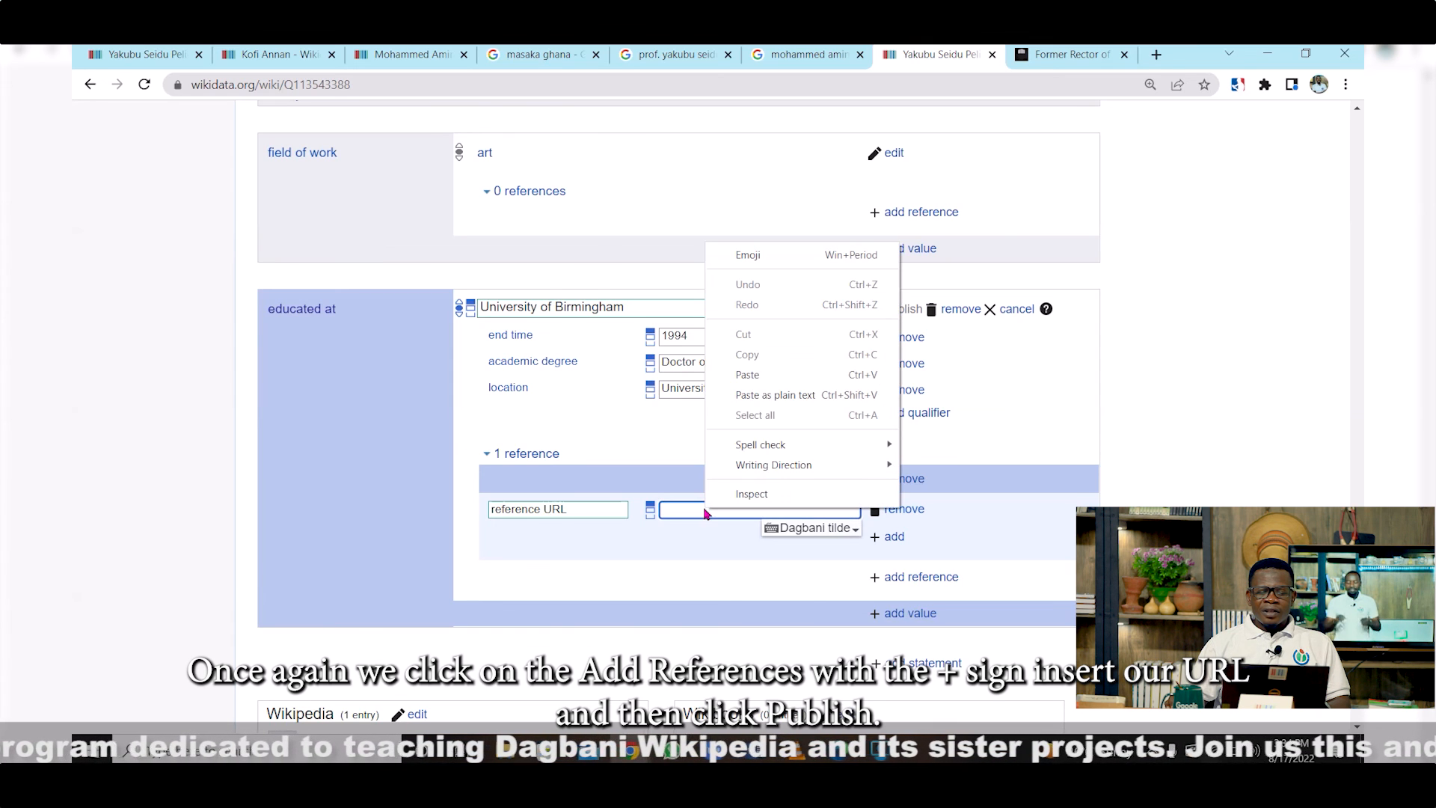
click(745, 374)
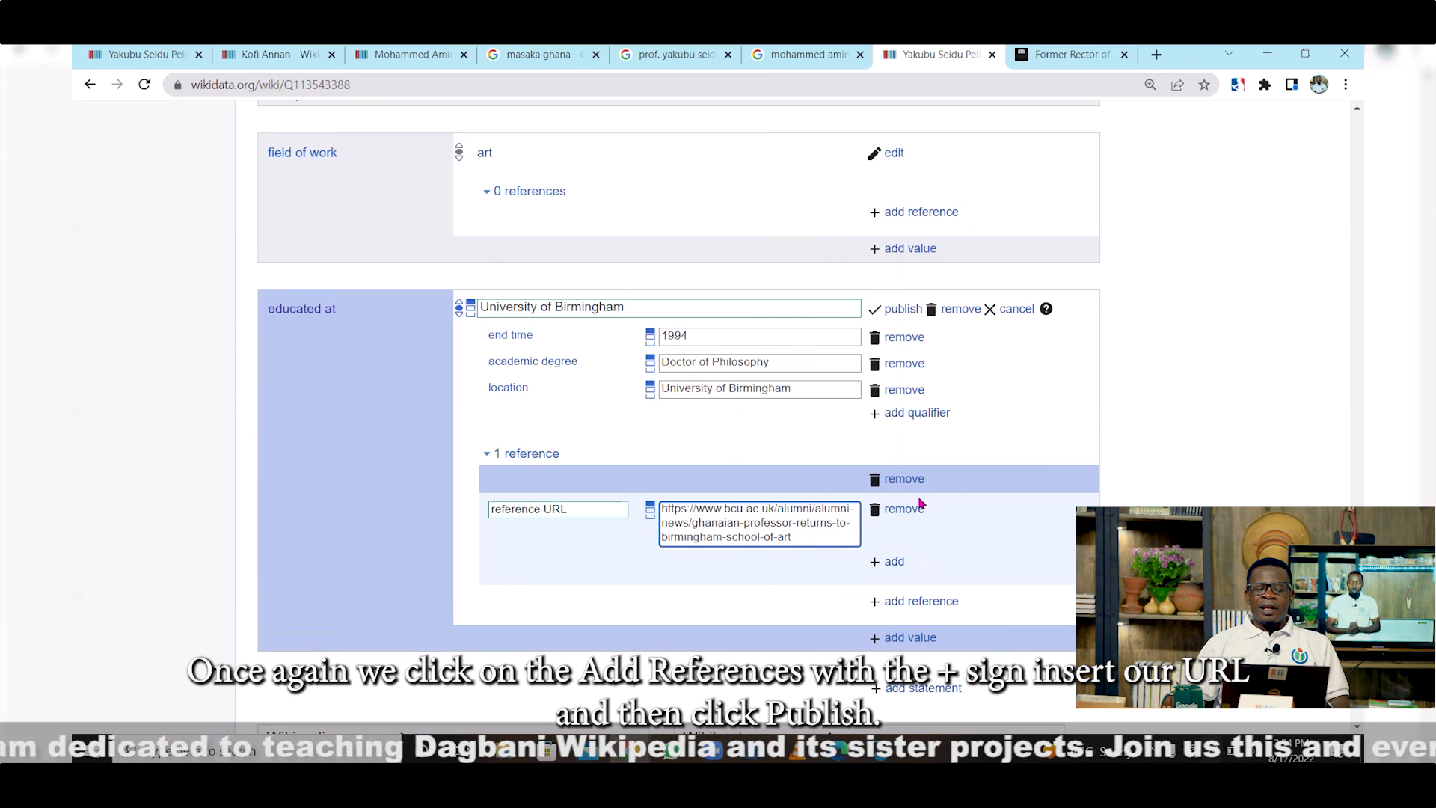
click(905, 311)
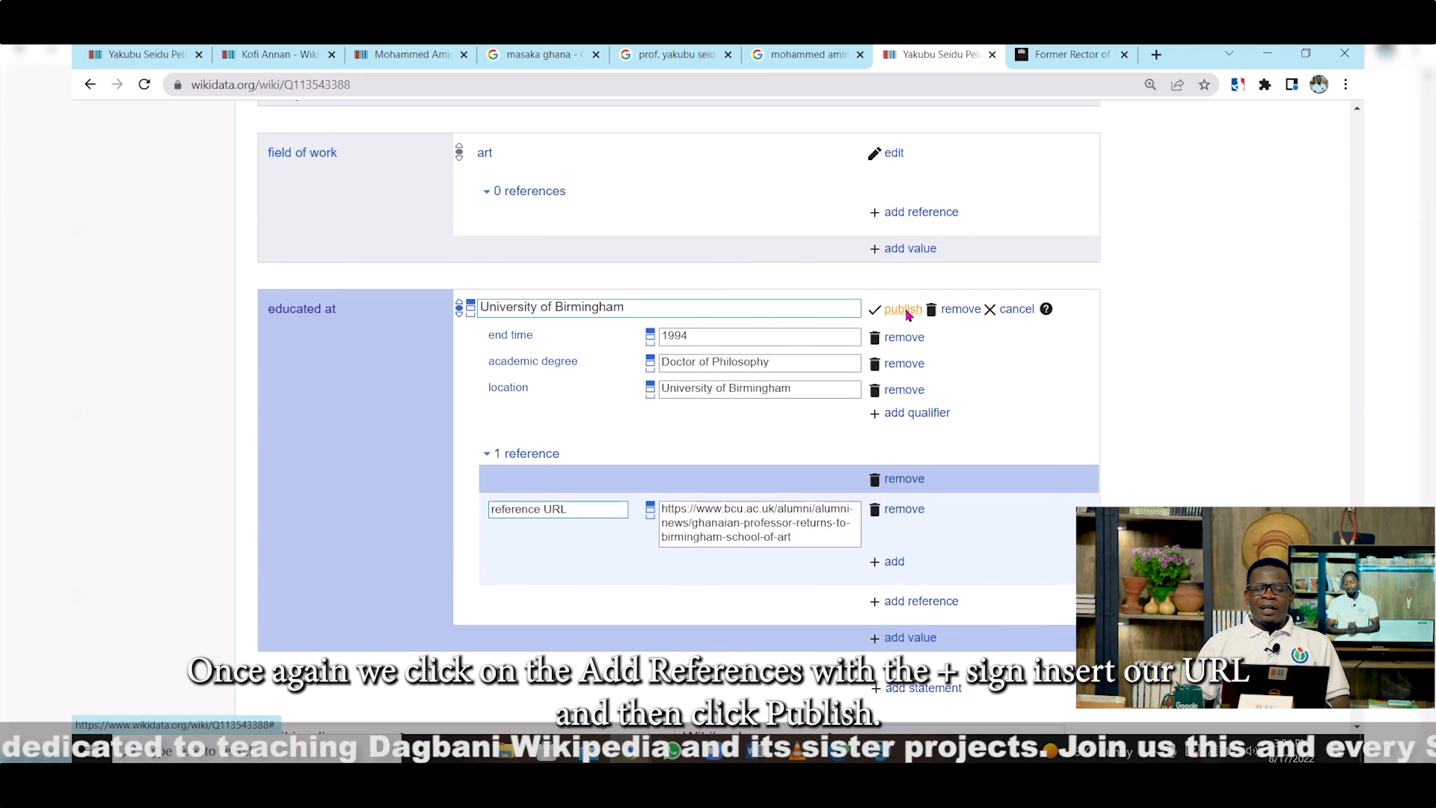